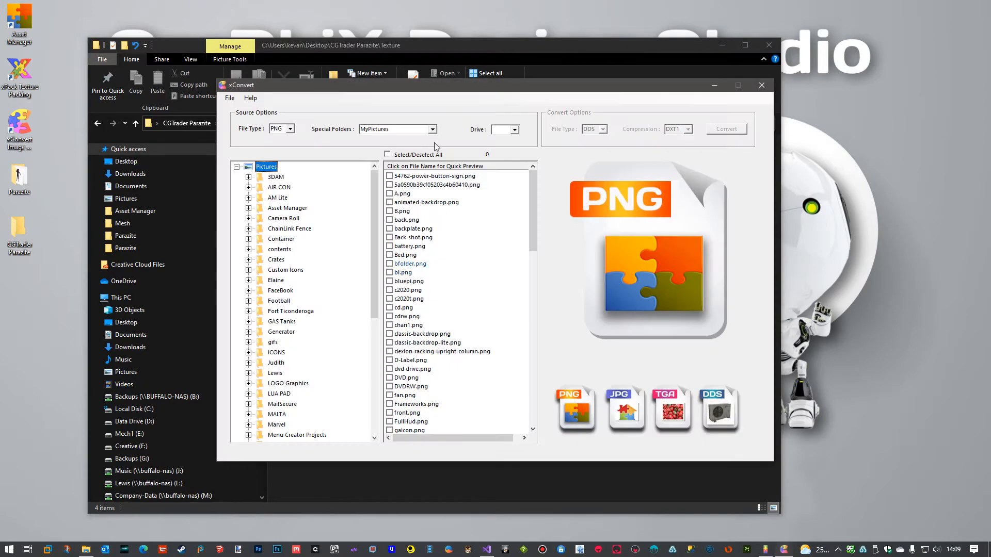
Set the image source location to the Desktop special folder and the source file type to TGA.
{"action": "left_click", "coordinate": [432, 129]}
{"action": "left_click", "coordinate": [410, 138]}
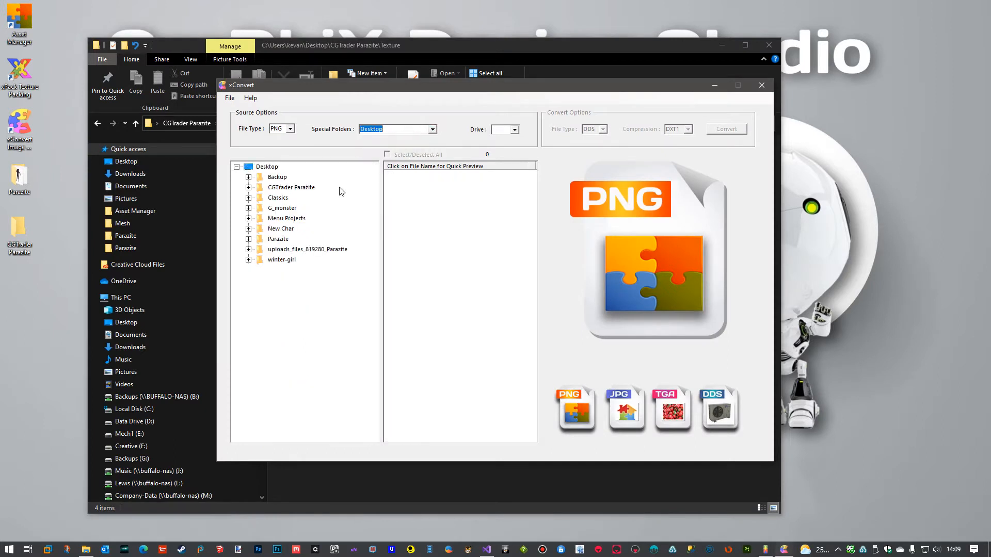
{"action": "left_click", "coordinate": [282, 188]}
{"action": "left_click", "coordinate": [291, 129]}
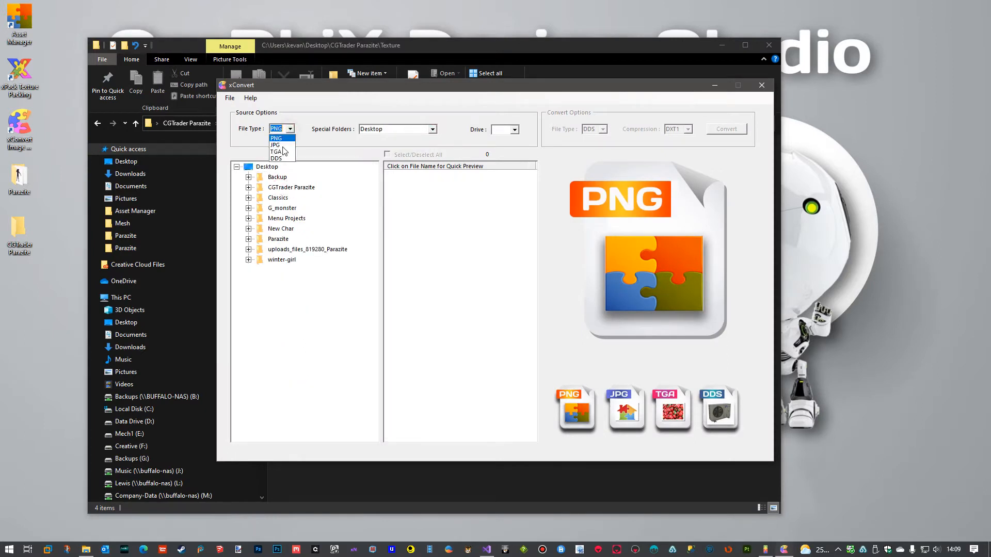
{"action": "left_click", "coordinate": [279, 148]}
Open the Texture folder inside CGTrader Parazite and select all of its TGA files.
{"action": "left_click", "coordinate": [274, 189]}
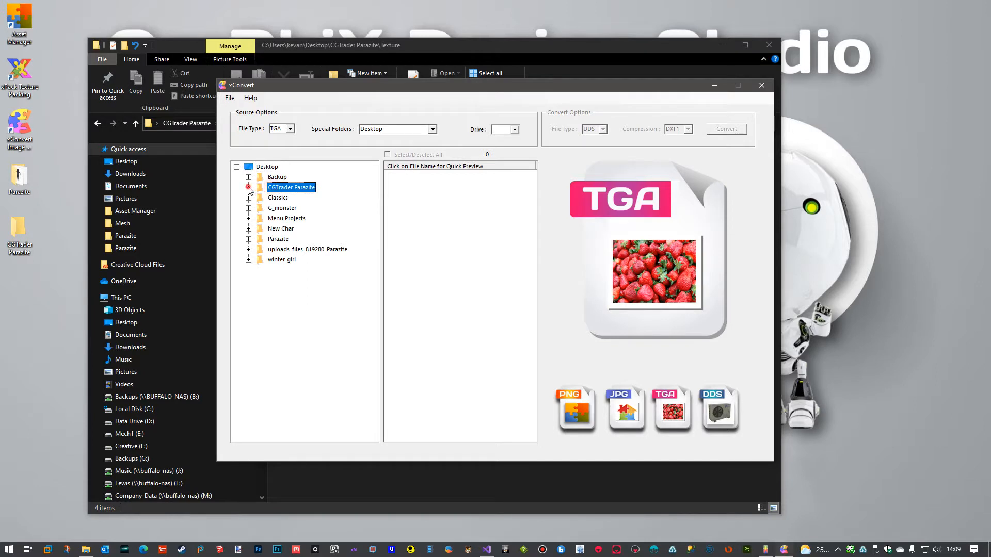
{"action": "left_click", "coordinate": [248, 188]}
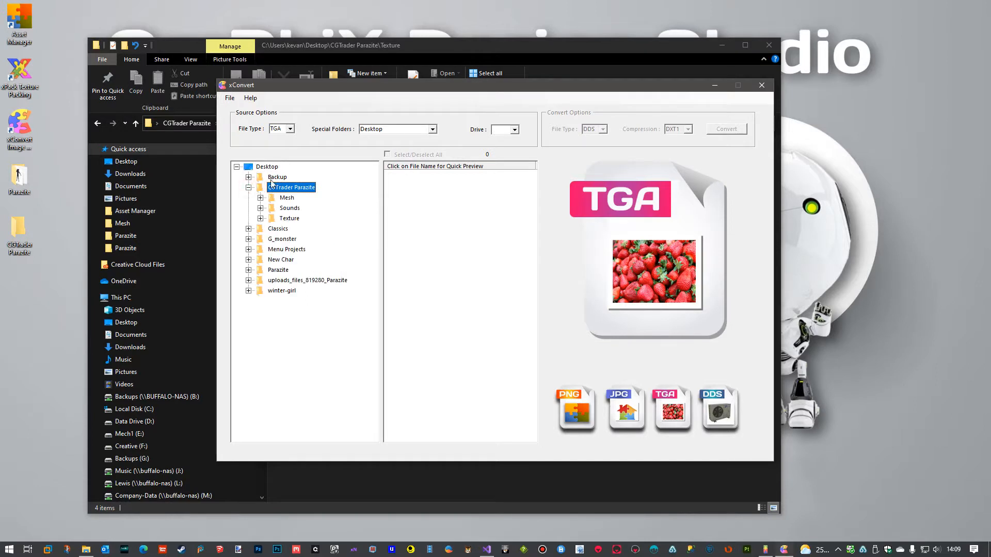
{"action": "left_click", "coordinate": [276, 220]}
{"action": "left_click", "coordinate": [388, 154]}
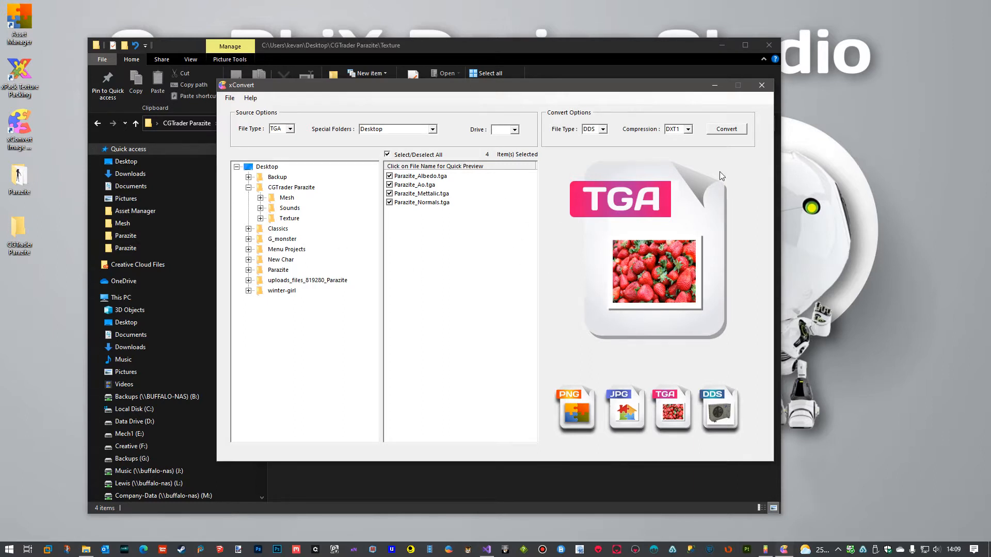
Convert the selected textures to DDS with DXT1 compression, saving to the original folders, and close xConvert.
{"action": "left_click", "coordinate": [736, 129]}
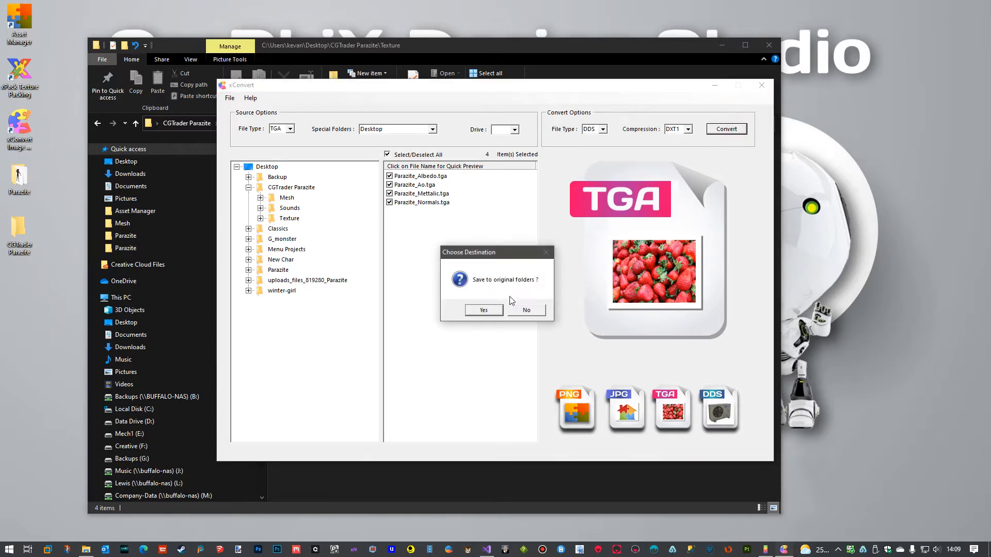
{"action": "left_click", "coordinate": [484, 310]}
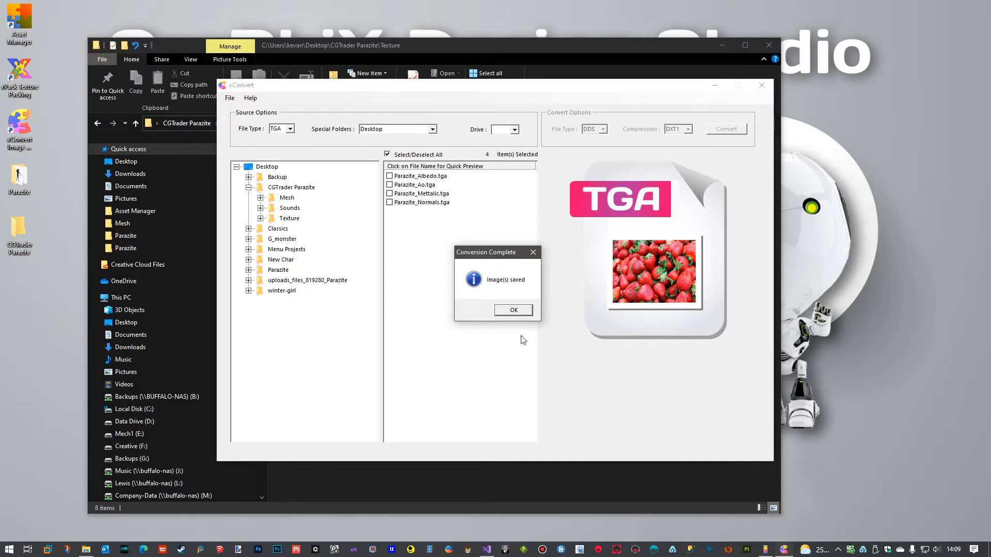
{"action": "left_click", "coordinate": [515, 310]}
{"action": "left_click", "coordinate": [762, 86]}
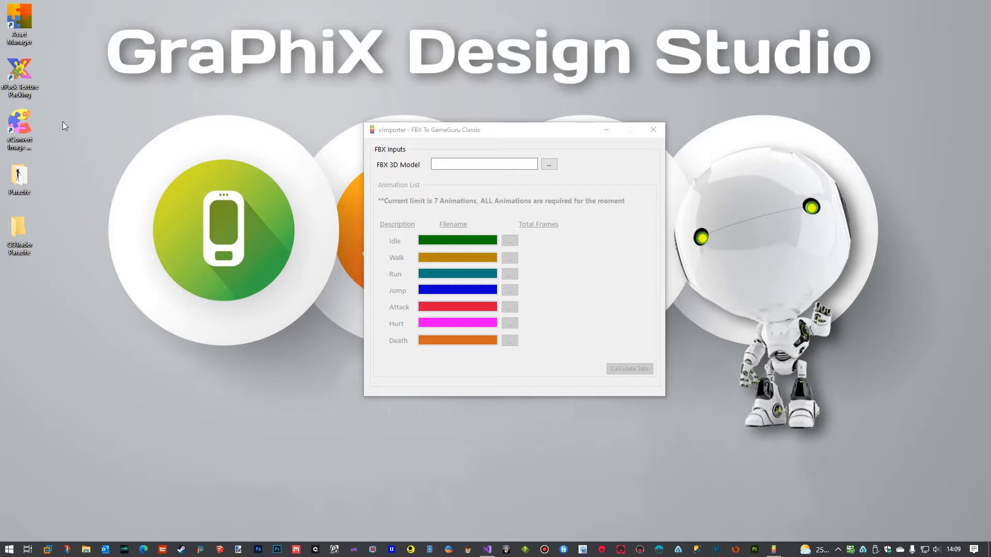
Switch to Asset Manager and open its 3D Viewer.
{"action": "double_click", "coordinate": [25, 21]}
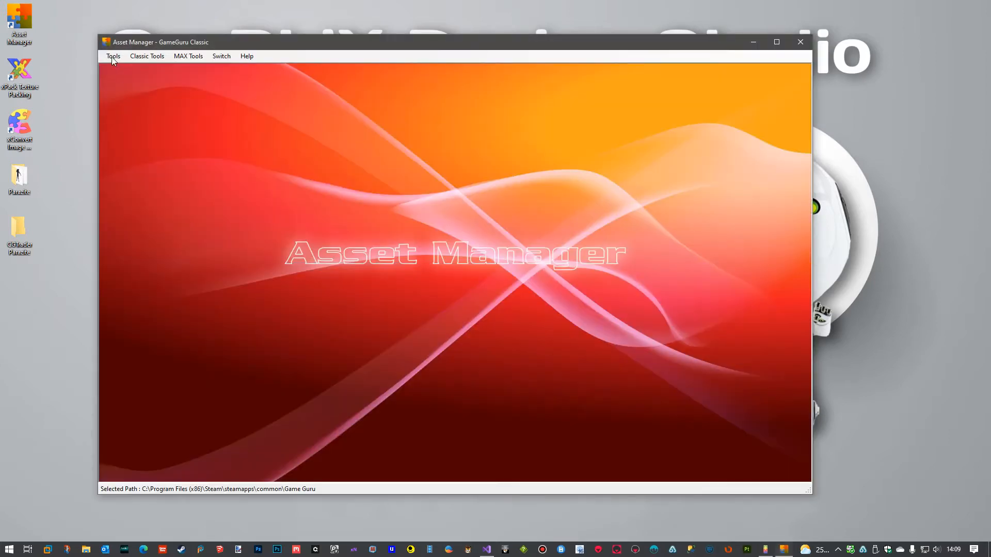
{"action": "left_click", "coordinate": [114, 56]}
{"action": "left_click", "coordinate": [125, 80]}
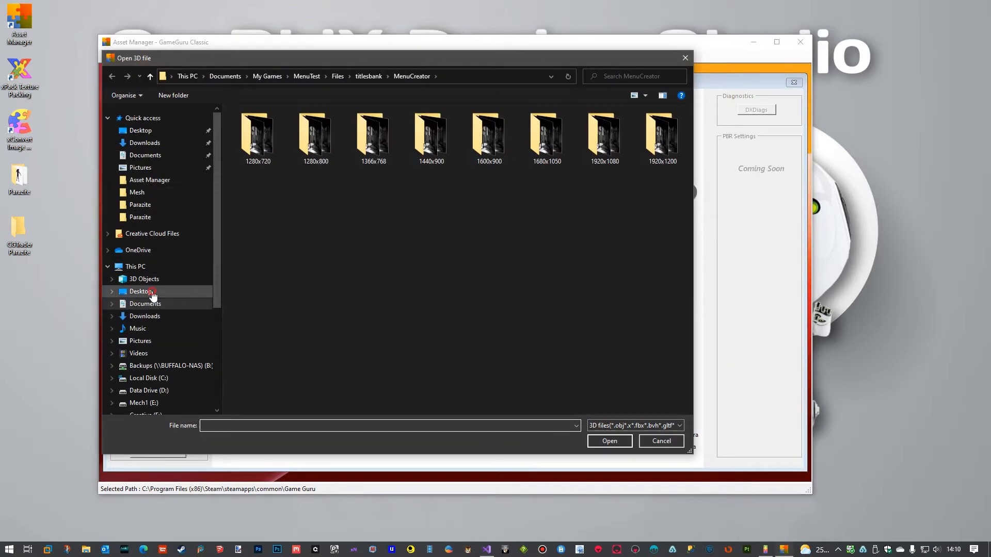
Import the model Mesh.FBX from the Mesh folder of CGTrader Parazite on the Desktop.
{"action": "left_click", "coordinate": [153, 293]}
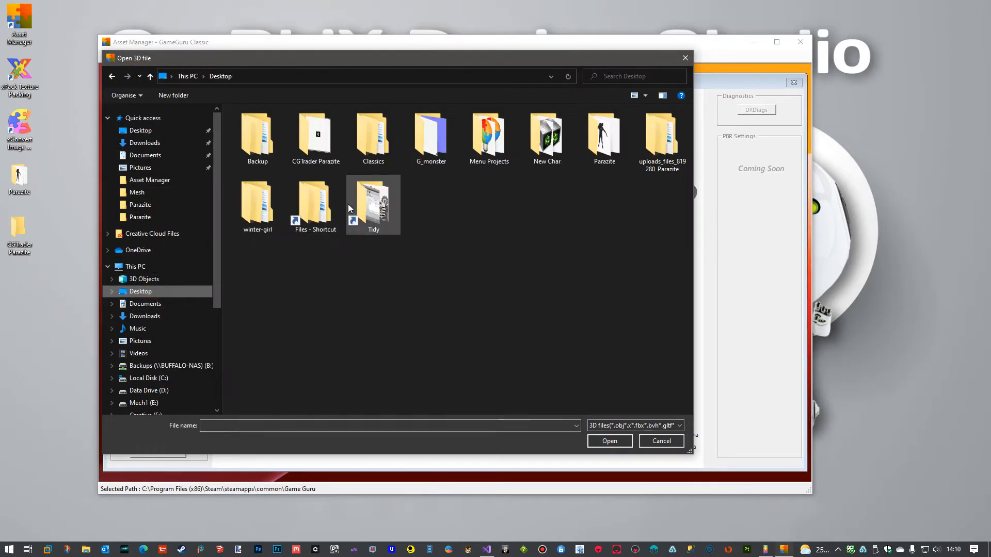
{"action": "double_click", "coordinate": [322, 153]}
{"action": "double_click", "coordinate": [257, 126]}
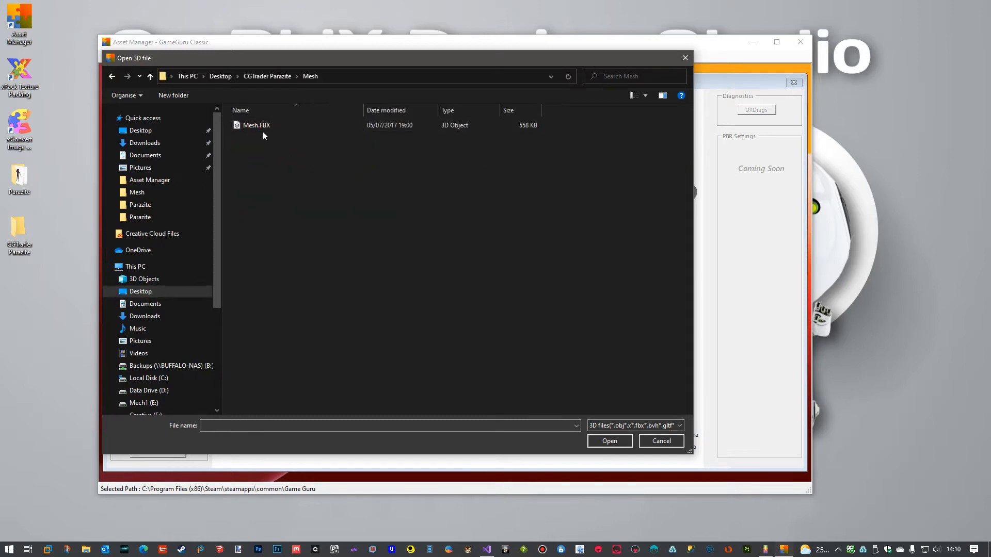
{"action": "left_click", "coordinate": [256, 126]}
{"action": "left_click", "coordinate": [600, 444]}
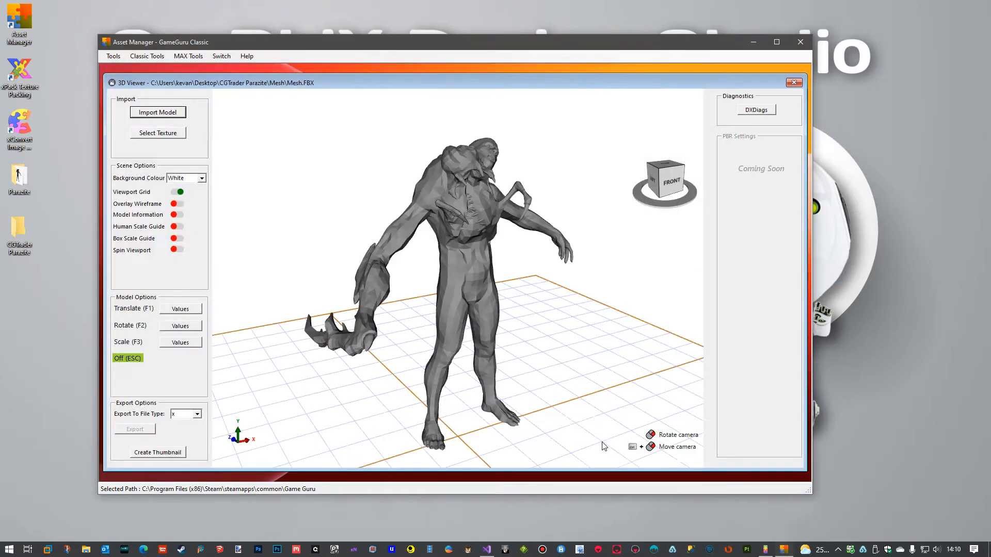
Show the human scale guide and scale the creature uniformly to about 0.42 so it matches the guide's height.
{"action": "scroll", "coordinate": [532, 333], "scroll_direction": "down", "scroll_amount": 5}
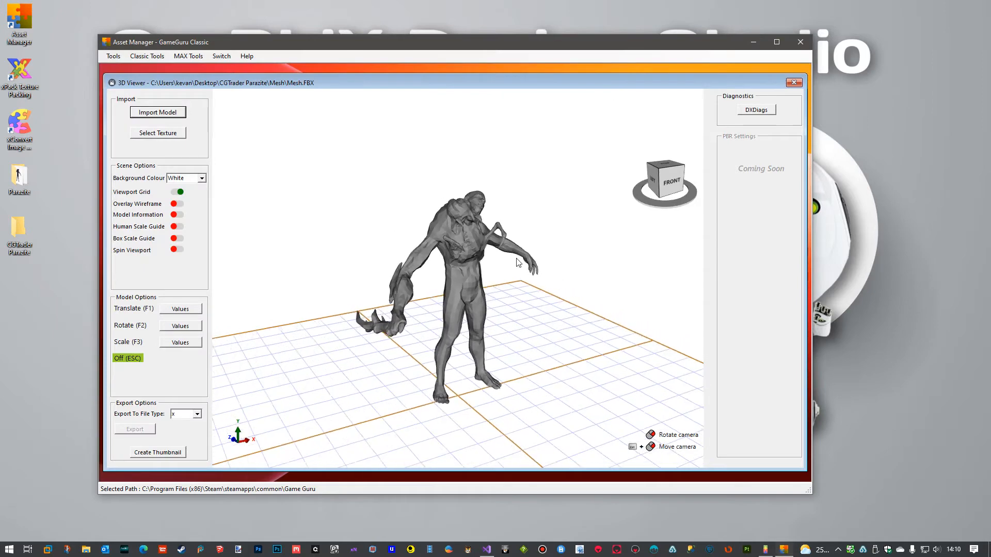
{"action": "left_click", "coordinate": [175, 227]}
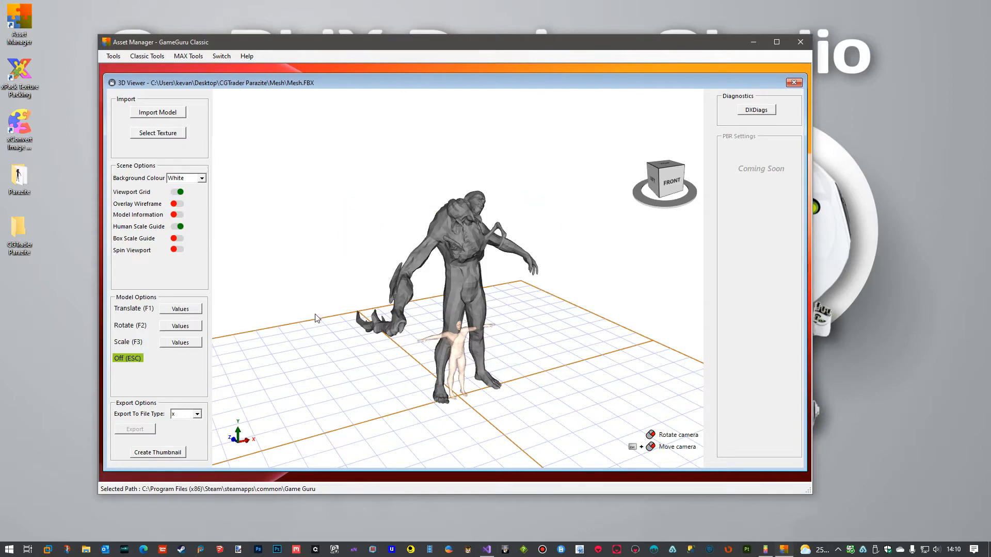
{"action": "key", "text": "F3"}
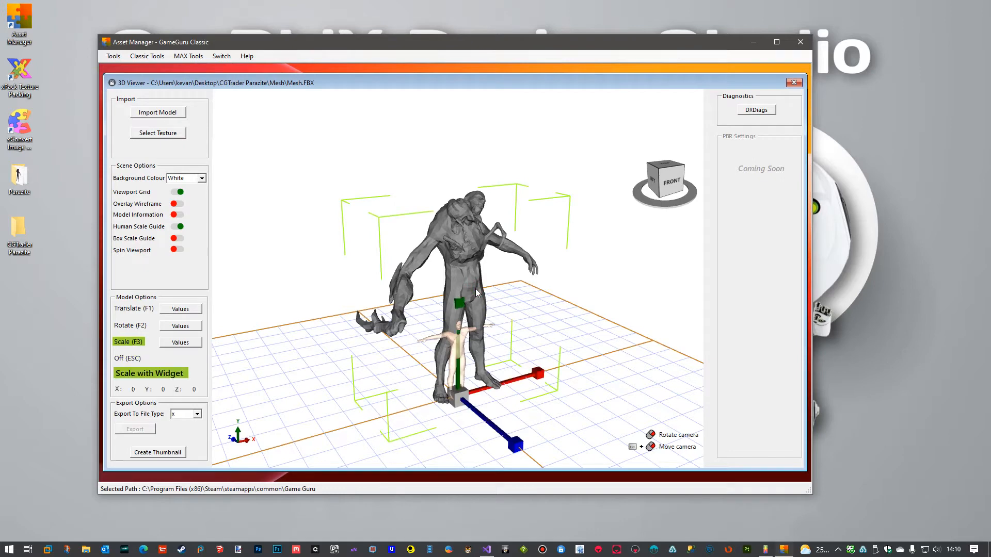
{"action": "left_click_drag", "start_coordinate": [456, 399], "coordinate": [507, 462]}
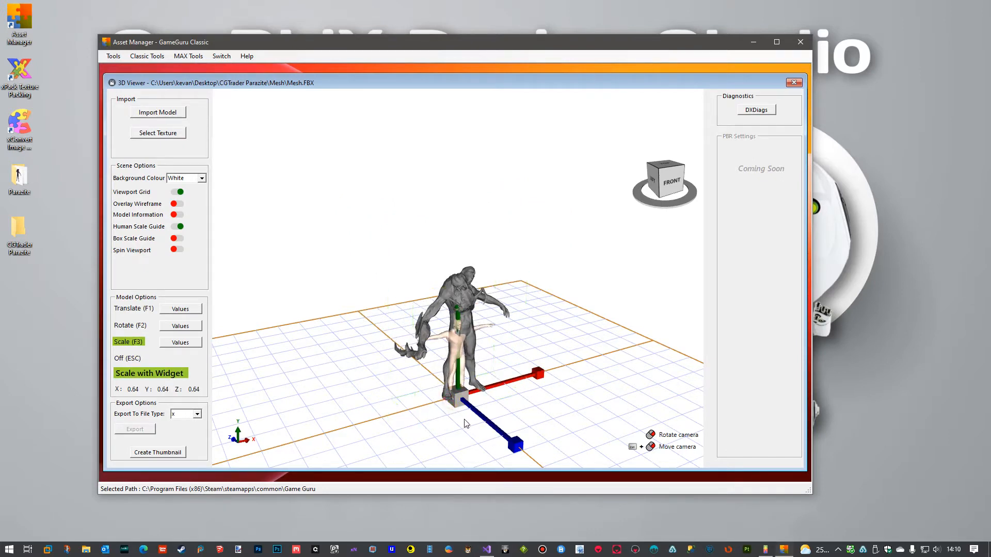
{"action": "left_click_drag", "start_coordinate": [454, 401], "coordinate": [493, 454]}
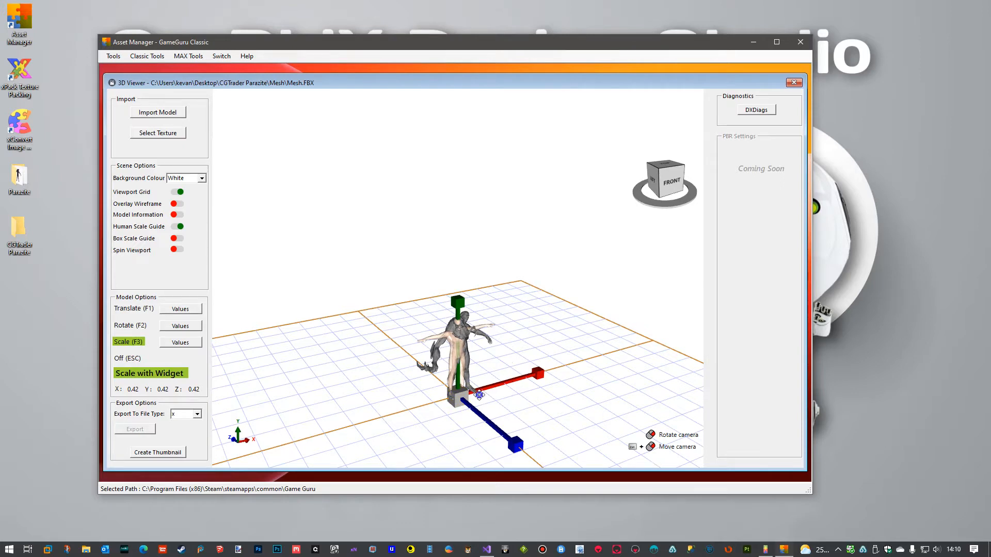
{"action": "scroll", "coordinate": [404, 259], "scroll_direction": "up", "scroll_amount": 5}
{"action": "scroll", "coordinate": [402, 253], "scroll_direction": "up", "scroll_amount": 4}
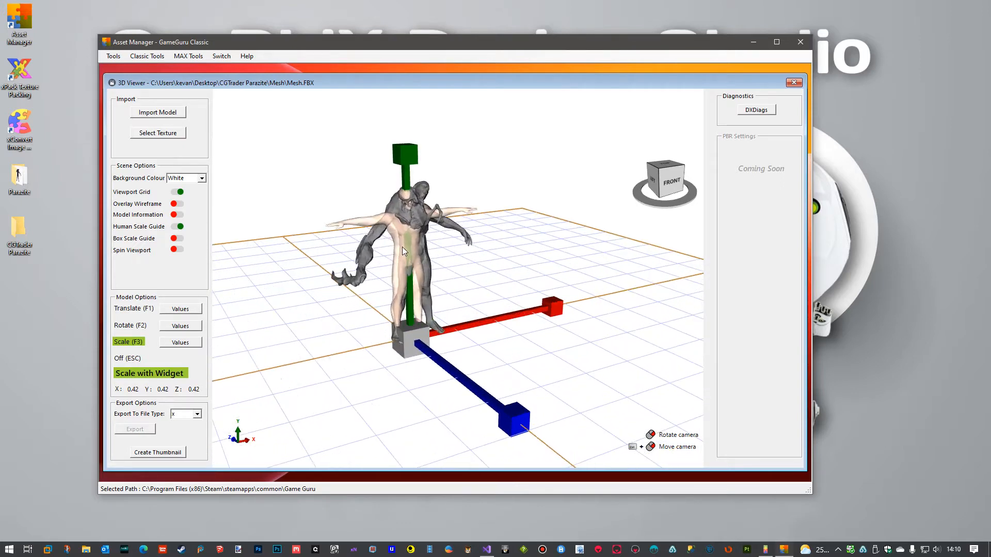
{"action": "mouse_move", "coordinate": [419, 256]}
{"action": "right_mouse_down"}
{"action": "mouse_move", "coordinate": [321, 277]}
{"action": "mouse_move", "coordinate": [332, 247]}
{"action": "mouse_move", "coordinate": [406, 263]}
{"action": "right_mouse_up"}
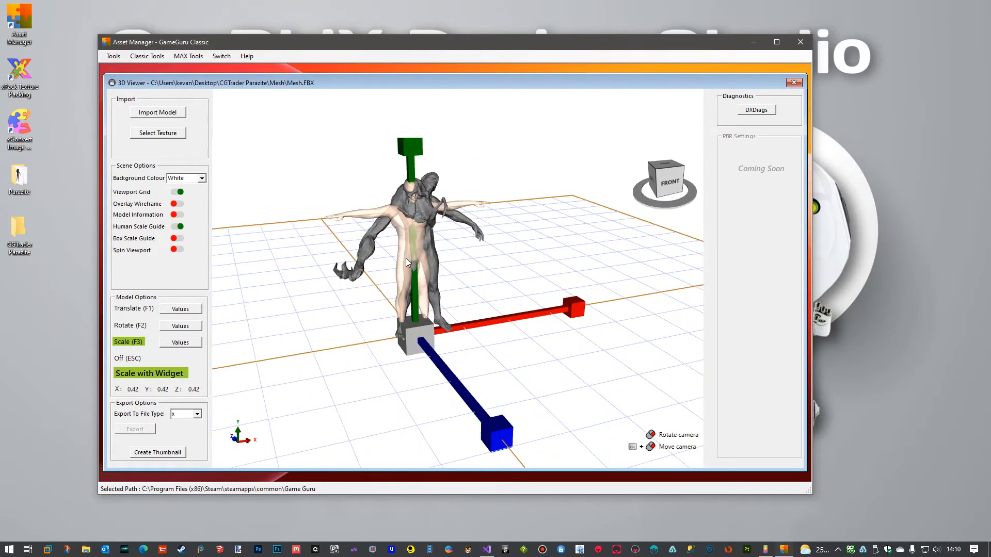
{"action": "key", "text": "Escape"}
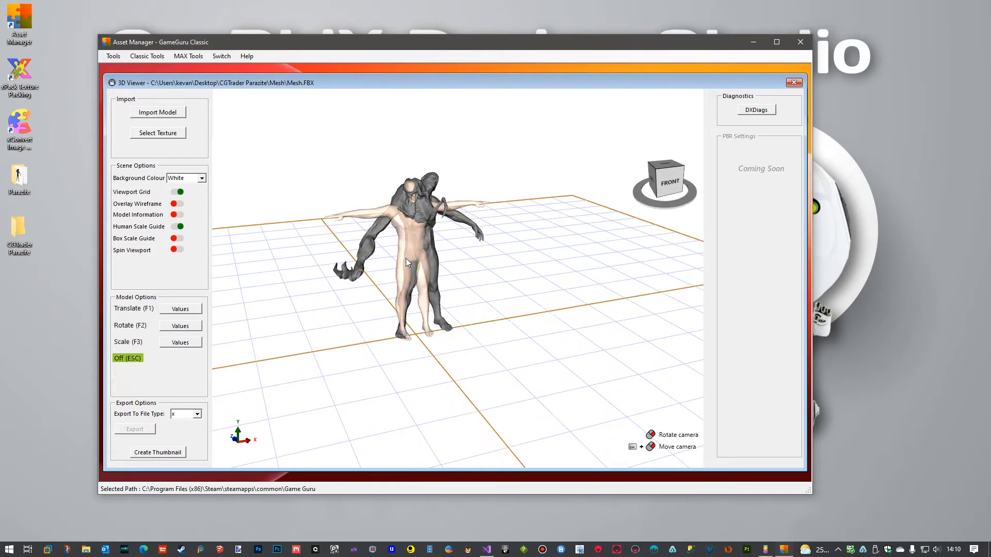
Translate the creature about -4.58 along X to line it up with the human scale guide.
{"action": "left_click", "coordinate": [182, 310]}
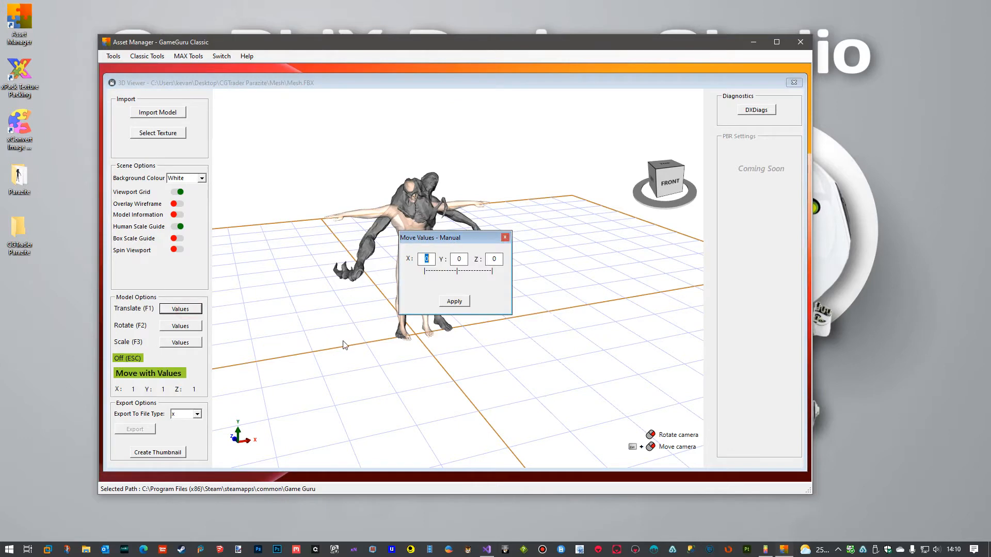
{"action": "left_click", "coordinate": [505, 237]}
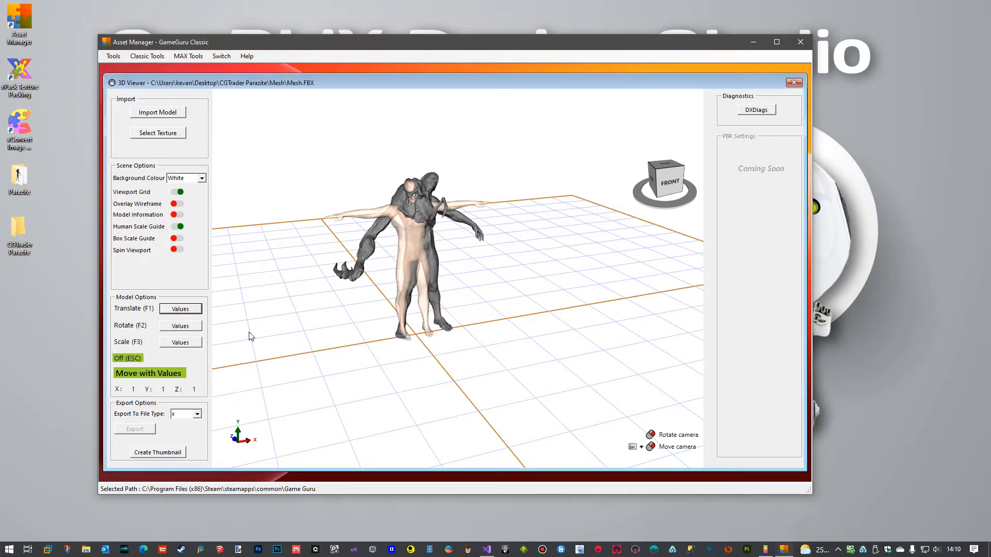
{"action": "key", "text": "F1"}
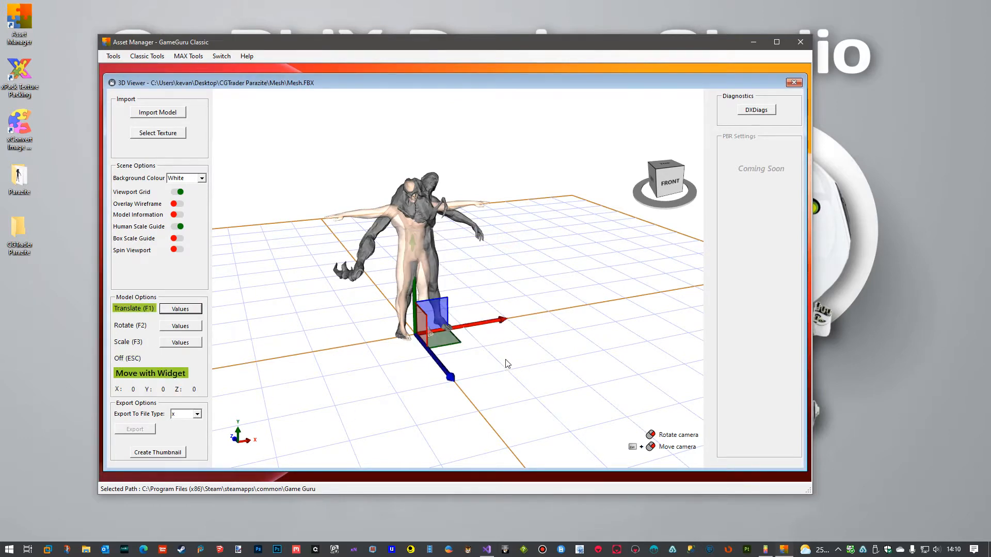
{"action": "left_click_drag", "start_coordinate": [505, 320], "coordinate": [492, 323]}
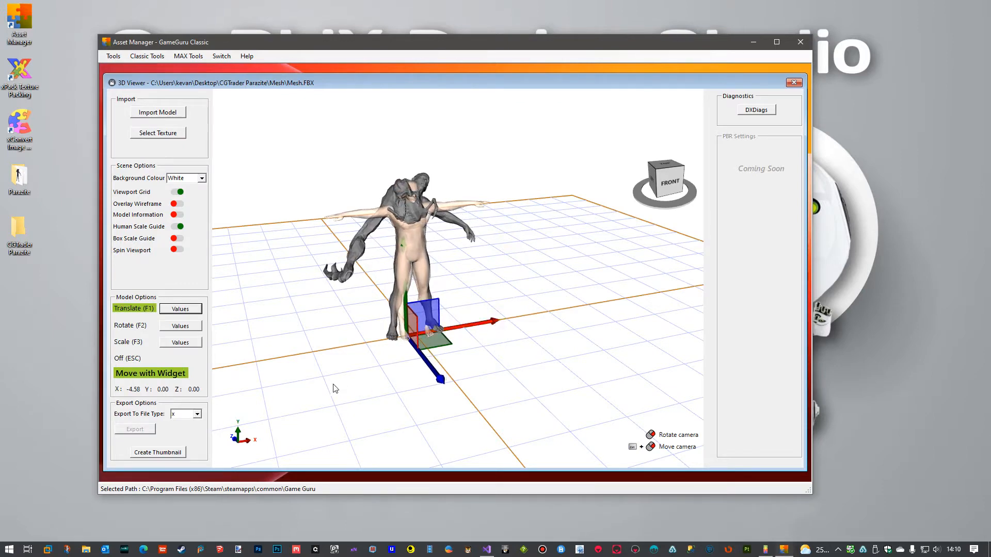
Translate the creature about 1.71 along Z and about -0.51 along Y to align it with the human guide.
{"action": "left_click_drag", "start_coordinate": [332, 387], "coordinate": [448, 380]}
{"action": "right_click_drag", "start_coordinate": [448, 380], "coordinate": [463, 365]}
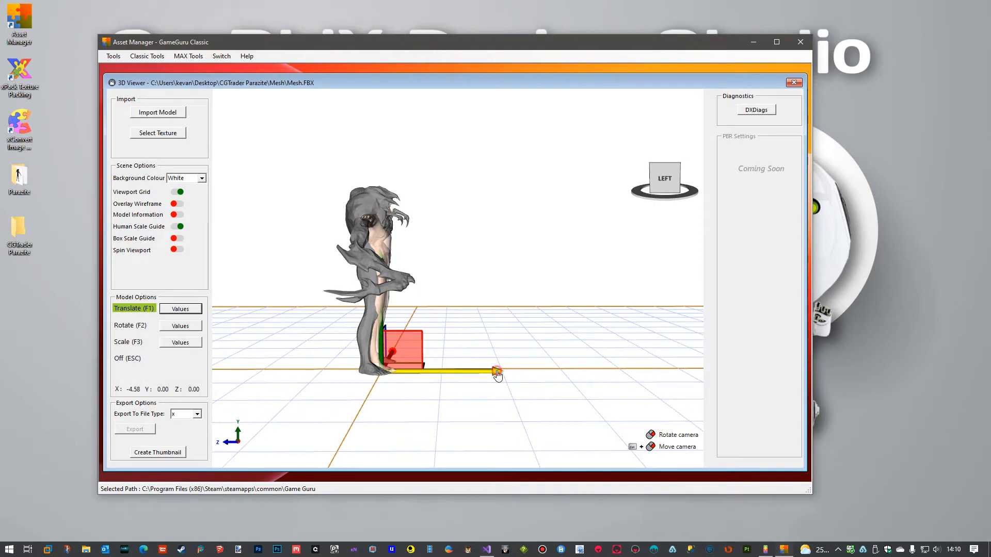
{"action": "left_click_drag", "start_coordinate": [496, 374], "coordinate": [501, 375]}
{"action": "right_click_drag", "start_coordinate": [501, 376], "coordinate": [462, 328]}
{"action": "scroll", "coordinate": [363, 372], "scroll_direction": "up", "scroll_amount": 3}
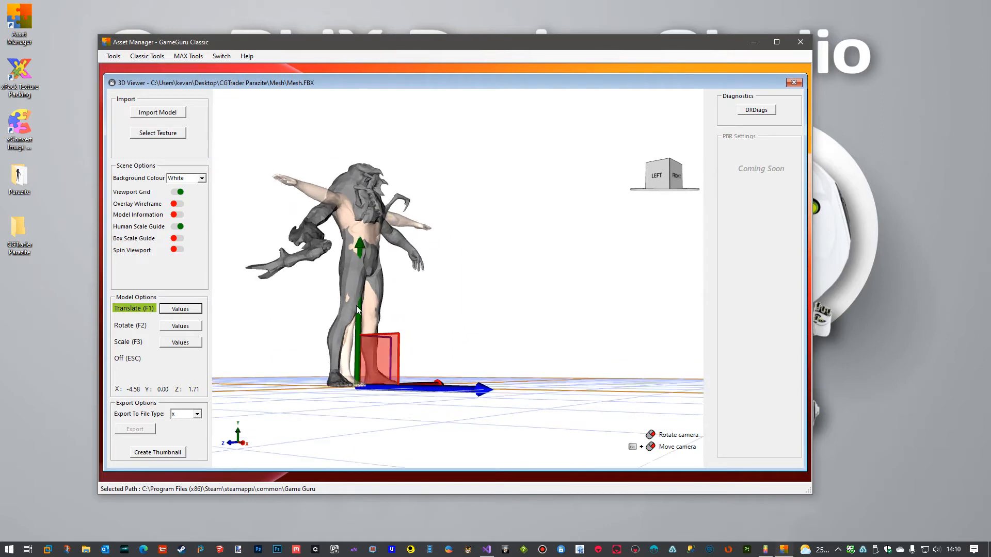
{"action": "left_click_drag", "start_coordinate": [359, 321], "coordinate": [360, 323]}
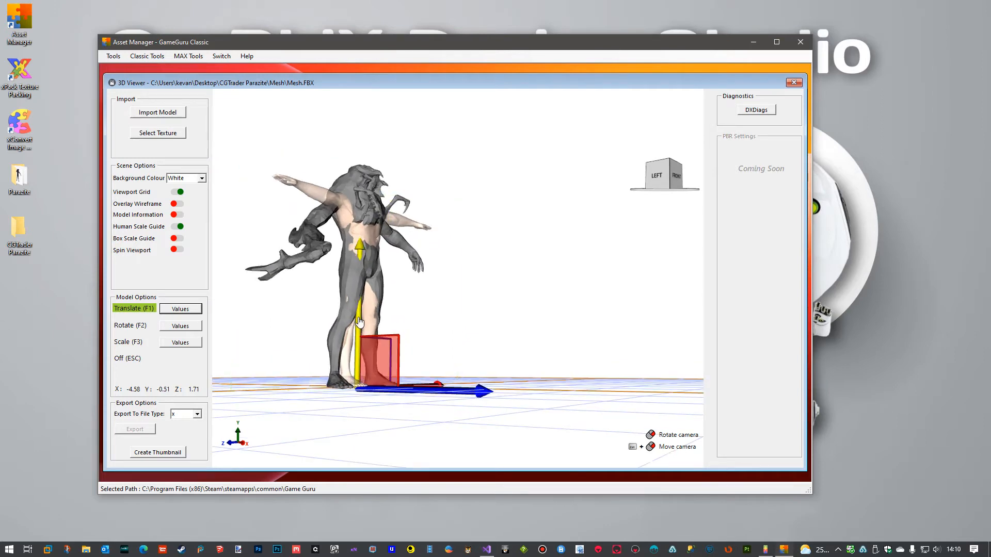
{"action": "right_click_drag", "start_coordinate": [523, 316], "coordinate": [233, 241]}
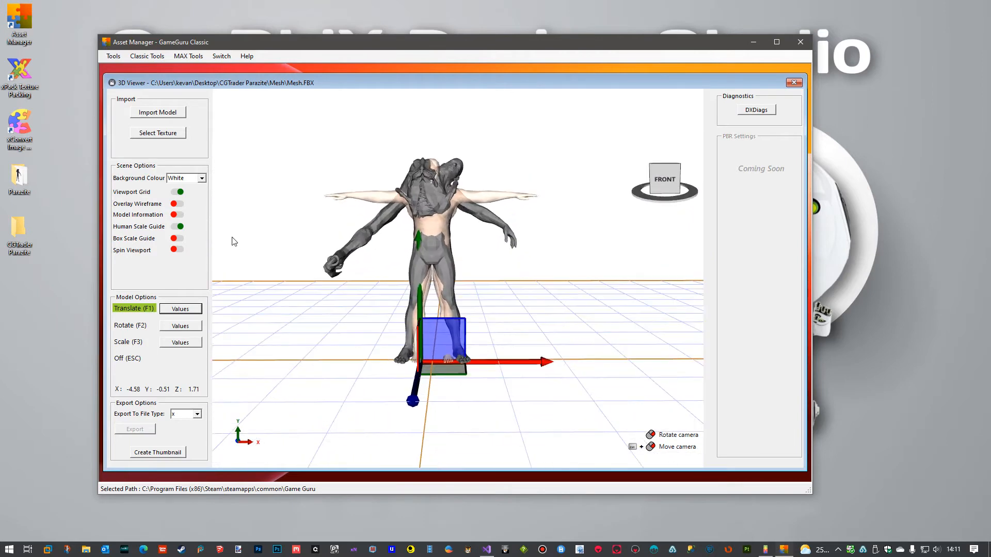
Hide the human scale guide, leave the Translate tool, and close the 3D Viewer and Asset Manager.
{"action": "left_click", "coordinate": [175, 227]}
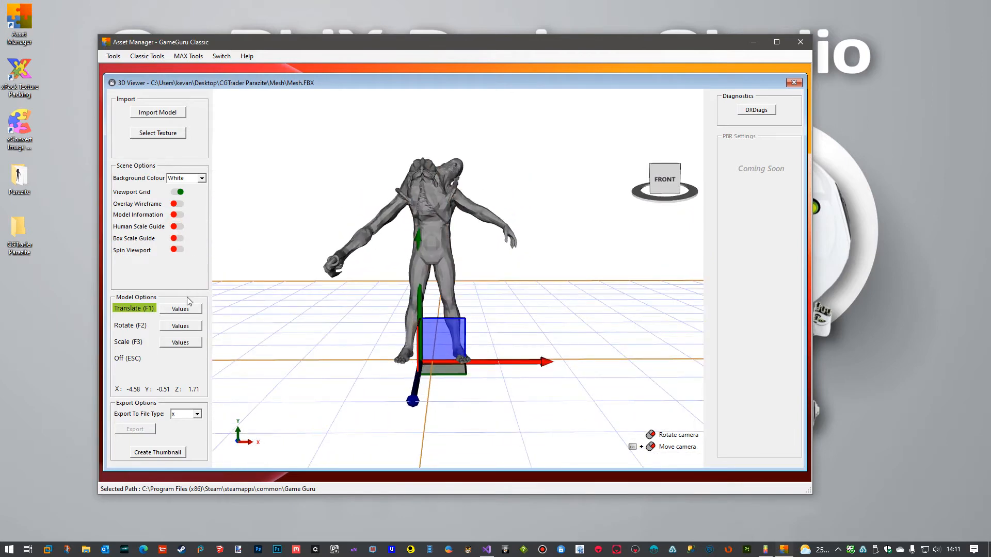
{"action": "key", "text": "Escape"}
{"action": "left_click", "coordinate": [197, 414]}
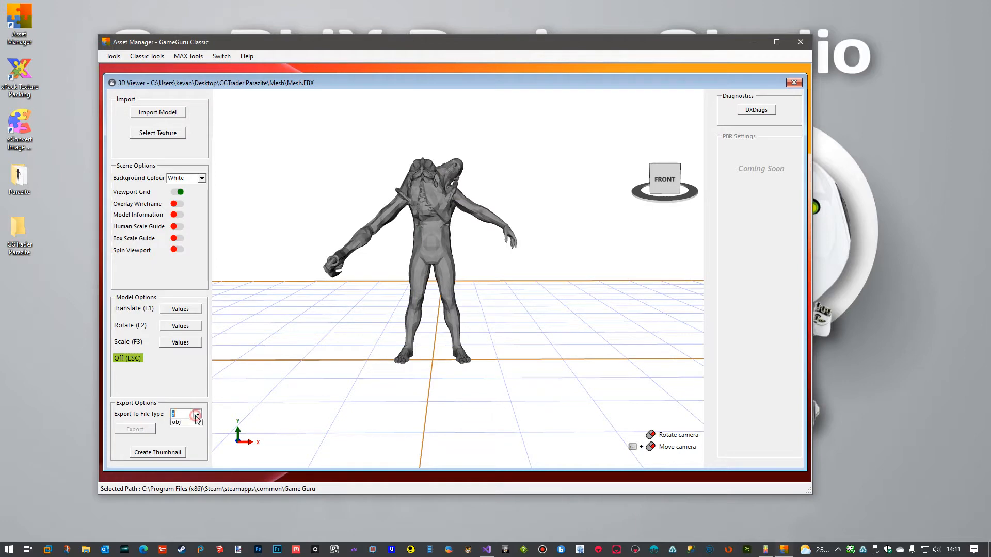
{"action": "left_click", "coordinate": [794, 83]}
{"action": "left_click", "coordinate": [794, 83]}
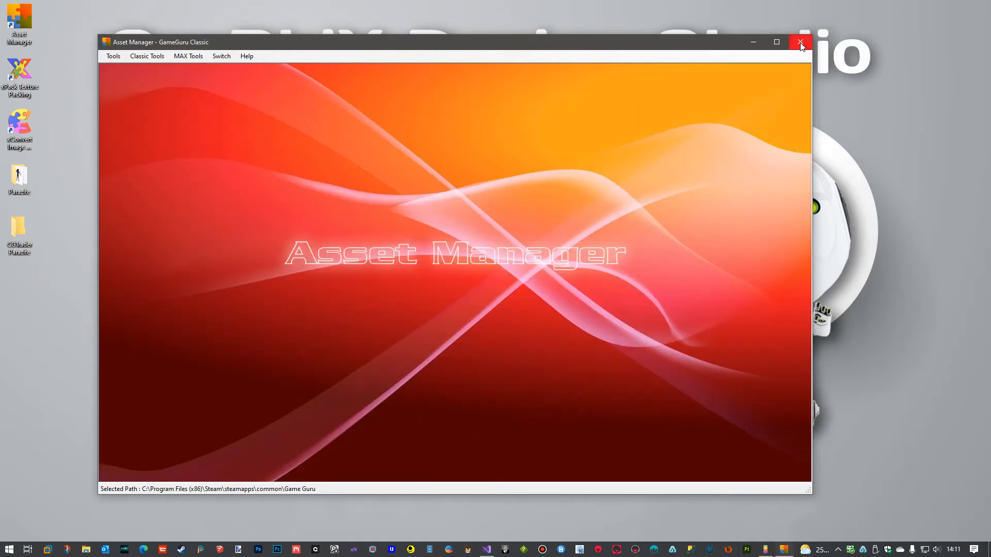
{"action": "left_click", "coordinate": [800, 42]}
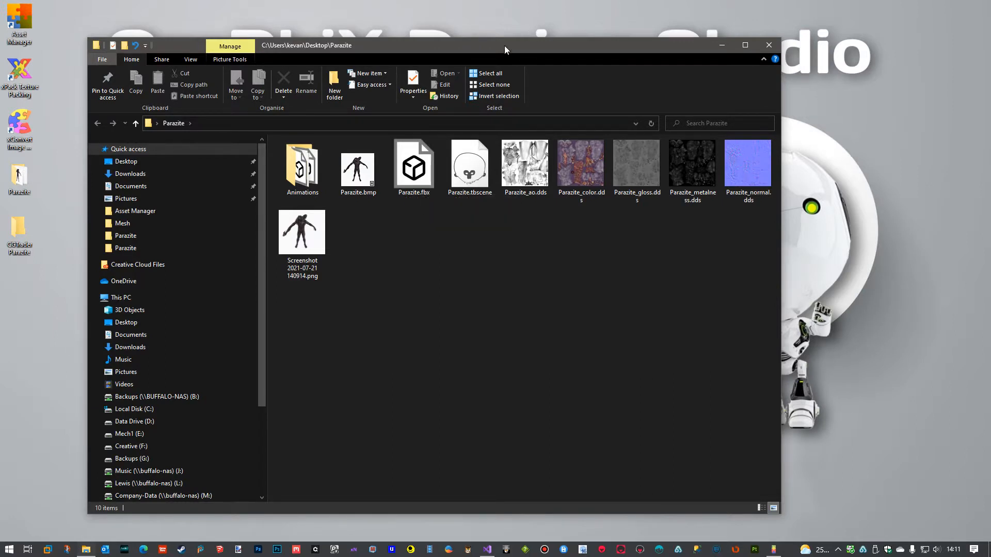
Open the scene Parazite.tbscene from the Parazite folder in Marmoset Toolbag.
{"action": "left_click_drag", "start_coordinate": [504, 46], "coordinate": [591, 43]}
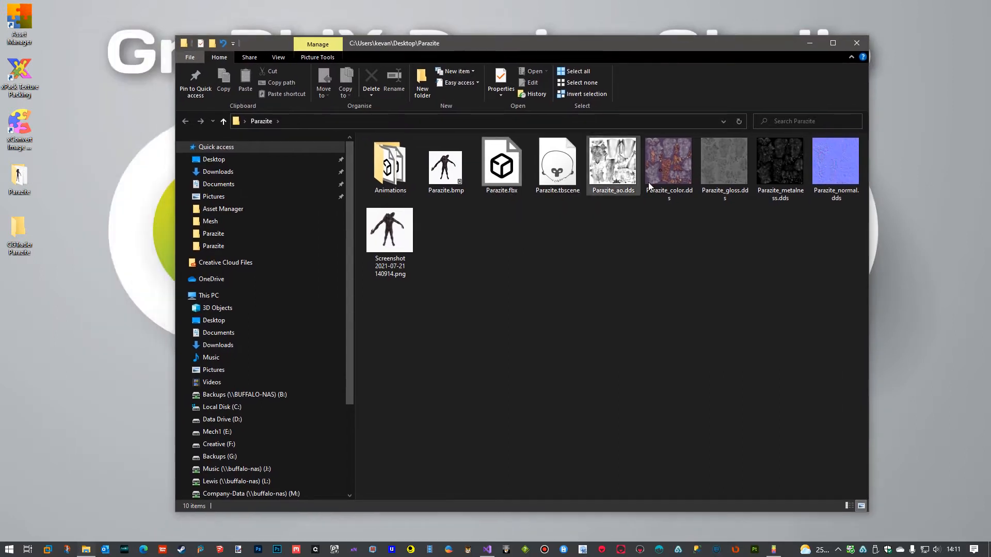
{"action": "double_click", "coordinate": [551, 183]}
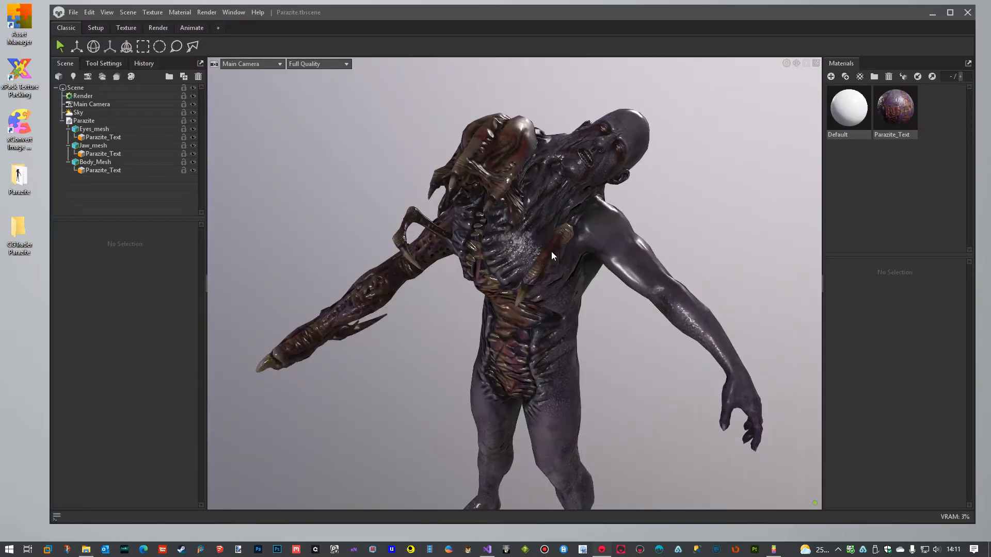
Close the textured creature's scene in Marmoset Toolbag, minimise the Parazite folder, and switch to Mixamo in the browser.
{"action": "left_click_drag", "start_coordinate": [551, 252], "coordinate": [583, 258]}
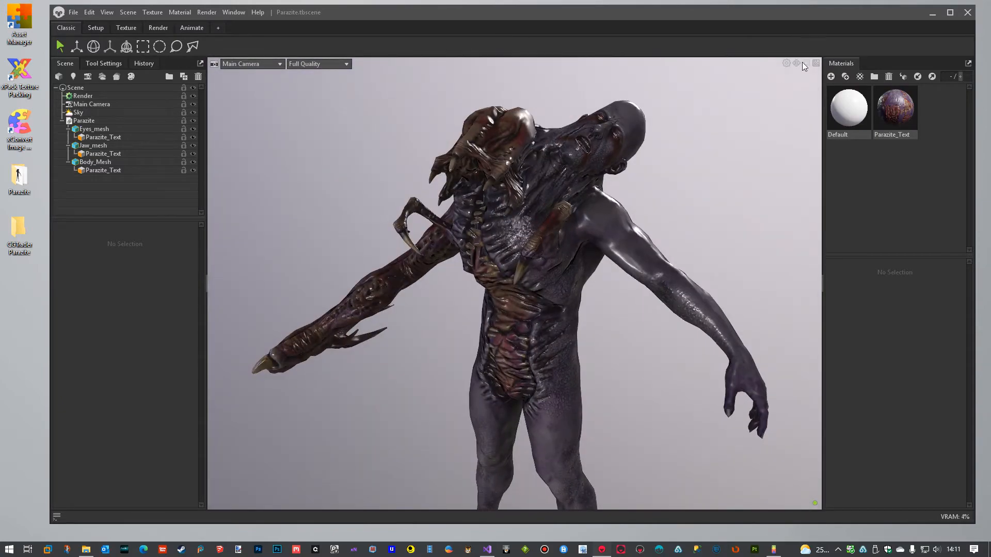
{"action": "left_click", "coordinate": [966, 13]}
{"action": "left_click", "coordinate": [534, 311]}
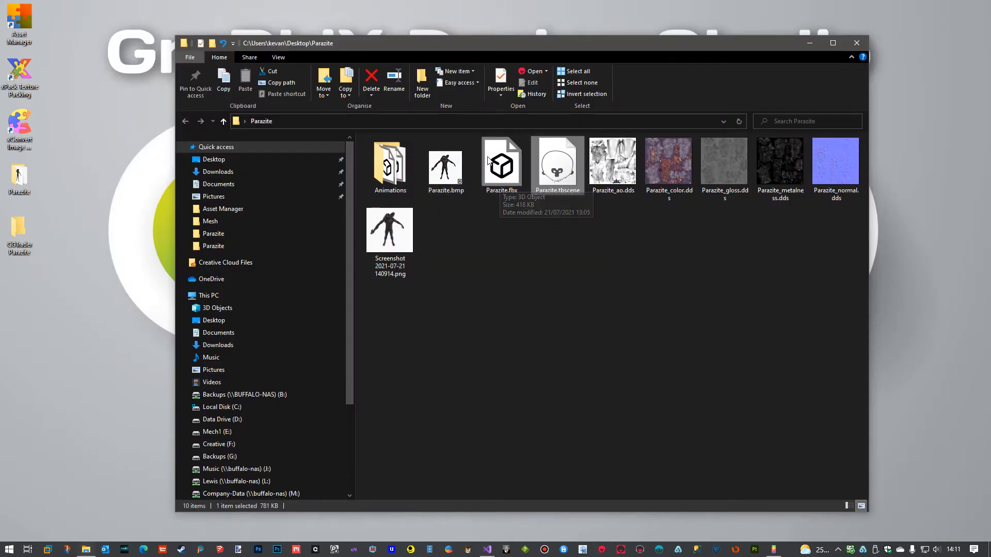
{"action": "left_click", "coordinate": [806, 42]}
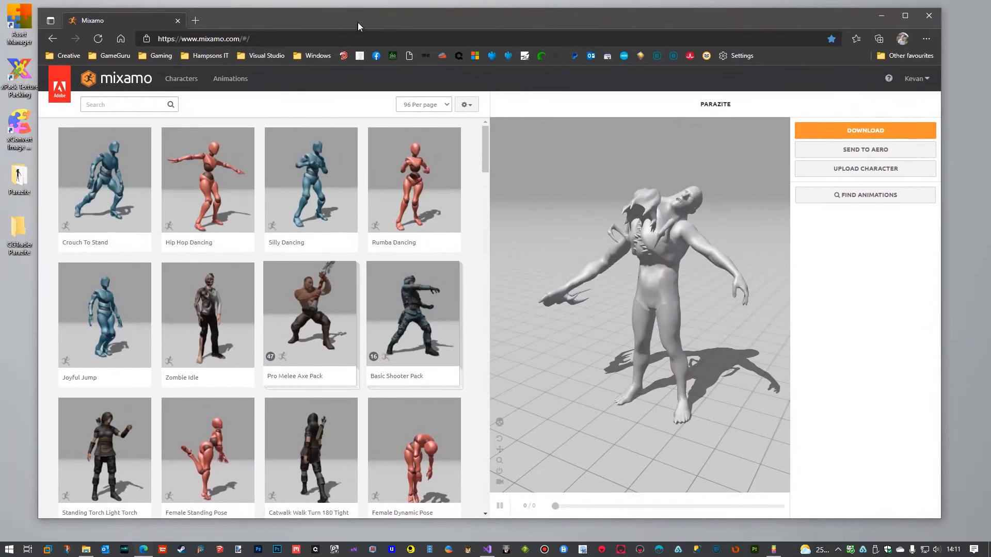
{"action": "left_click_drag", "start_coordinate": [357, 22], "coordinate": [362, 22]}
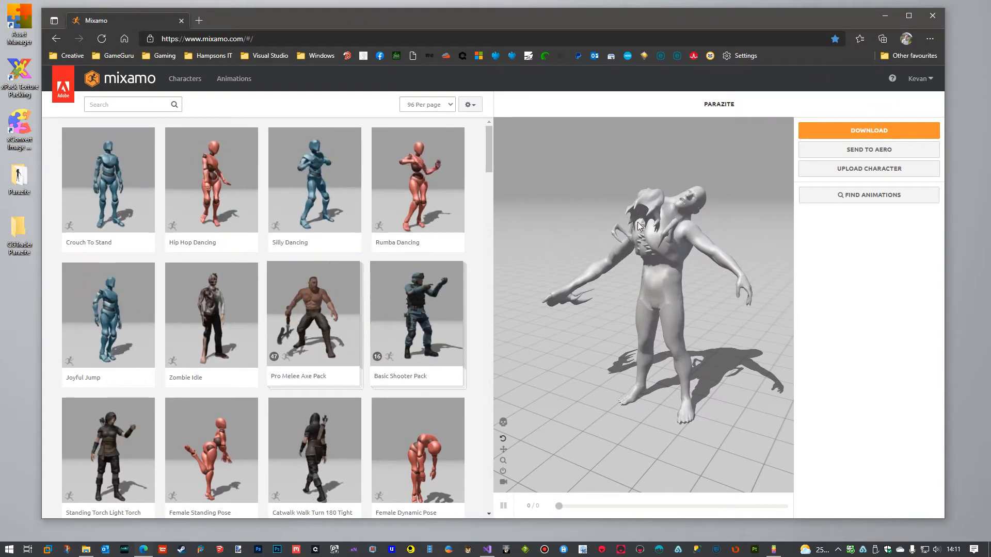
Search the animations for "idle", apply the hunched blue mannequin's Idle animation to the Parazite character, and view it from another angle.
{"action": "left_click", "coordinate": [133, 106]}
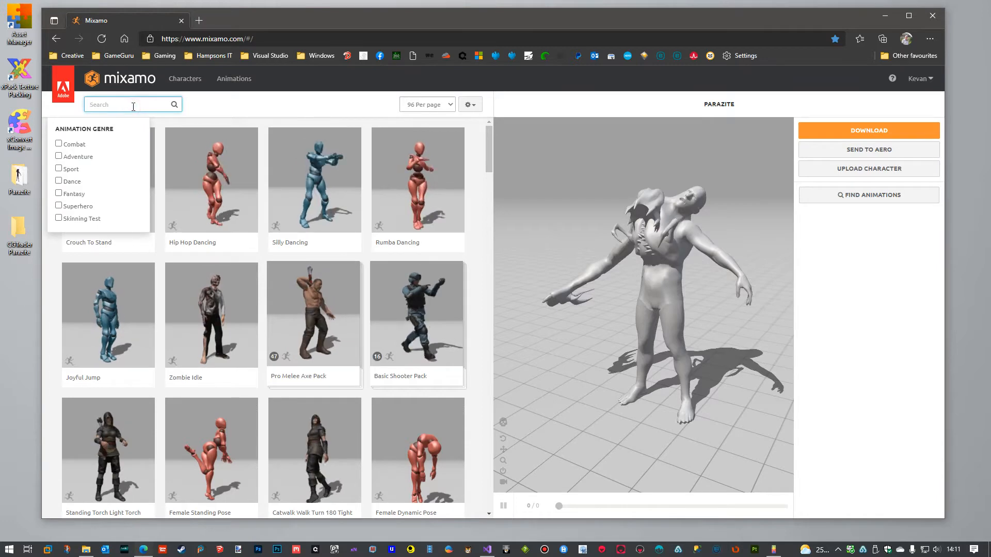
{"action": "type", "text": "idle"}
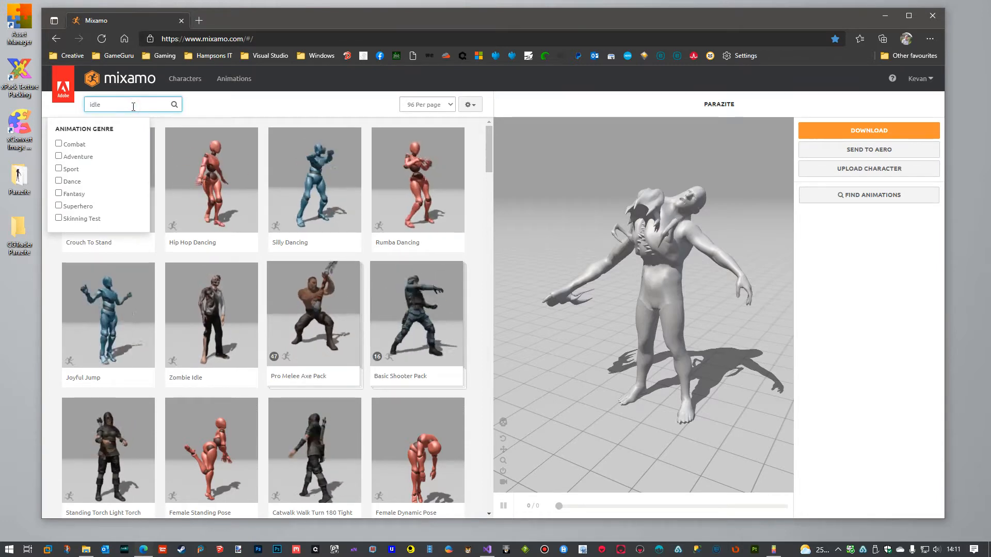
{"action": "key", "text": "Return"}
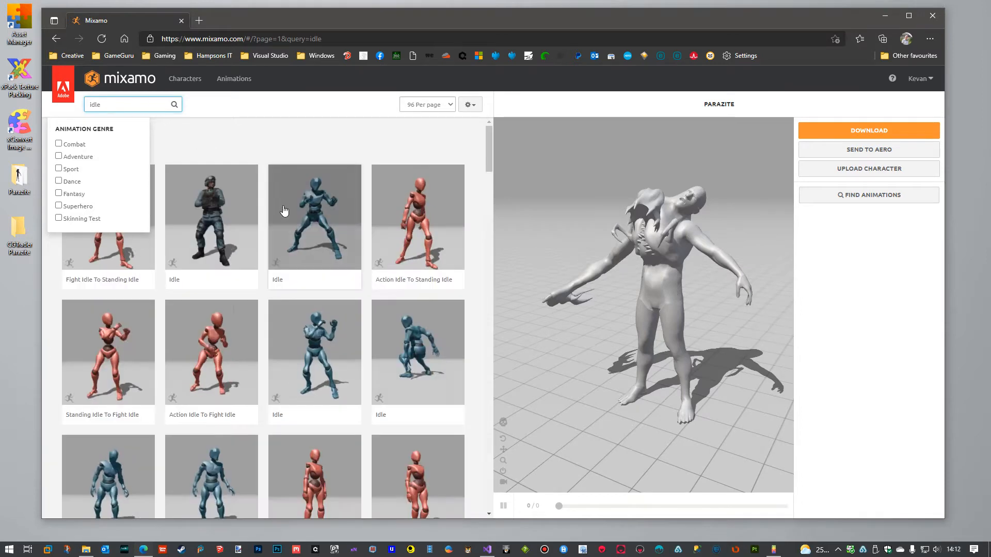
{"action": "scroll", "coordinate": [364, 209], "scroll_direction": "down", "scroll_amount": 3}
{"action": "scroll", "coordinate": [364, 208], "scroll_direction": "down", "scroll_amount": 2}
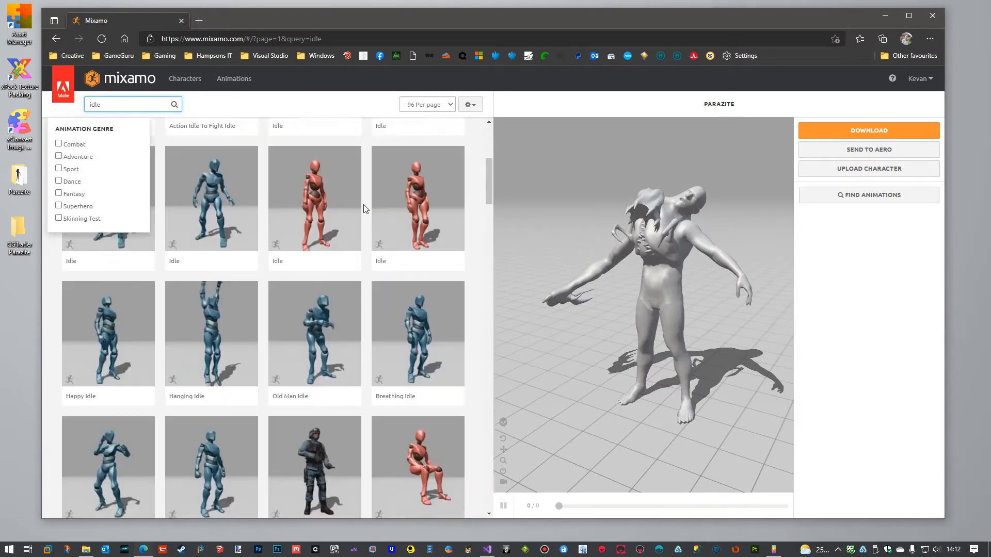
{"action": "left_click", "coordinate": [220, 192]}
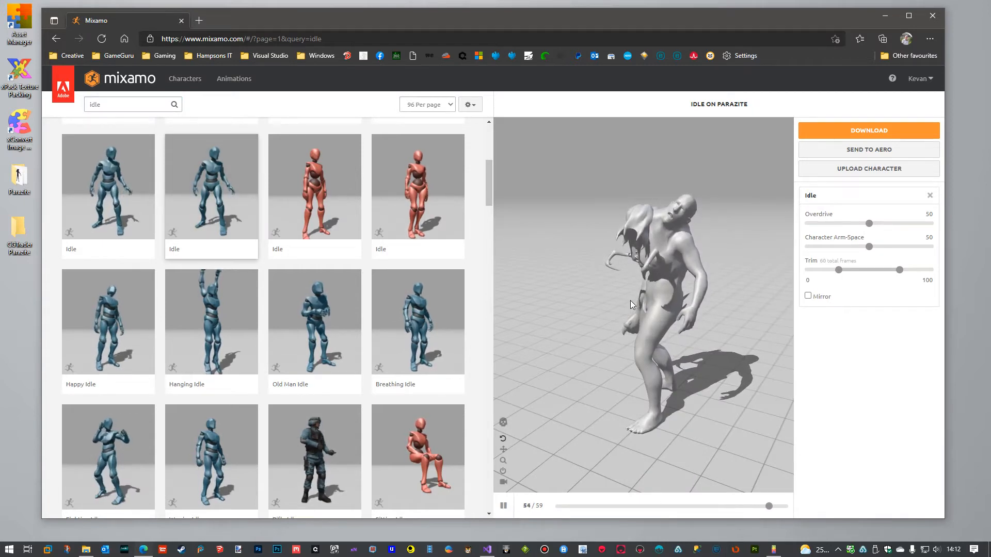
{"action": "left_click_drag", "start_coordinate": [629, 300], "coordinate": [673, 310]}
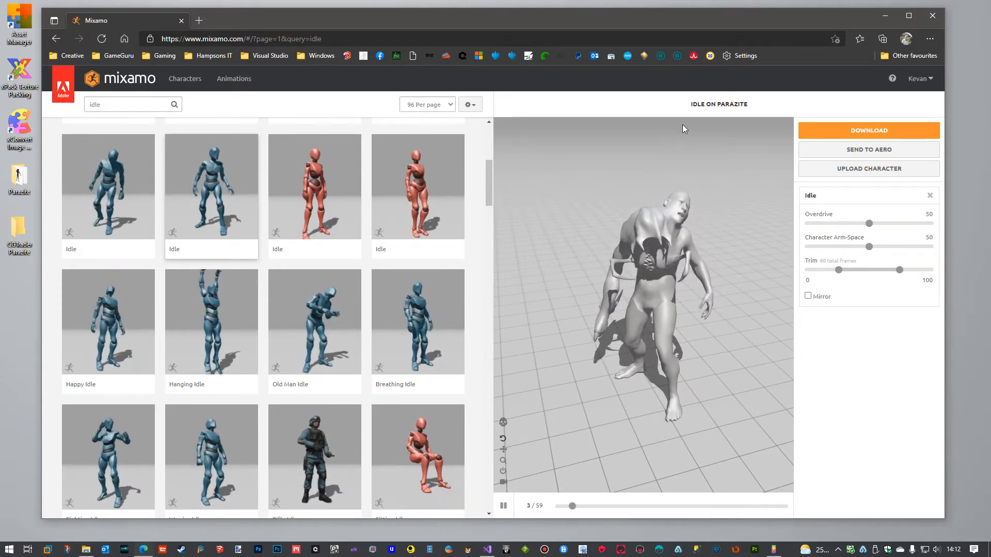
Review the Idle animation's download settings, cancel the download, and move the Notepad frame notes out of the way.
{"action": "left_click", "coordinate": [854, 135]}
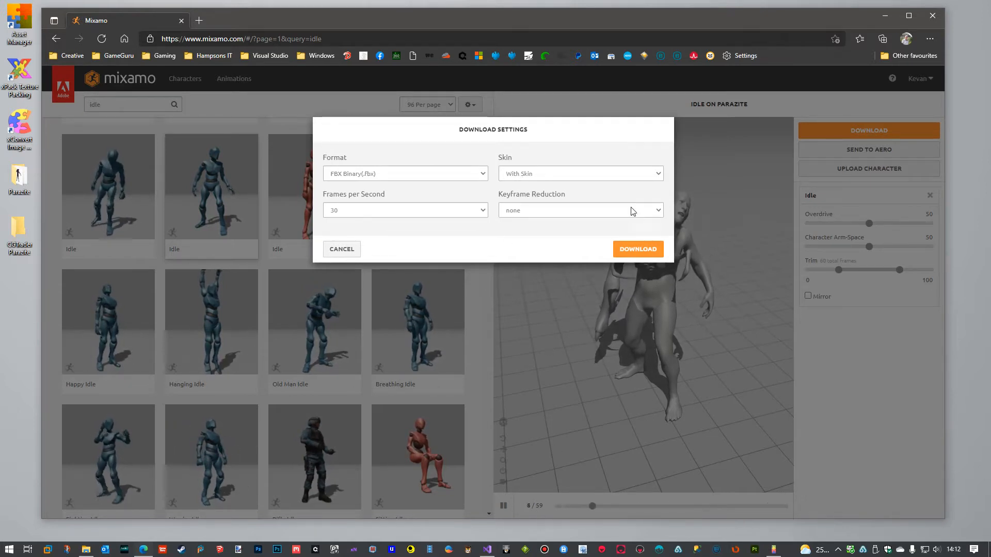
{"action": "left_click", "coordinate": [342, 250]}
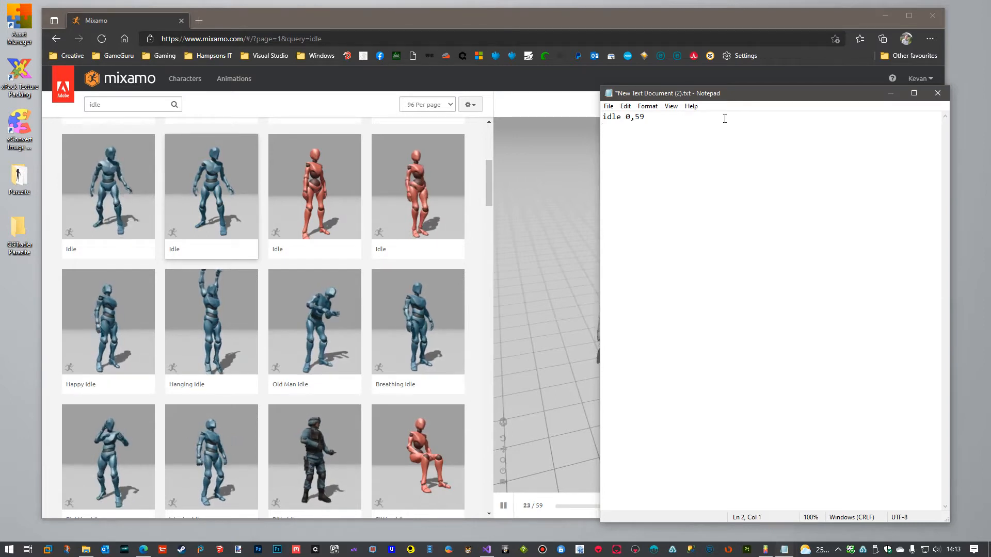
{"action": "left_click_drag", "start_coordinate": [746, 95], "coordinate": [990, 142]}
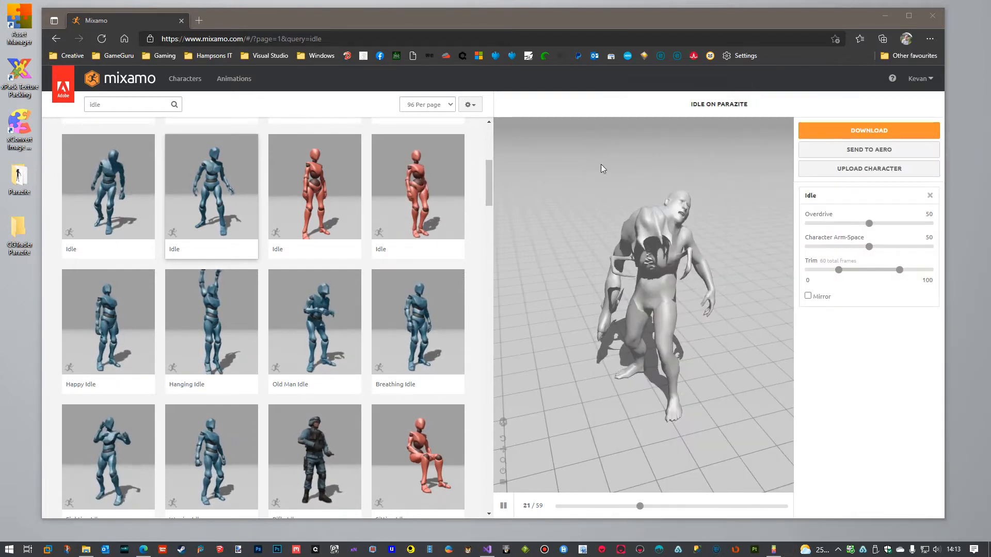
With the Idle download settings open, view the files in Parazite's Animations folder, and close the folder and cancel the download.
{"action": "left_click", "coordinate": [878, 134]}
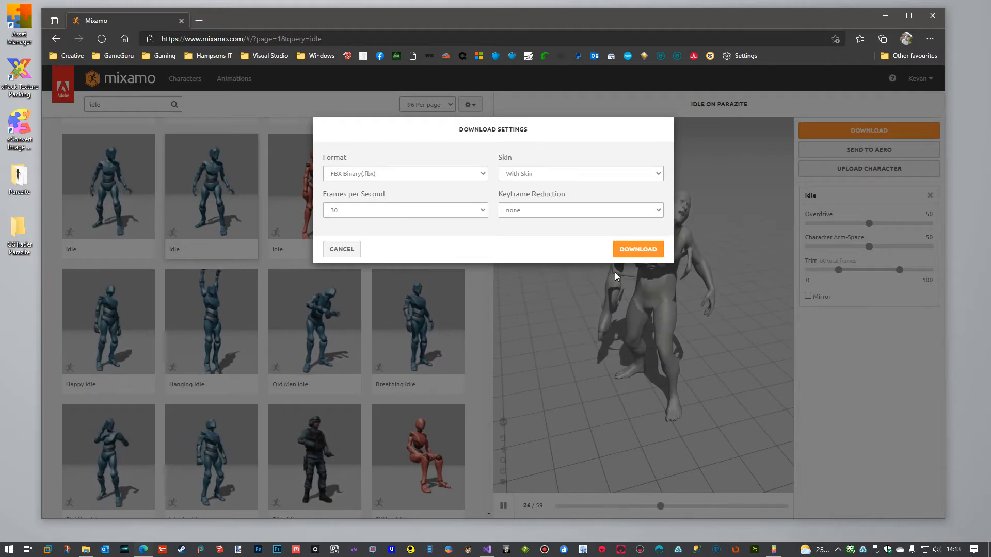
{"action": "double_click", "coordinate": [13, 184]}
{"action": "double_click", "coordinate": [385, 167]}
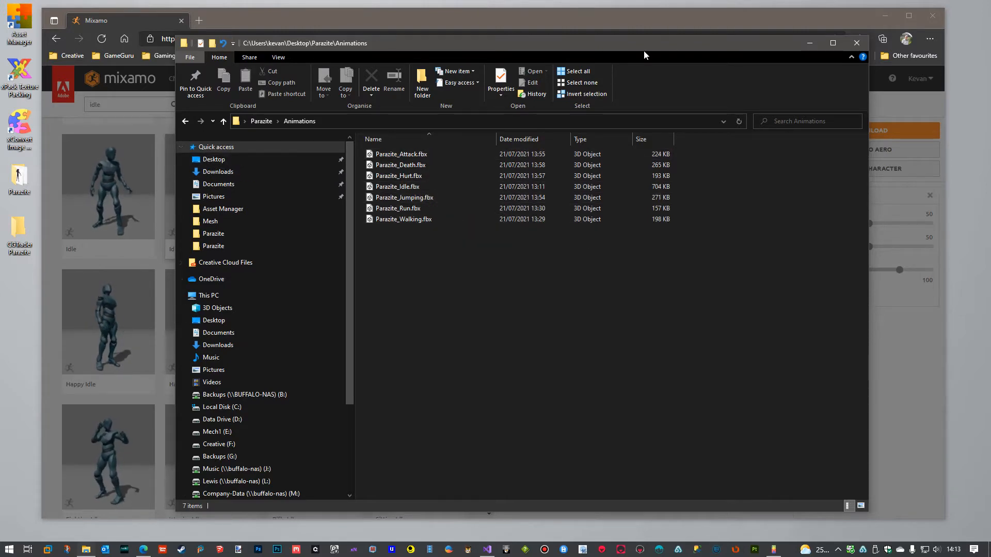
{"action": "left_click_drag", "start_coordinate": [642, 48], "coordinate": [663, 95]}
{"action": "left_click", "coordinate": [826, 93]}
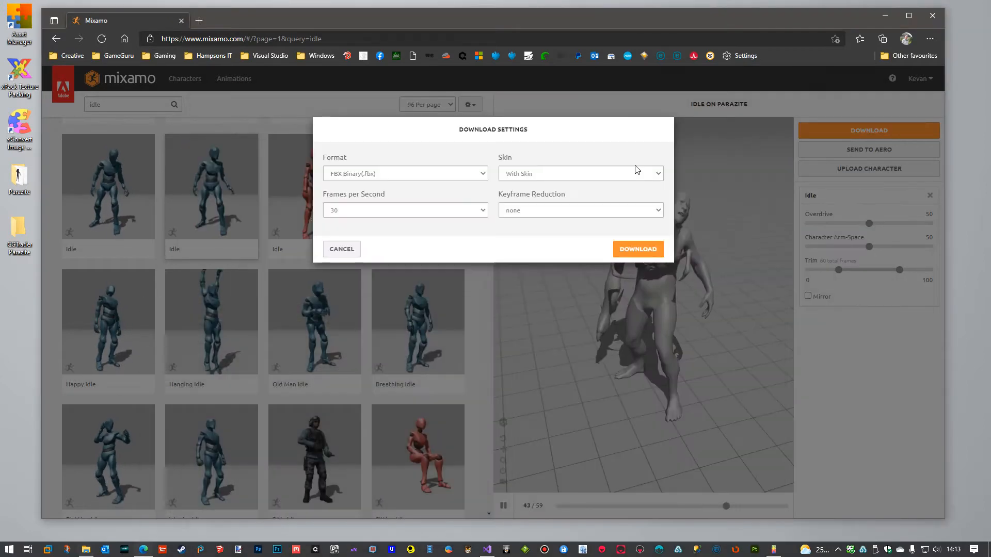
{"action": "left_click", "coordinate": [347, 249]}
Search the animations for "mutant walk" and apply Mutant Walking to the Parazite character with In Place enabled.
{"action": "left_click", "coordinate": [131, 105]}
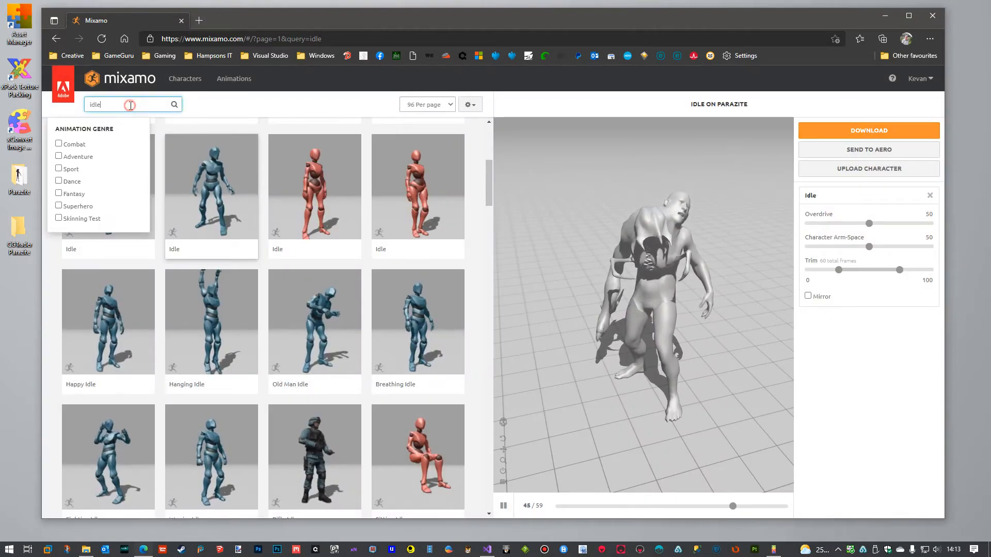
{"action": "double_click", "coordinate": [131, 105]}
{"action": "type", "text": "wa"}
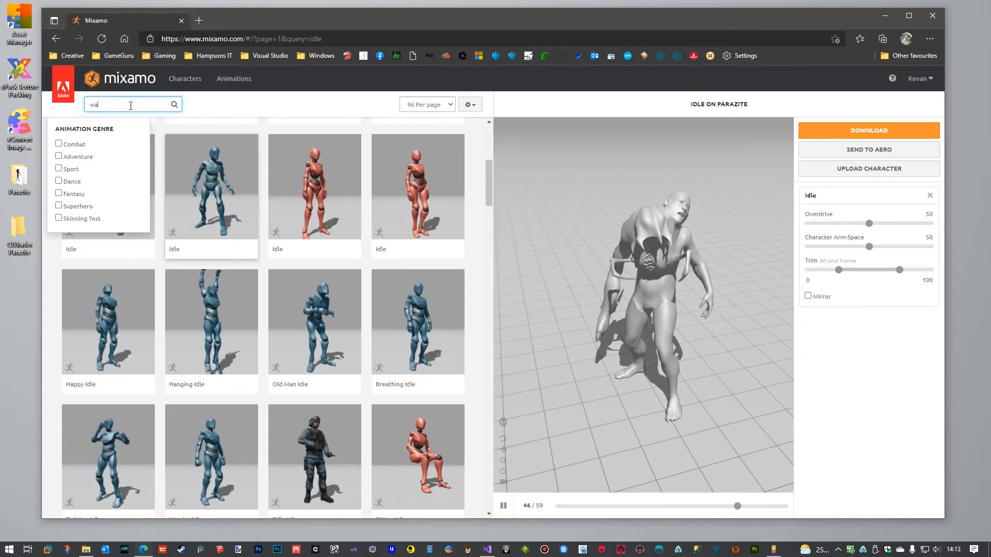
{"action": "key", "text": "BackSpace"}
{"action": "key", "text": "BackSpace"}
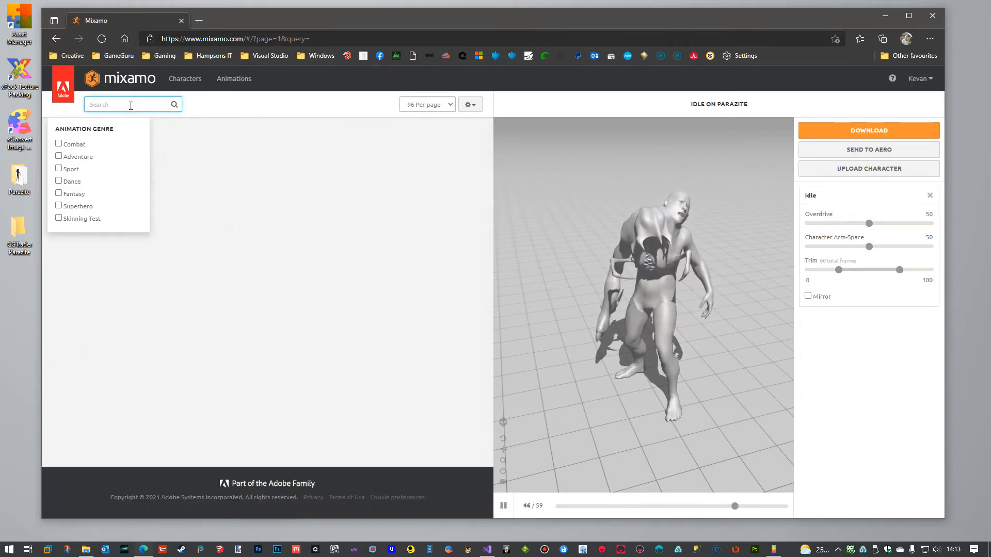
{"action": "type", "text": "mutant"}
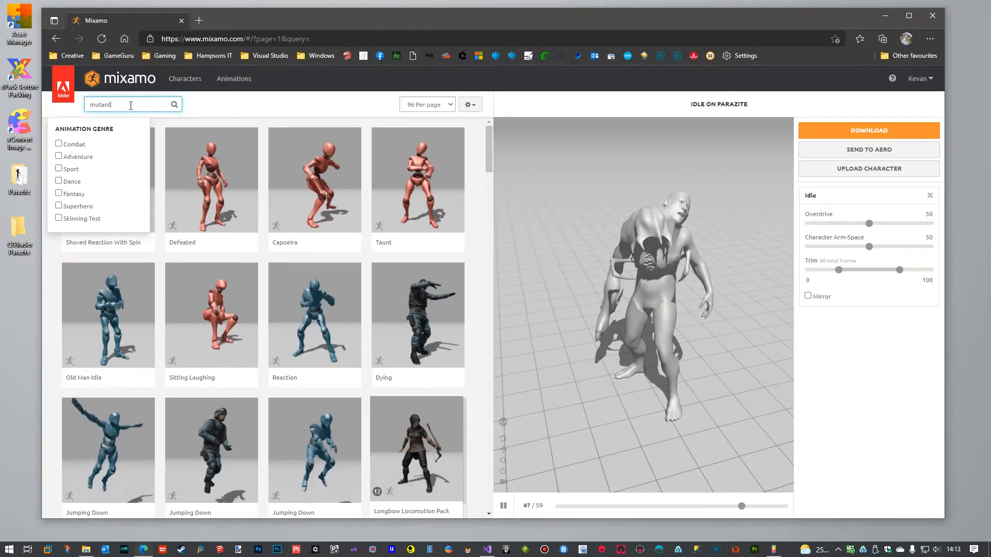
{"action": "type", "text": " wa"}
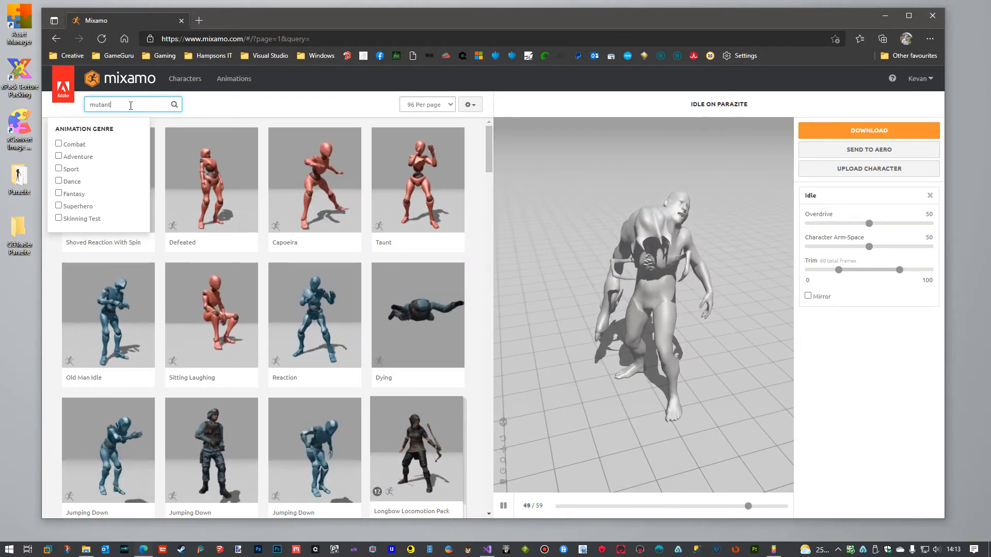
{"action": "type", "text": "lk"}
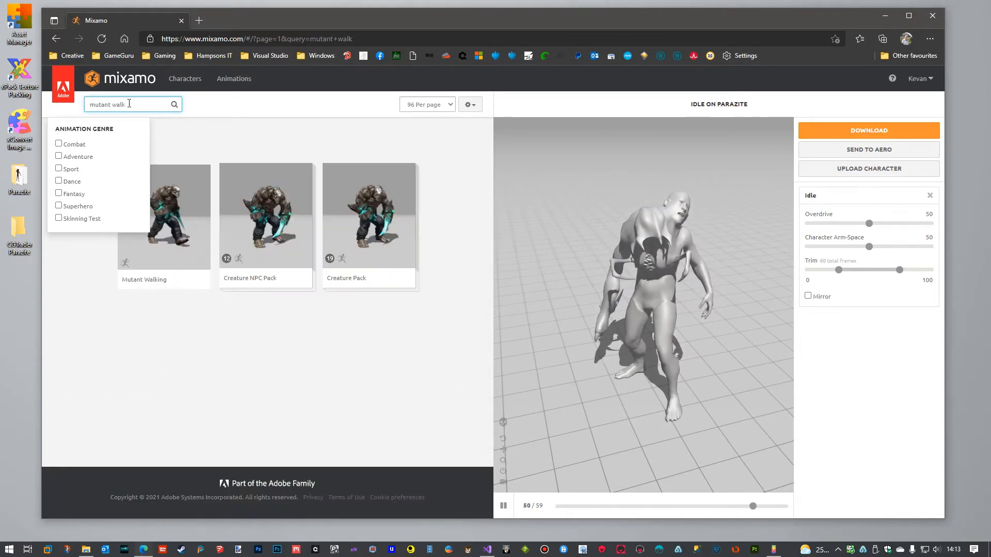
{"action": "left_click", "coordinate": [198, 247]}
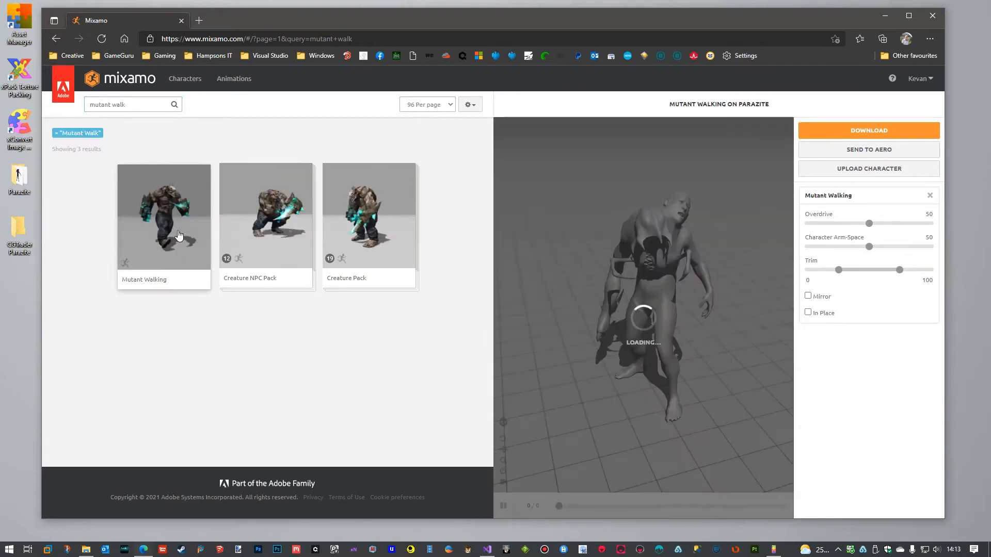
{"action": "left_click", "coordinate": [808, 313]}
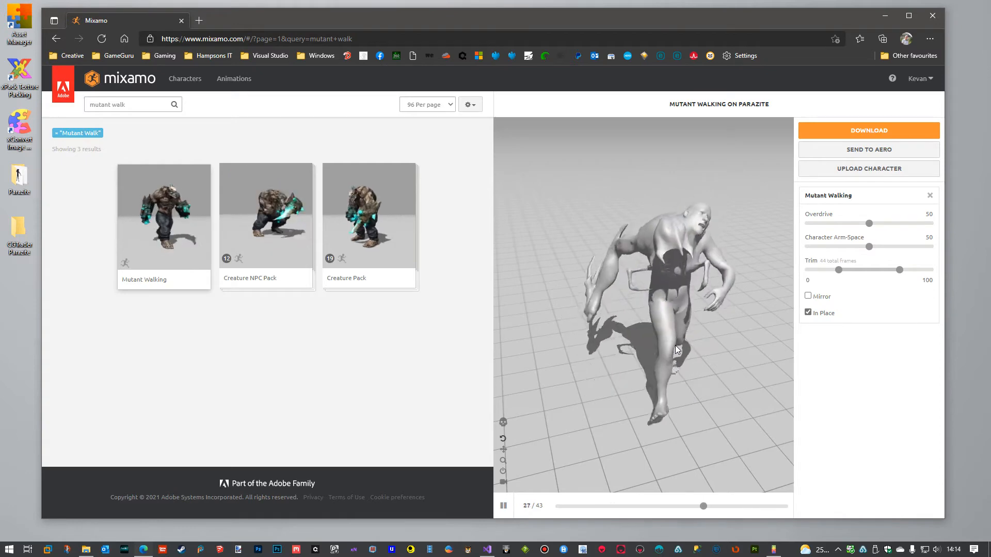
{"action": "left_click_drag", "start_coordinate": [645, 344], "coordinate": [652, 316]}
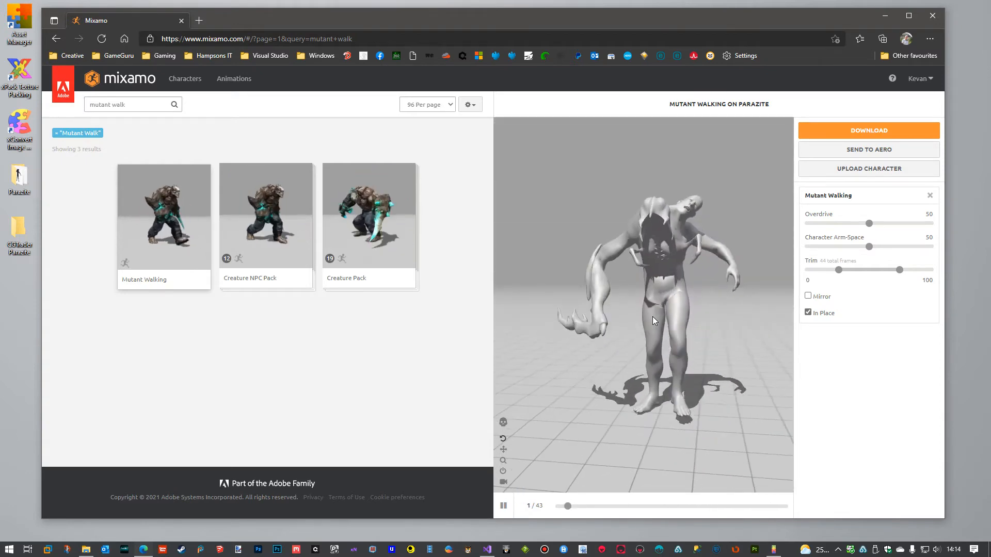
Try a Character Arm-Space of 75 on the Mutant Walking animation, and return it to 50.
{"action": "left_click", "coordinate": [874, 247]}
{"action": "left_click_drag", "start_coordinate": [898, 250], "coordinate": [899, 250]}
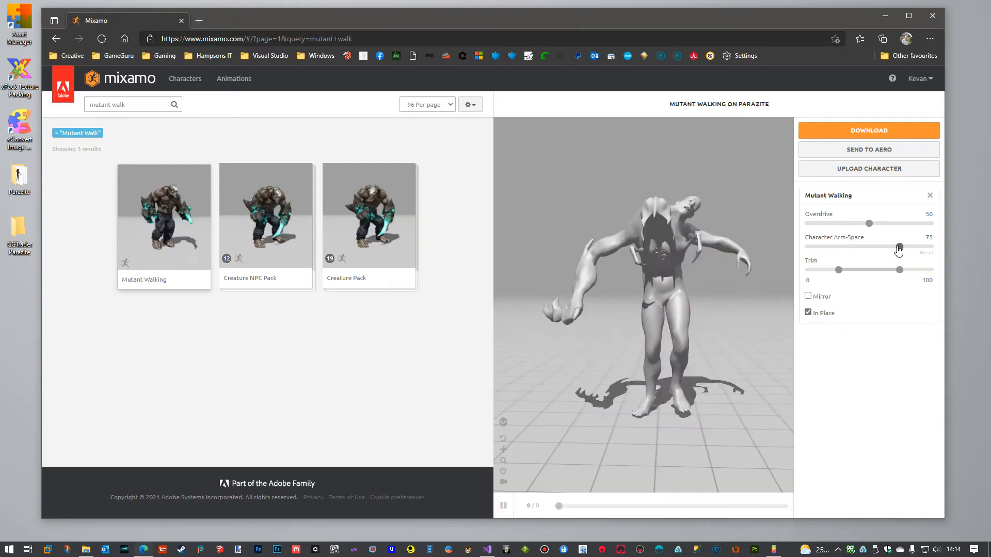
{"action": "left_click", "coordinate": [898, 248]}
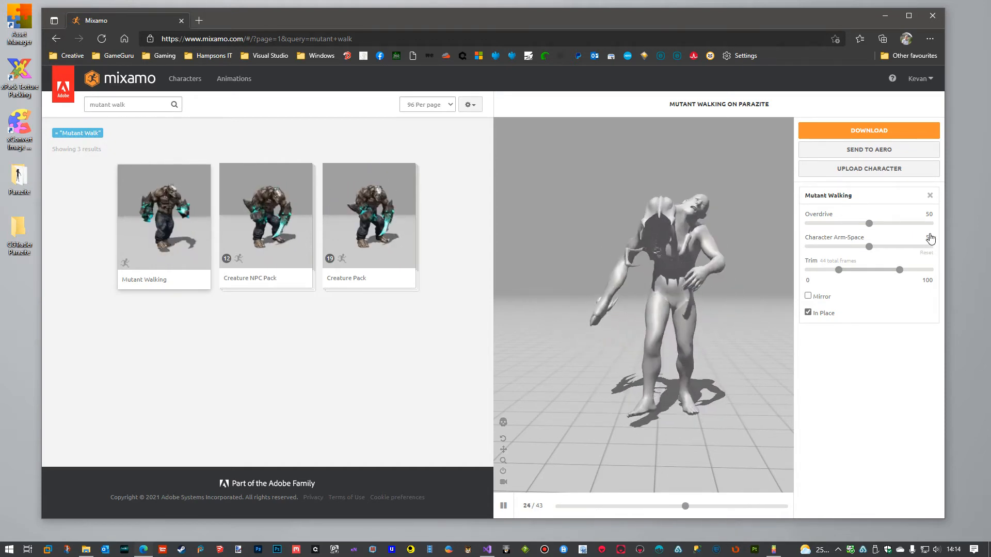
Slow the Mutant Walking animation by setting Overdrive to 19, and check the walk from another angle.
{"action": "left_click_drag", "start_coordinate": [869, 224], "coordinate": [864, 223]}
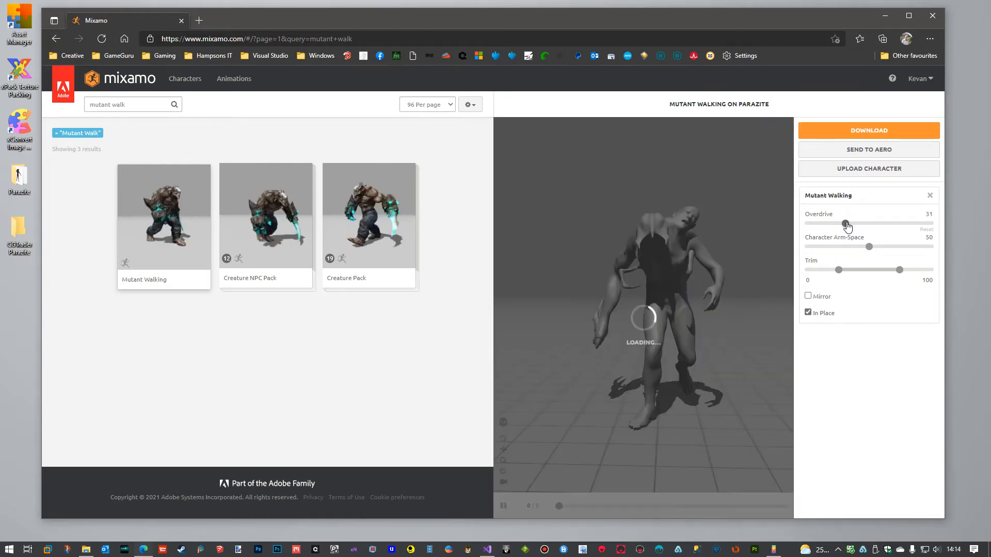
{"action": "left_click_drag", "start_coordinate": [846, 226], "coordinate": [837, 227]}
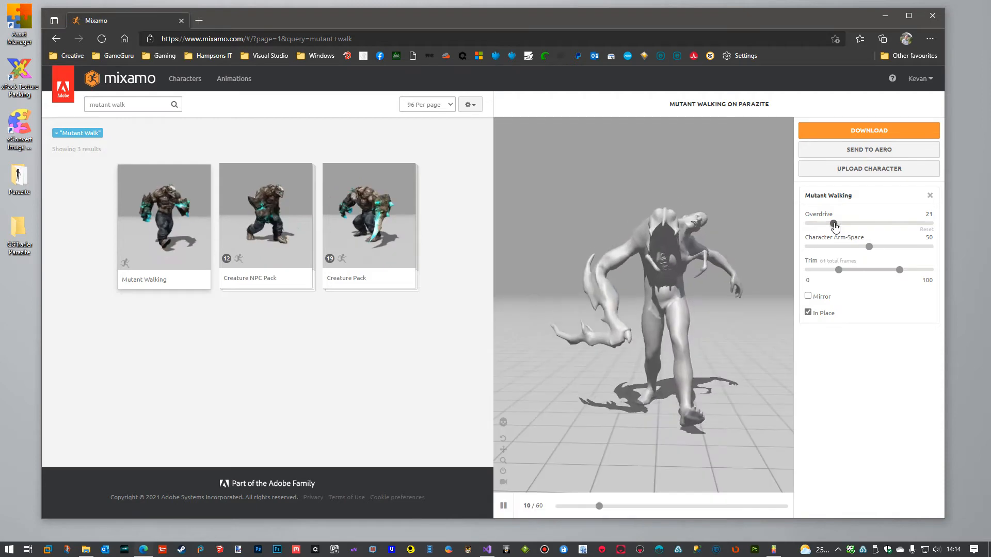
{"action": "left_click", "coordinate": [834, 225]}
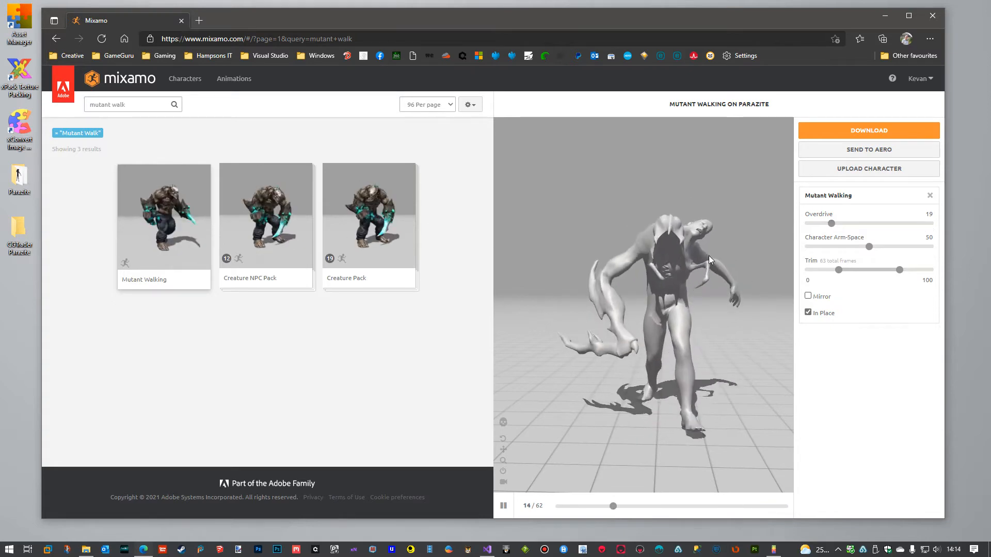
{"action": "left_click_drag", "start_coordinate": [687, 307], "coordinate": [712, 303]}
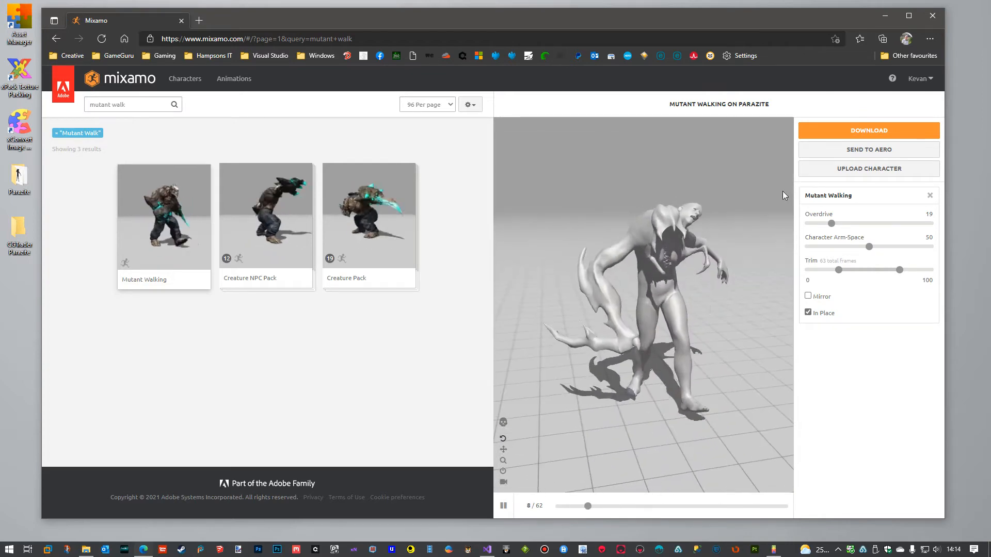
Set the Mutant Walking download's skin option to Without Skin, and open the Animations folder inside the Parazite folder.
{"action": "left_click", "coordinate": [854, 132]}
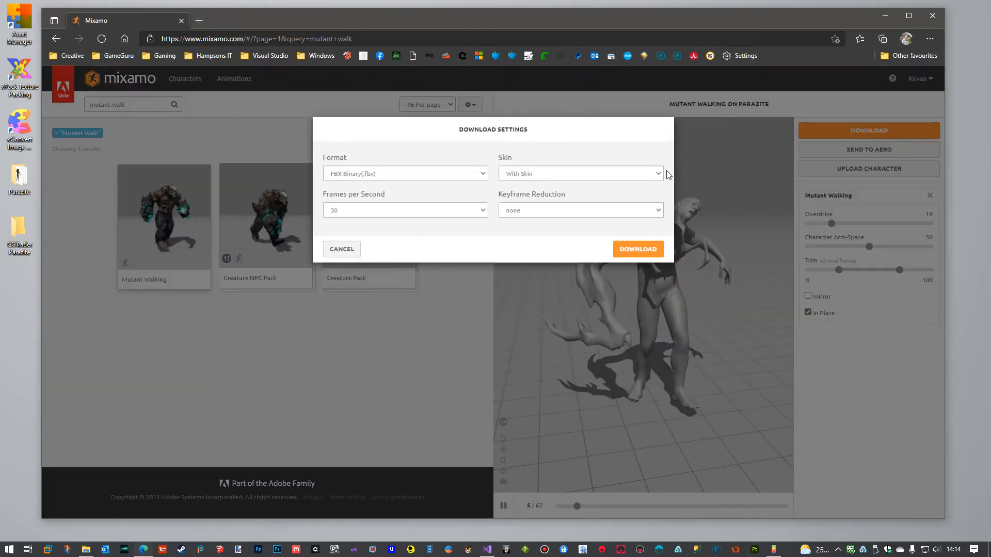
{"action": "left_click", "coordinate": [660, 174]}
{"action": "left_click", "coordinate": [552, 194]}
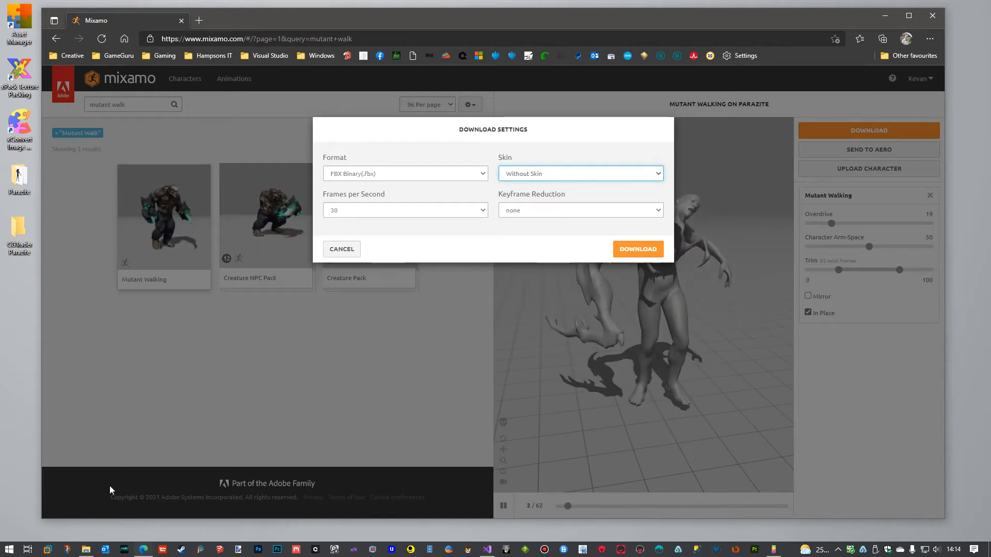
{"action": "left_click", "coordinate": [19, 177]}
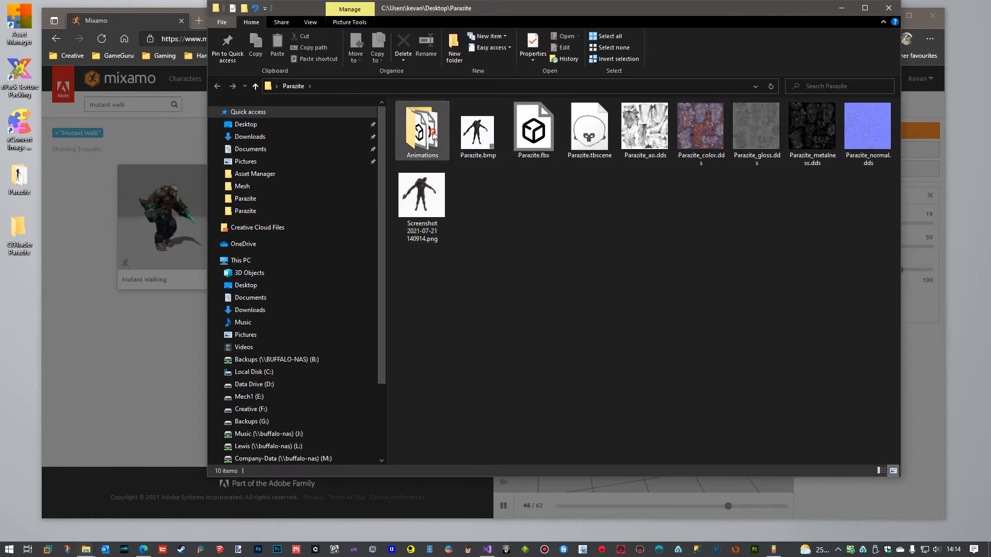
{"action": "double_click", "coordinate": [422, 131]}
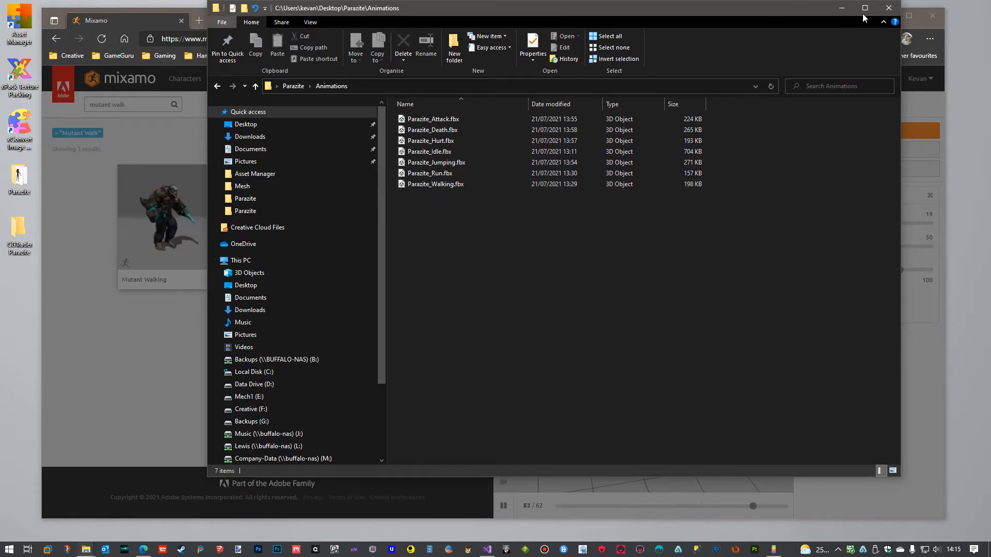
Cancel the Mutant Walking download and record its frame range as "walk 0,62" under the idle entry in the Notepad notes.
{"action": "left_click", "coordinate": [886, 9]}
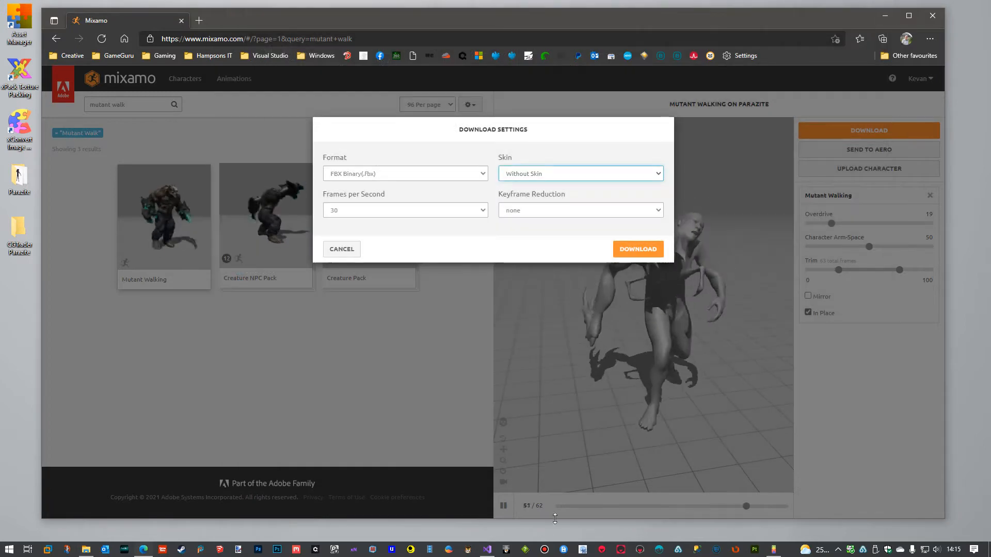
{"action": "left_click", "coordinate": [341, 249]}
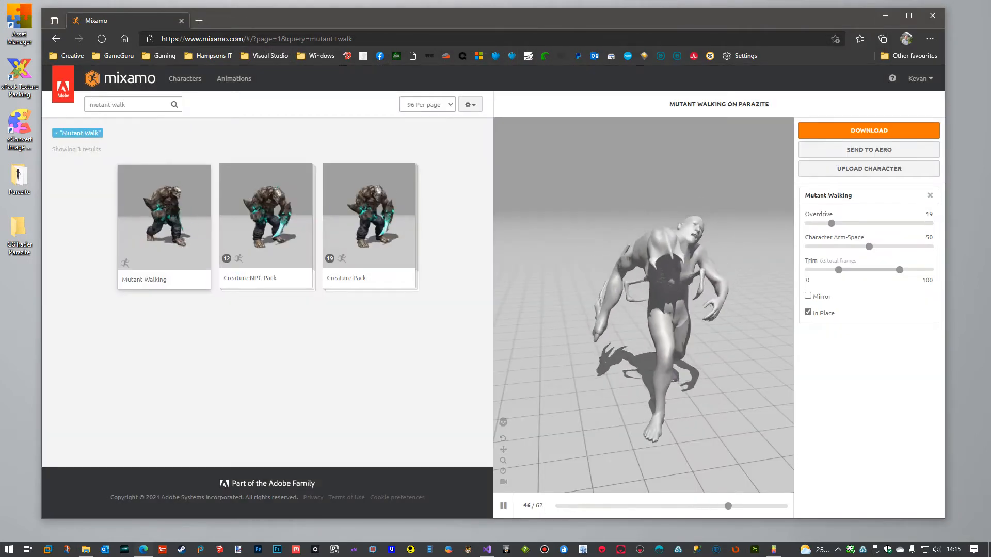
{"action": "left_click_drag", "start_coordinate": [990, 164], "coordinate": [595, 138]}
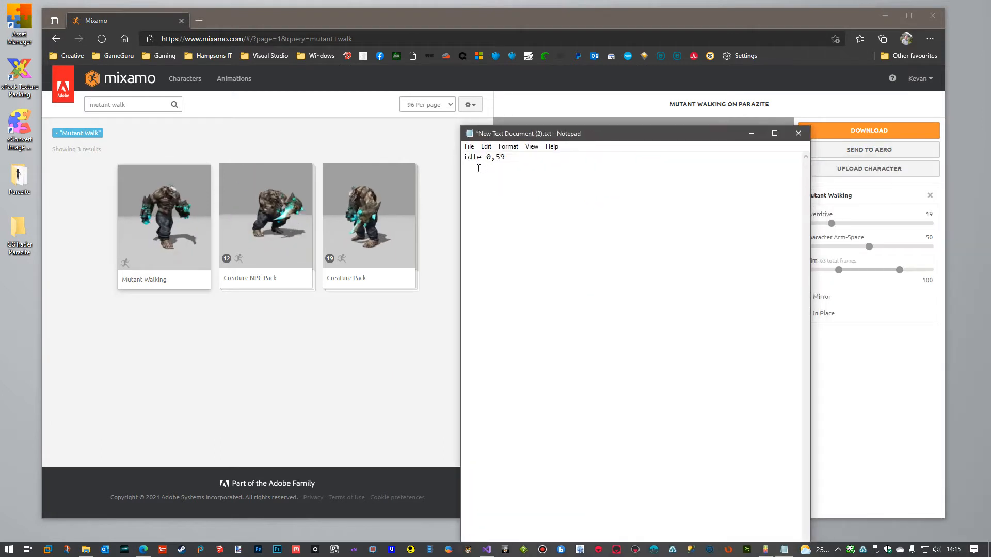
{"action": "type", "text": "k"}
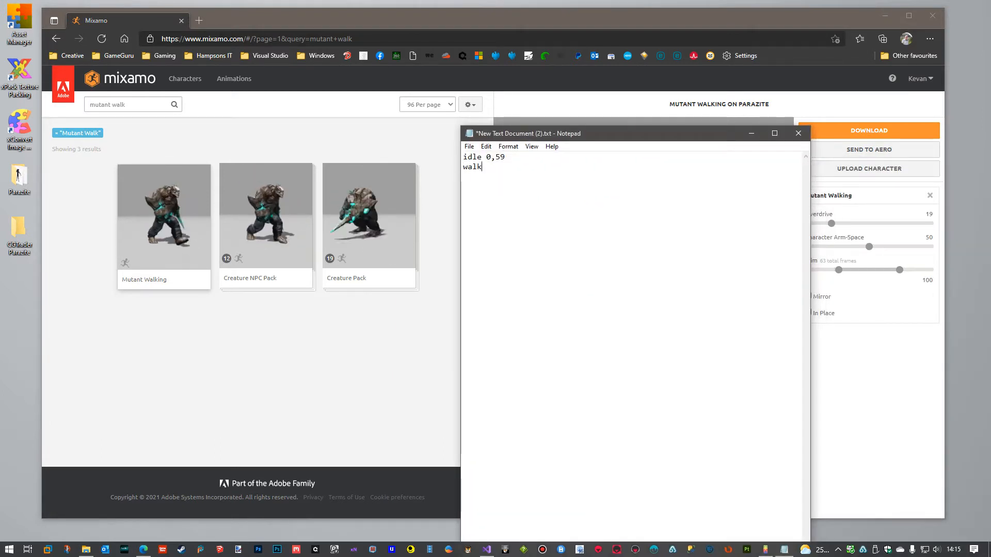
{"action": "type", "text": " 0,"}
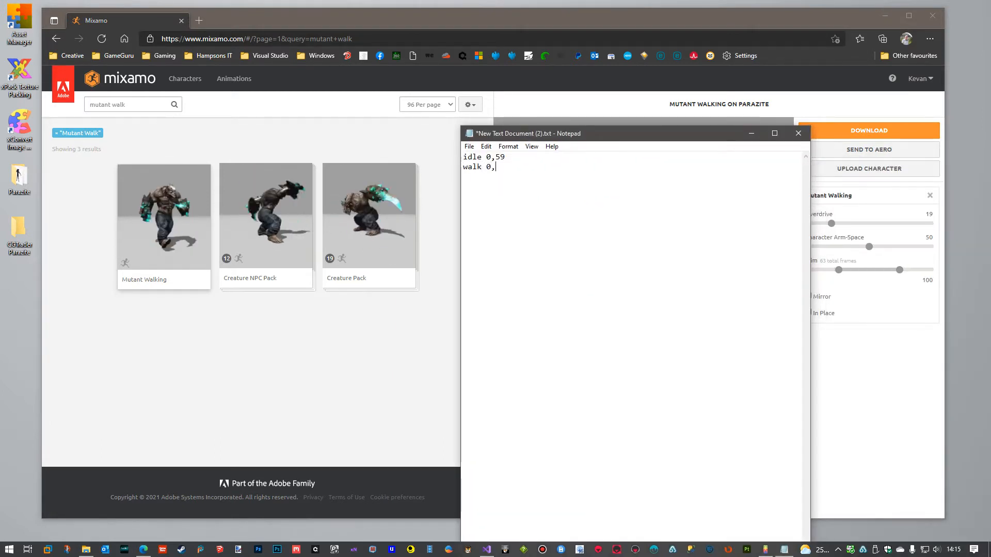
{"action": "type", "text": "62"}
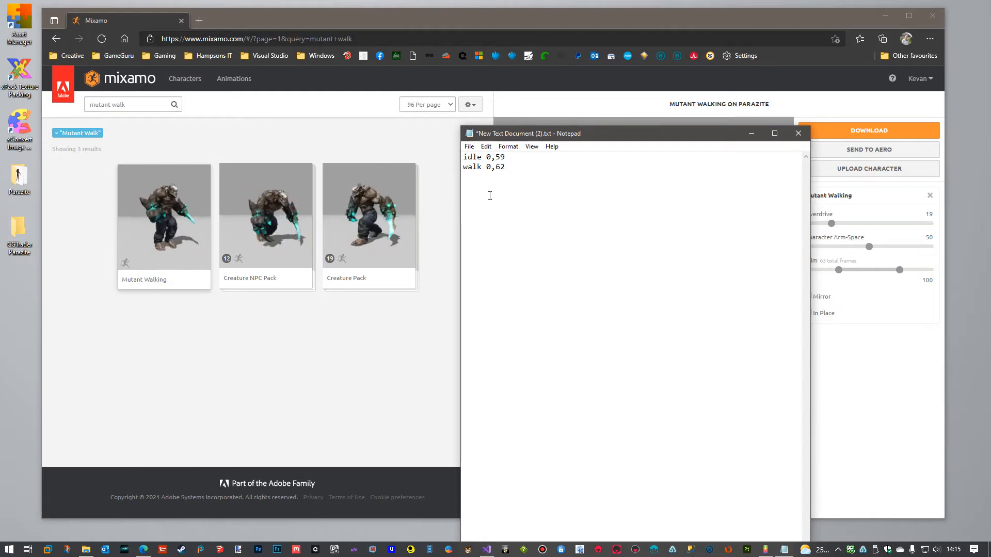
{"action": "left_click_drag", "start_coordinate": [549, 133], "coordinate": [990, 111]}
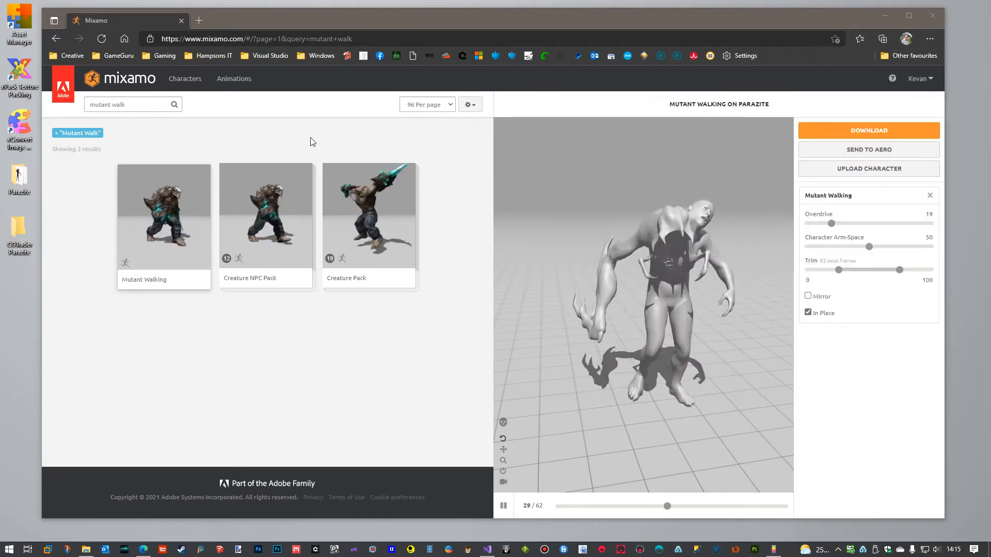
Search the animations for "mutant" and apply Mutant Swiping to the Parazite character with Mirror enabled.
{"action": "left_click", "coordinate": [148, 105]}
{"action": "double_click", "coordinate": [124, 106]}
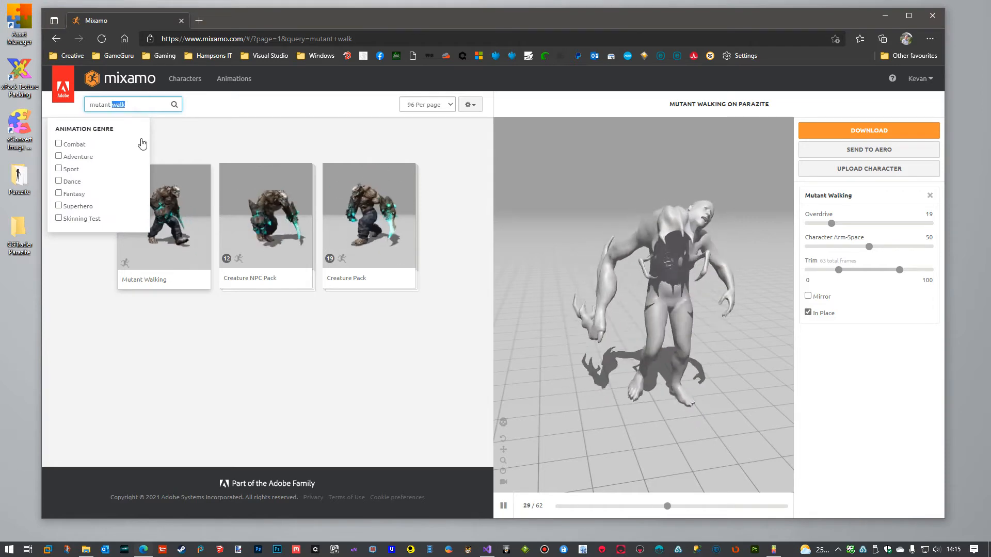
{"action": "key", "text": "BackSpace"}
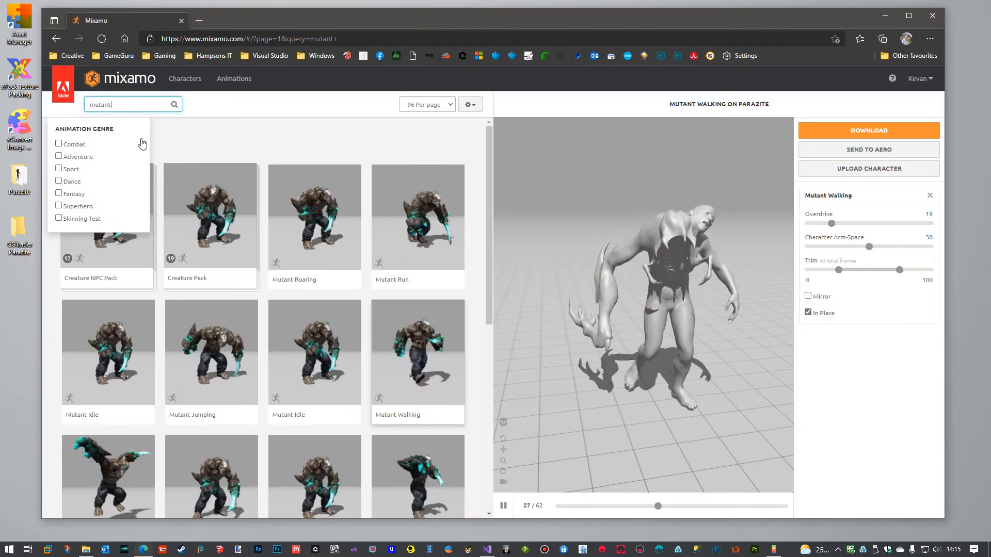
{"action": "scroll", "coordinate": [356, 205], "scroll_direction": "down", "scroll_amount": 1}
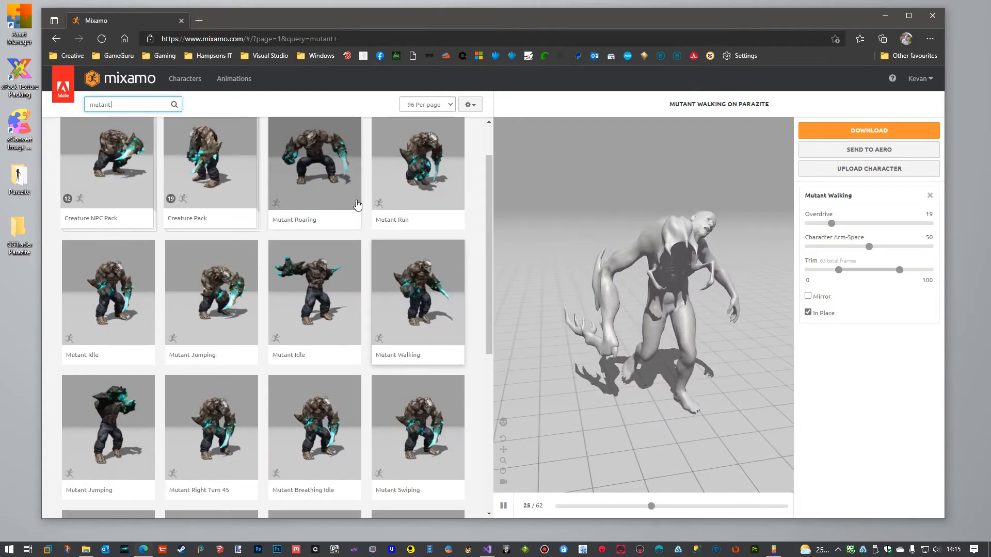
{"action": "scroll", "coordinate": [355, 205], "scroll_direction": "down", "scroll_amount": 2}
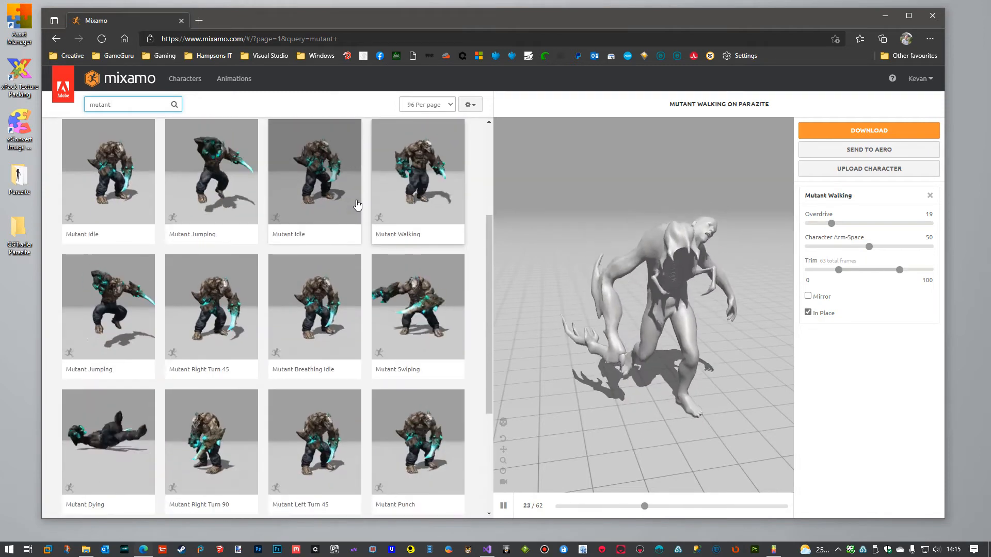
{"action": "left_click", "coordinate": [411, 303]}
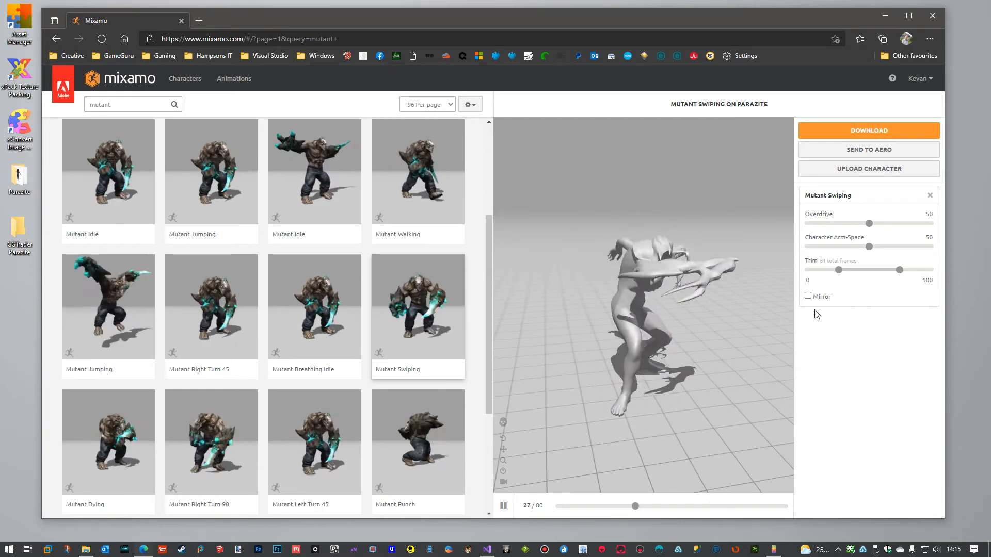
{"action": "left_click", "coordinate": [808, 296]}
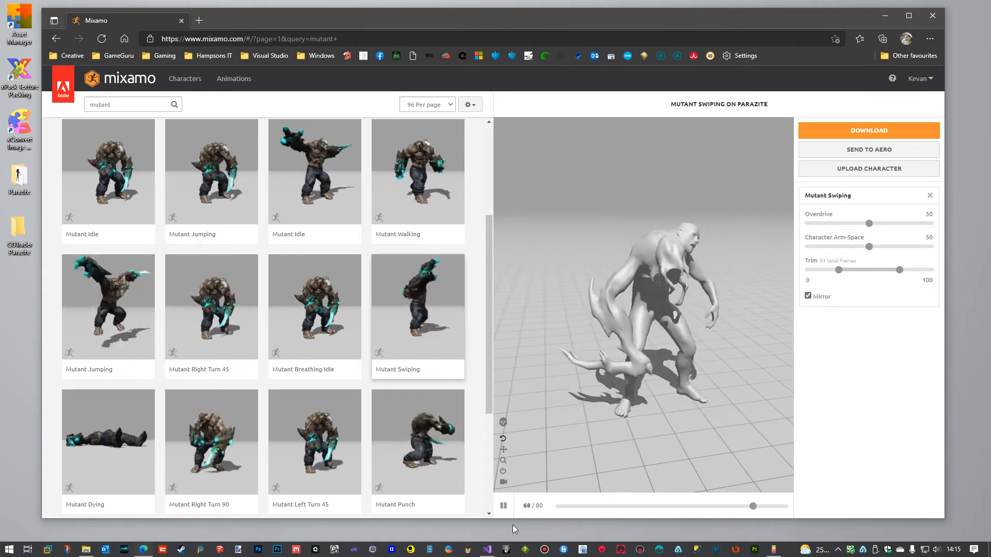
Pause the Mutant Swiping preview at frame 39 and add "attack 0,80 hit 39" to the Notepad notes.
{"action": "left_click", "coordinate": [504, 507]}
{"action": "left_click_drag", "start_coordinate": [583, 507], "coordinate": [670, 518]}
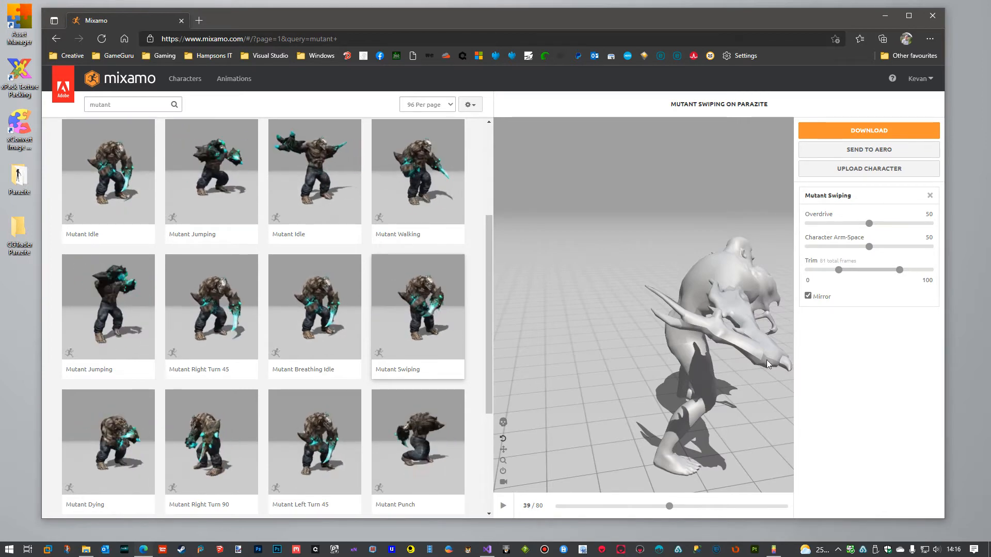
{"action": "left_click_drag", "start_coordinate": [990, 135], "coordinate": [794, 127]}
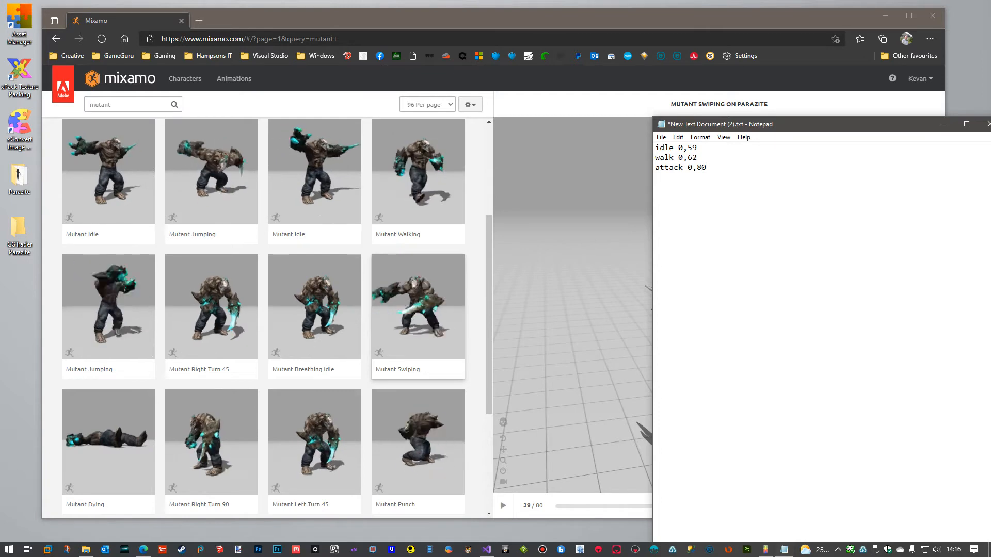
{"action": "type", "text": "hit"}
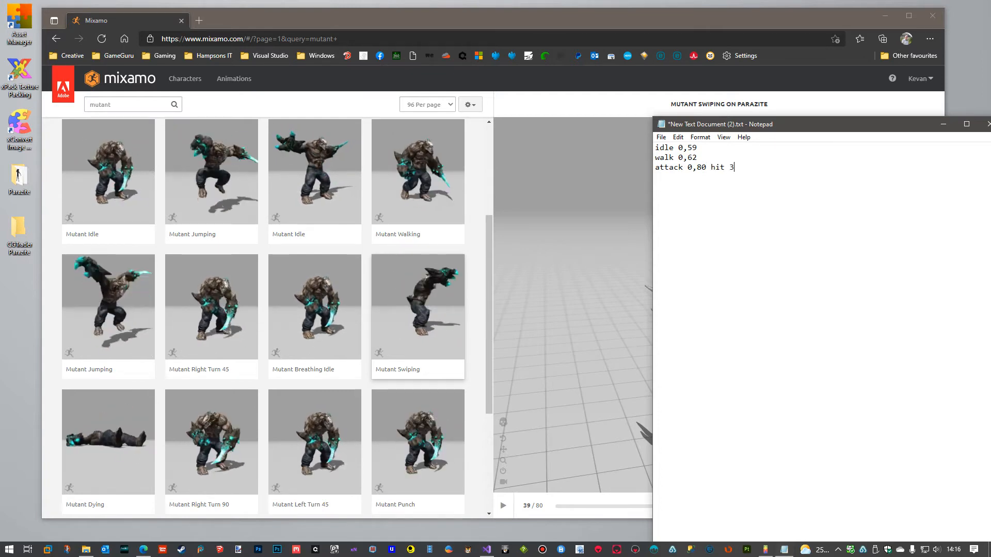
{"action": "type", "text": " 39"}
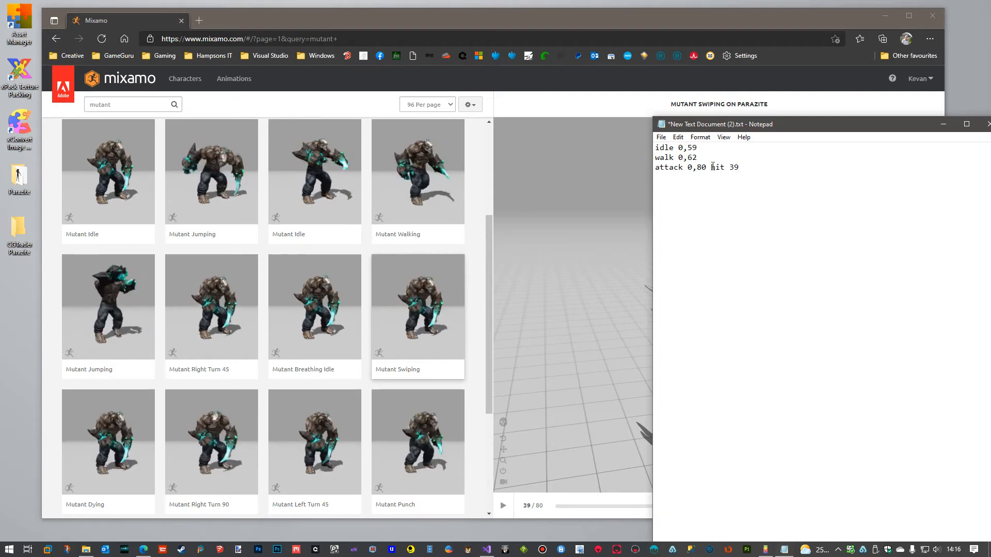
{"action": "left_click_drag", "start_coordinate": [813, 126], "coordinate": [729, 115]}
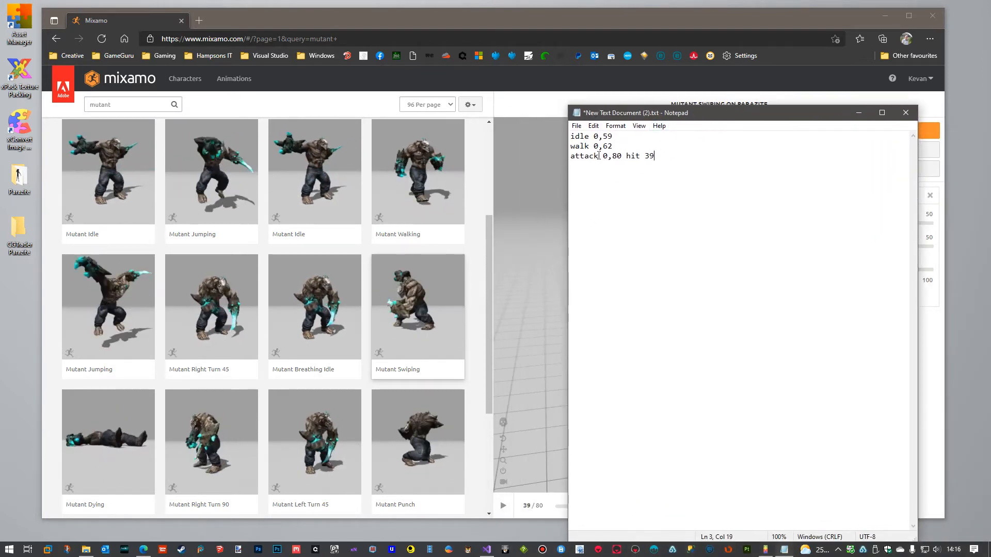
{"action": "left_click_drag", "start_coordinate": [706, 115], "coordinate": [990, 86]}
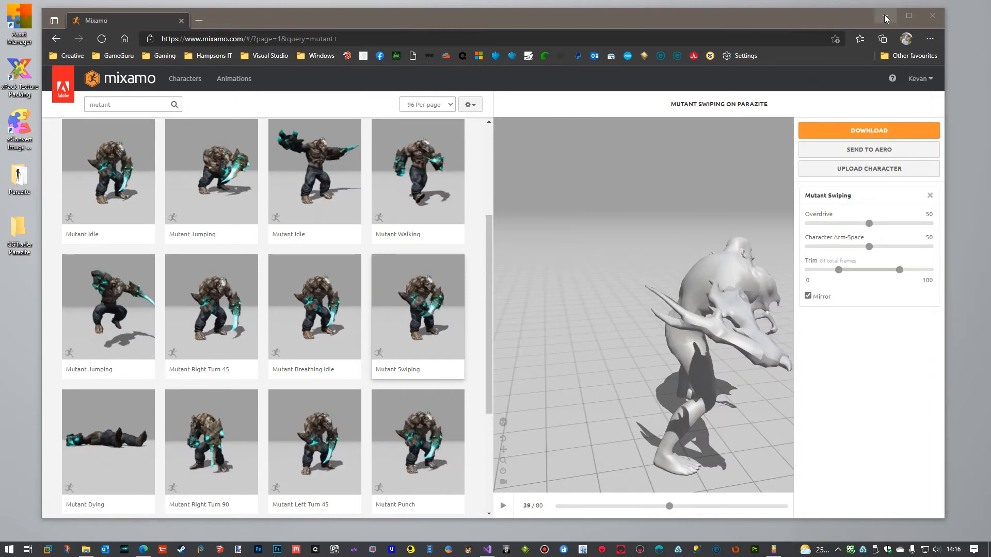
Switch to xImporter, review the frame notes and the Animations folder inside the Parazite folder, and clear both windows out of the way.
{"action": "left_click", "coordinate": [710, 84]}
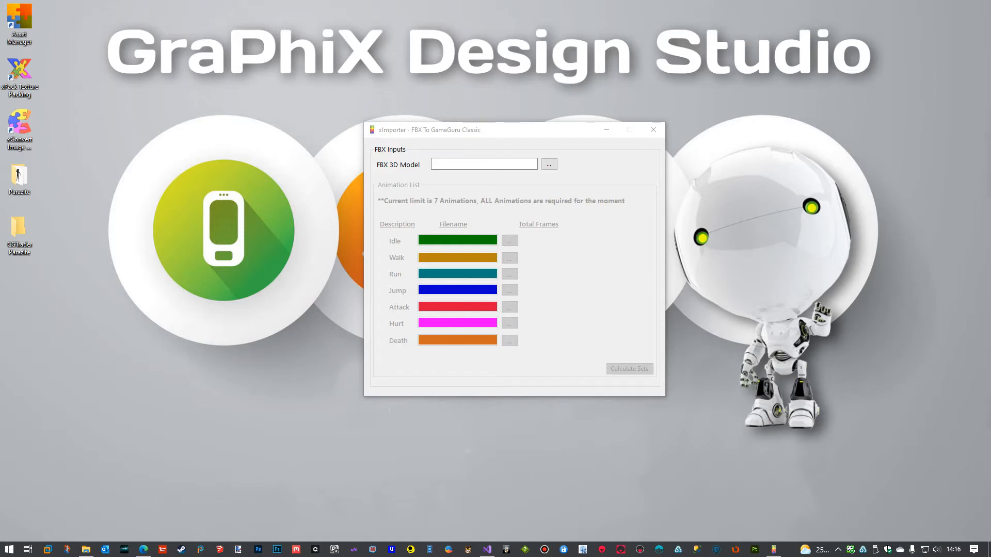
{"action": "left_click_drag", "start_coordinate": [990, 86], "coordinate": [615, 84]}
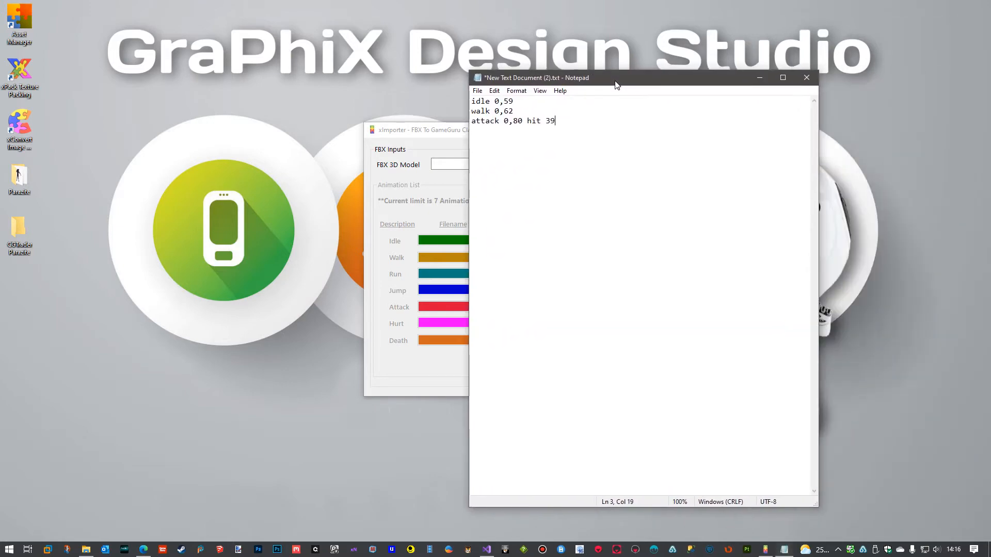
{"action": "double_click", "coordinate": [16, 178]}
{"action": "left_click", "coordinate": [426, 159]}
{"action": "double_click", "coordinate": [426, 159]}
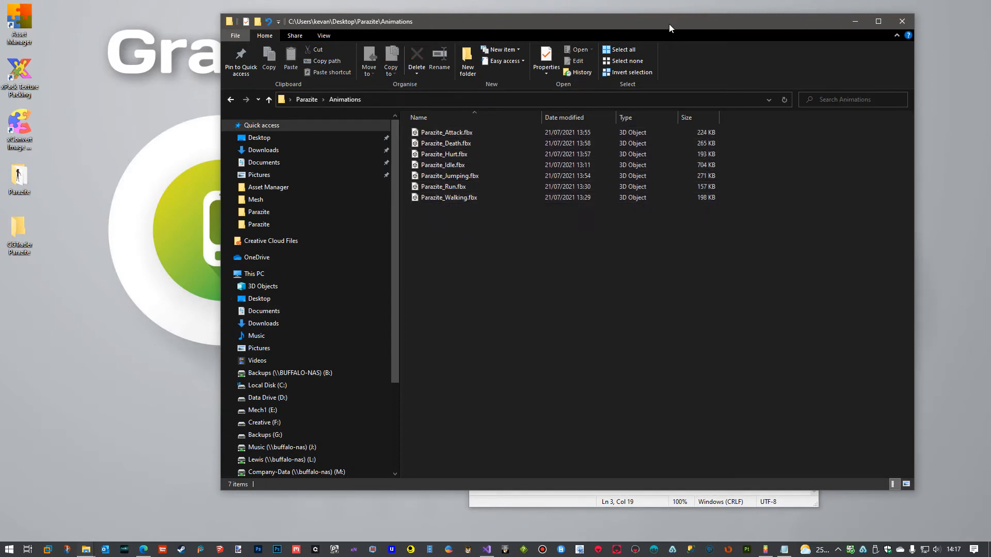
{"action": "left_click_drag", "start_coordinate": [668, 24], "coordinate": [990, 54]}
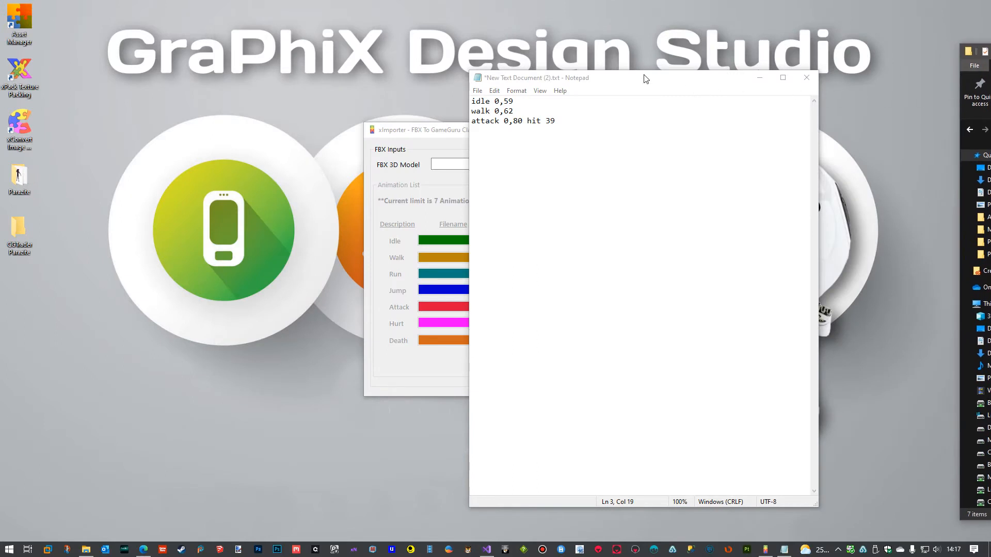
{"action": "left_click_drag", "start_coordinate": [644, 75], "coordinate": [990, 125]}
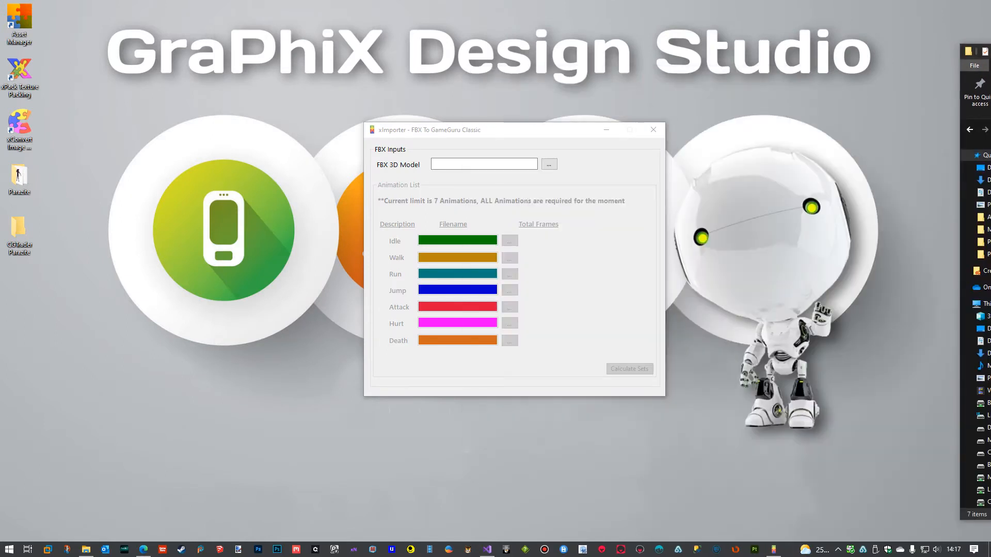
{"action": "left_click_drag", "start_coordinate": [990, 51], "coordinate": [990, 54]}
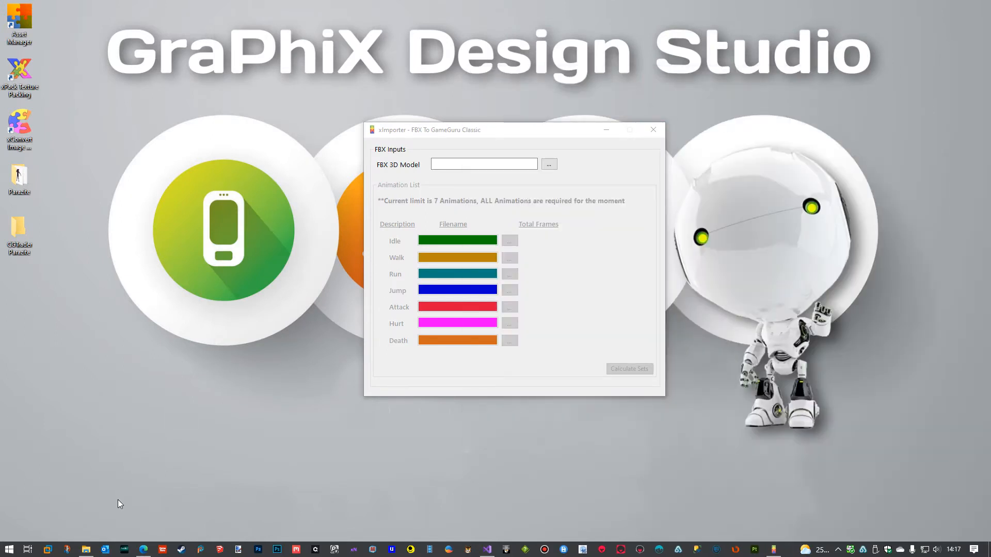
Start Game Guru, minimize it, and open the Files\entitybank\user\Parazite folder of its installation.
{"action": "left_click", "coordinate": [162, 550]}
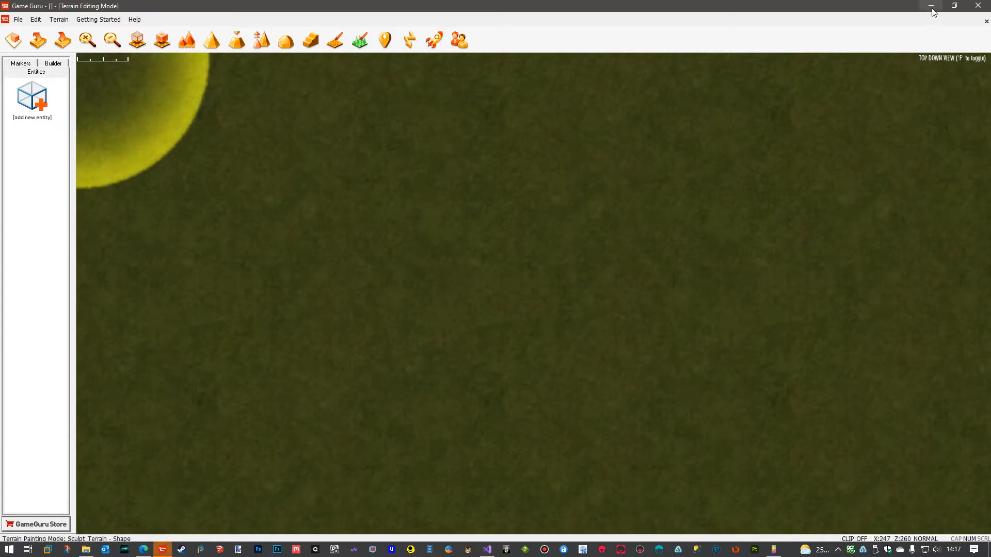
{"action": "left_click", "coordinate": [931, 6]}
{"action": "left_click_drag", "start_coordinate": [990, 52], "coordinate": [510, 17]}
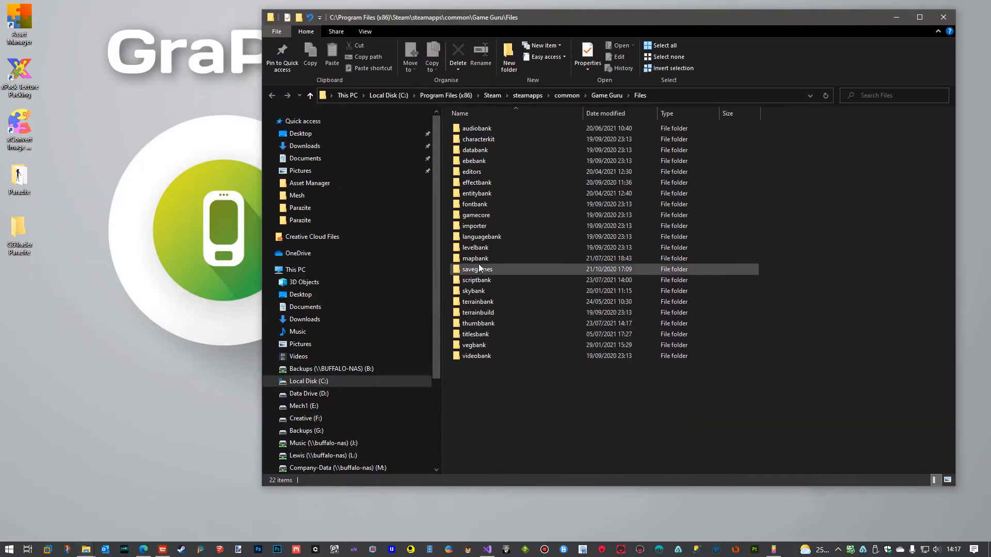
{"action": "double_click", "coordinate": [478, 194]}
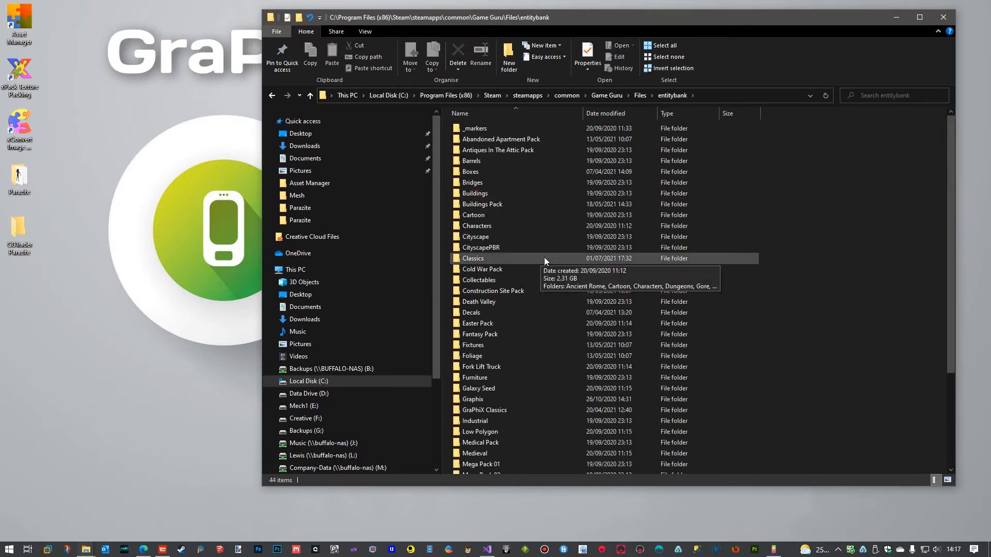
{"action": "scroll", "coordinate": [544, 257], "scroll_direction": "down", "scroll_amount": 4}
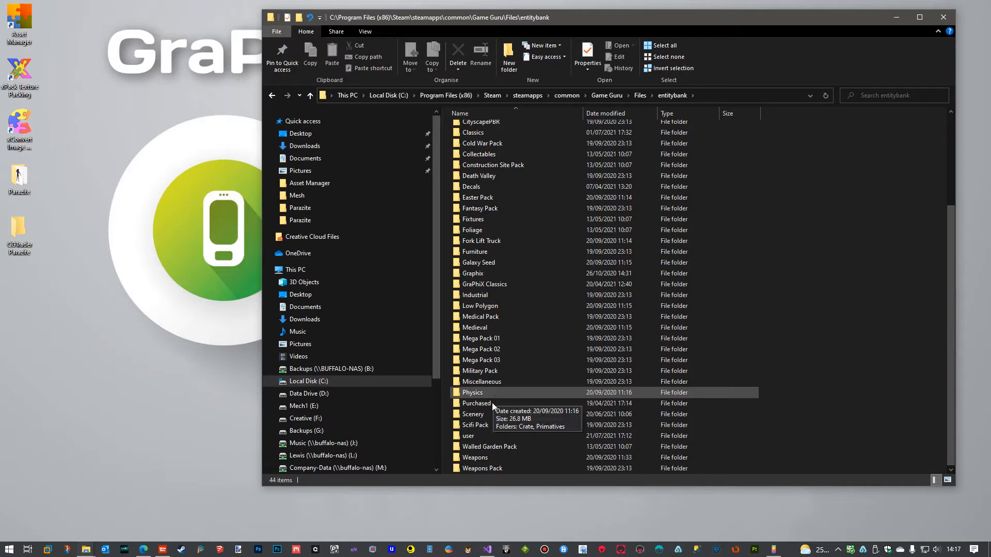
{"action": "double_click", "coordinate": [474, 435]}
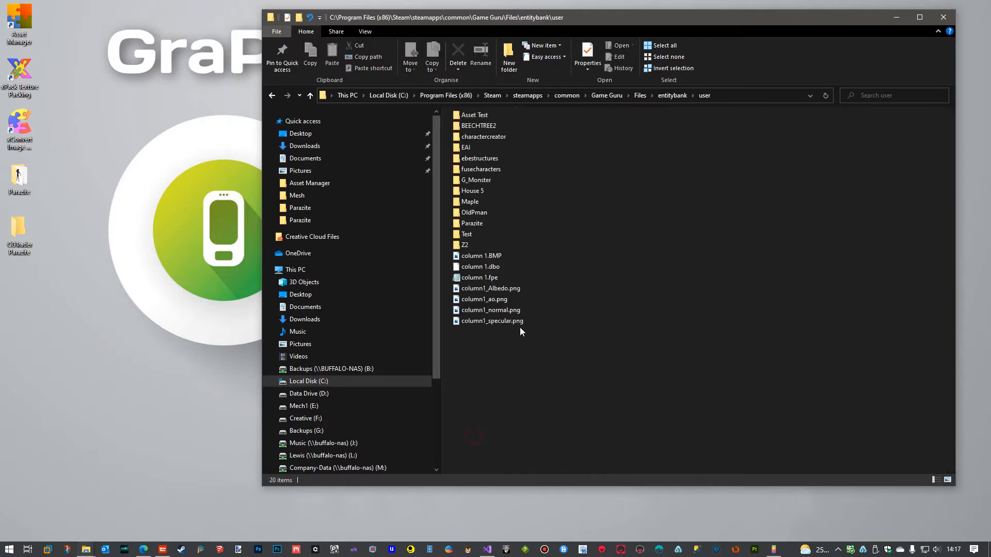
{"action": "double_click", "coordinate": [483, 223]}
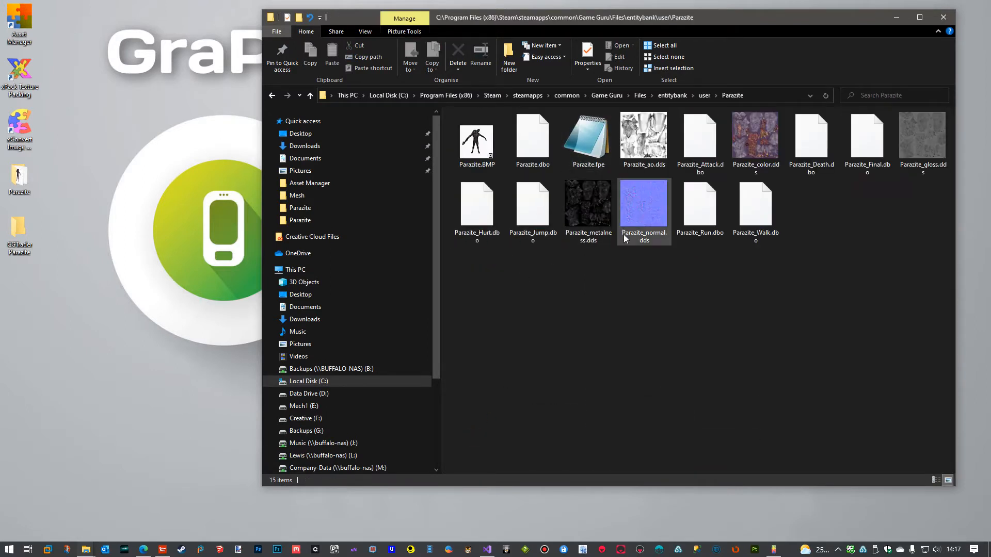
Open Parazite.fpe in Notepad, examine its texture, character and animation settings, and close the file.
{"action": "double_click", "coordinate": [591, 159]}
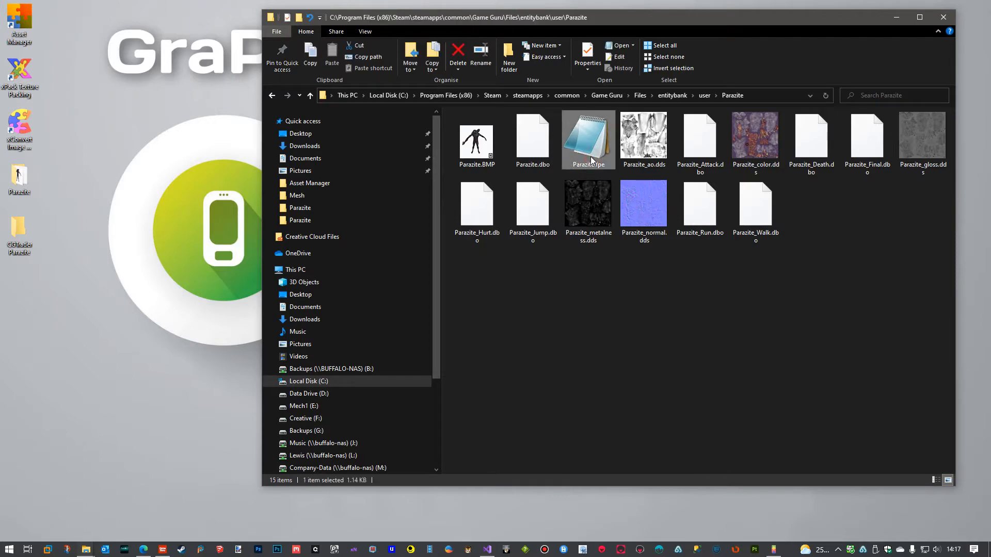
{"action": "left_click_drag", "start_coordinate": [878, 41], "coordinate": [575, 59]}
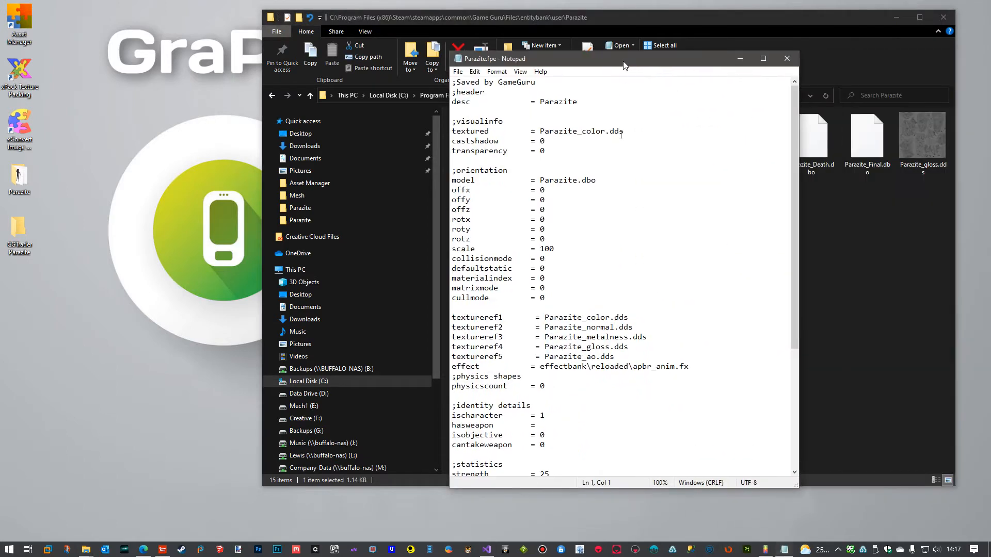
{"action": "scroll", "coordinate": [603, 314], "scroll_direction": "down", "scroll_amount": 7}
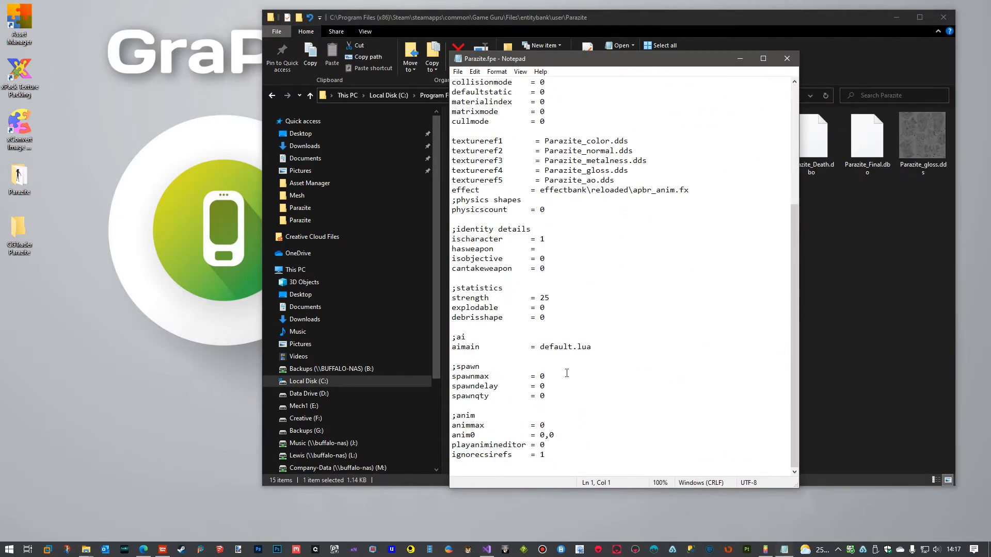
{"action": "left_click", "coordinate": [786, 61]}
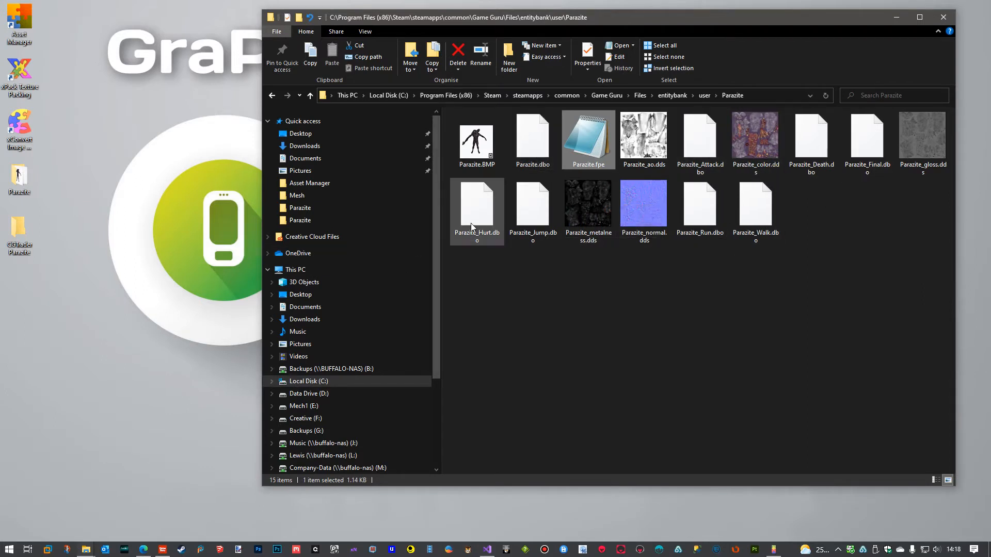
Create a desktop folder named "Parazite DBO's" and place it below the CGTrader Parazite folder.
{"action": "right_click", "coordinate": [153, 318]}
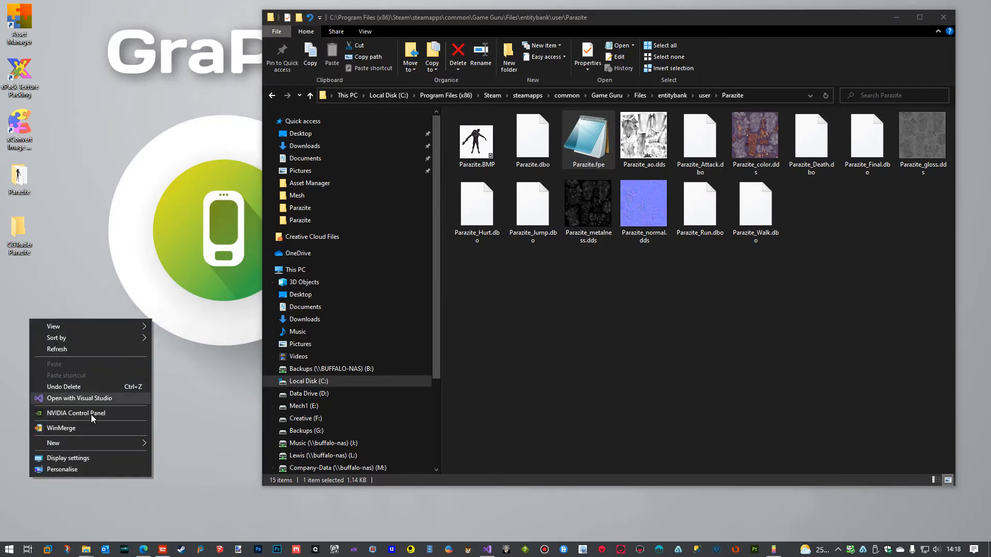
{"action": "mouse_move", "coordinate": [84, 441]}
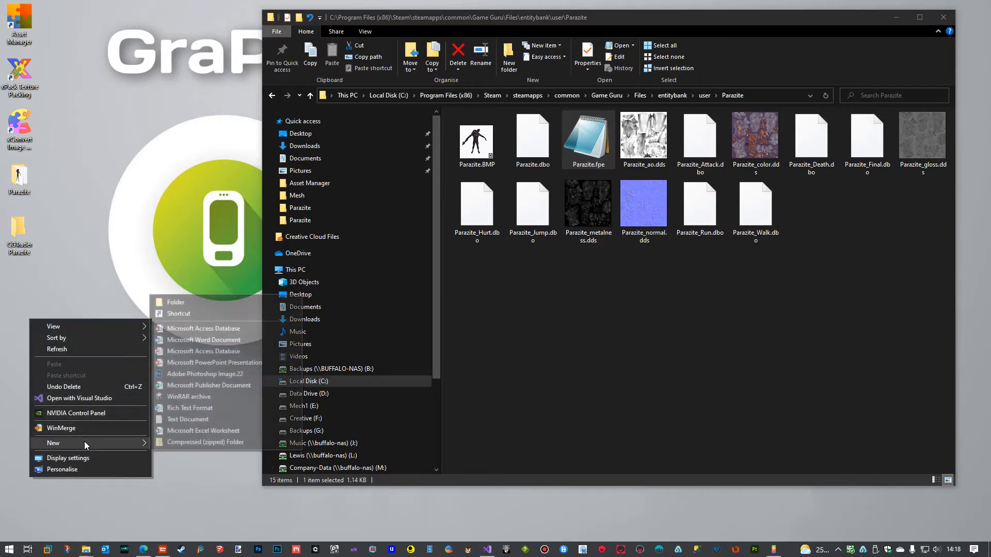
{"action": "left_click", "coordinate": [190, 302]}
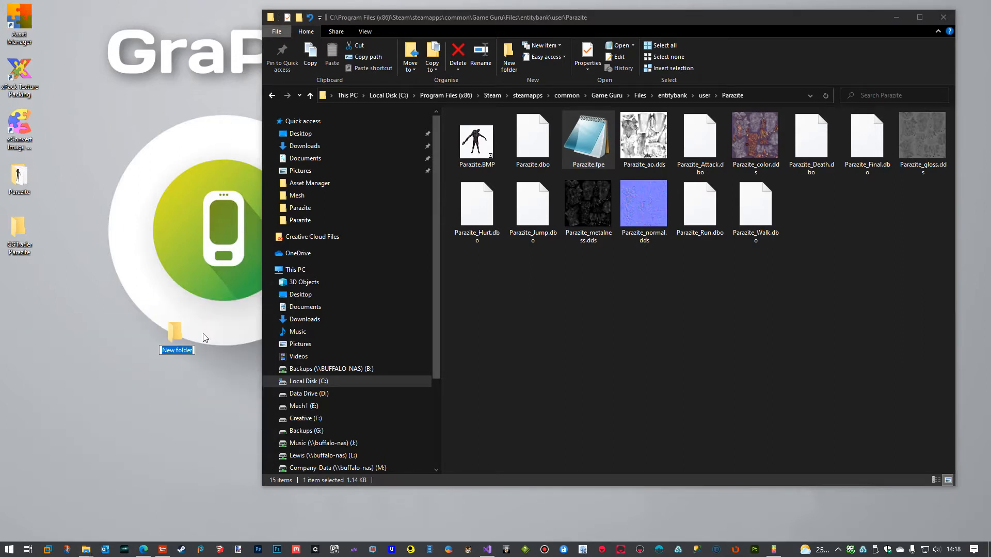
{"action": "type", "text": "Parazite DBO's"}
{"action": "left_click_drag", "start_coordinate": [174, 337], "coordinate": [22, 287]}
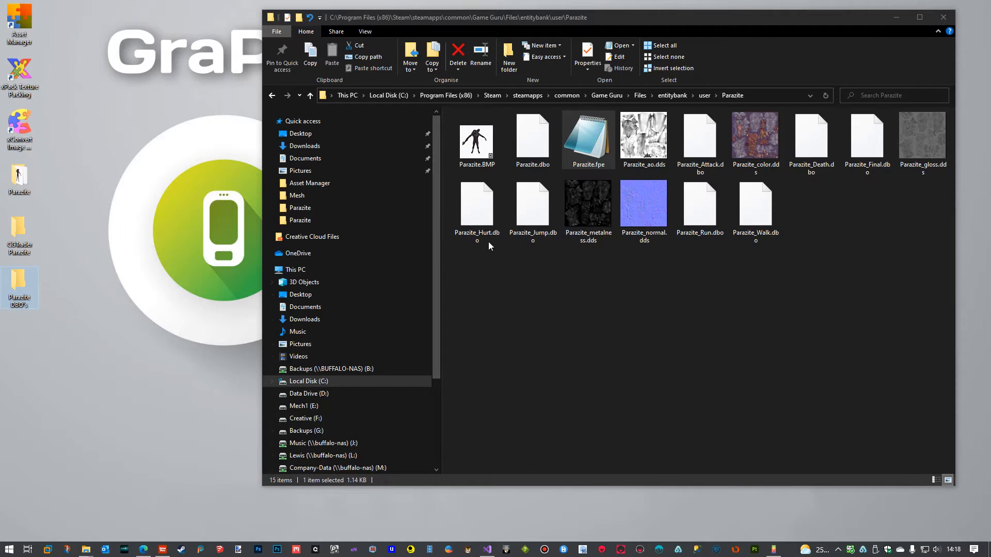
Select Parazite.dbo, check the model file name referenced in Parazite.fpe, and close the file.
{"action": "left_click", "coordinate": [530, 163]}
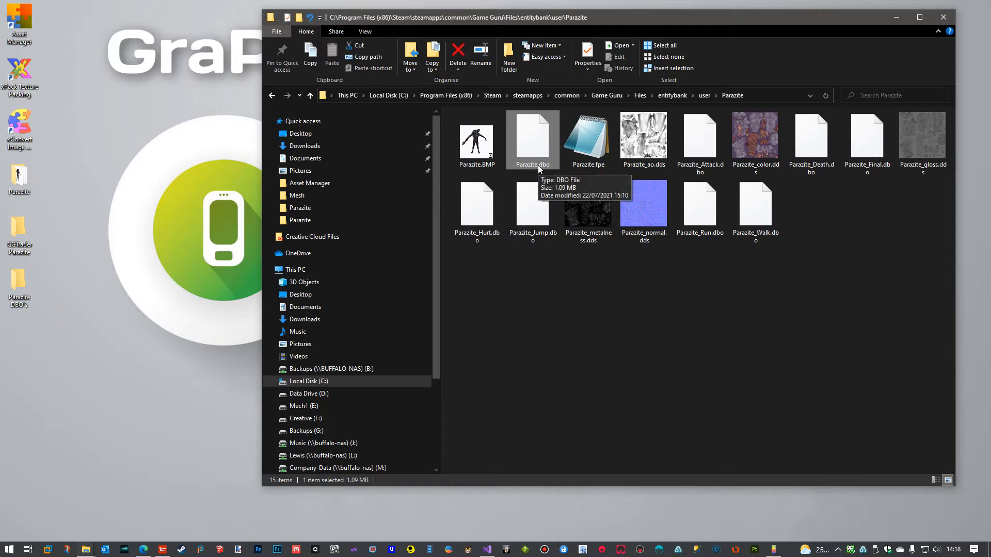
{"action": "double_click", "coordinate": [581, 147]}
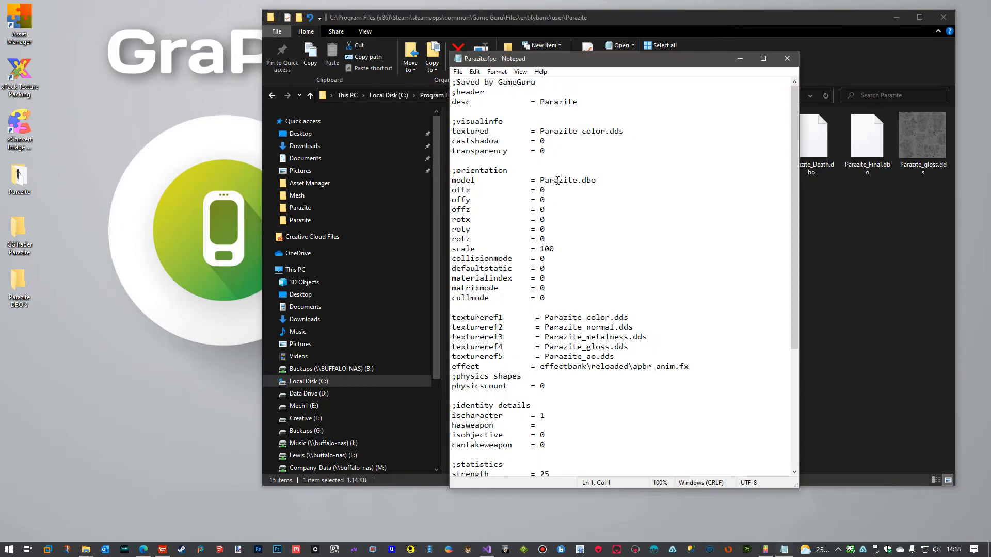
{"action": "left_click", "coordinate": [787, 58]}
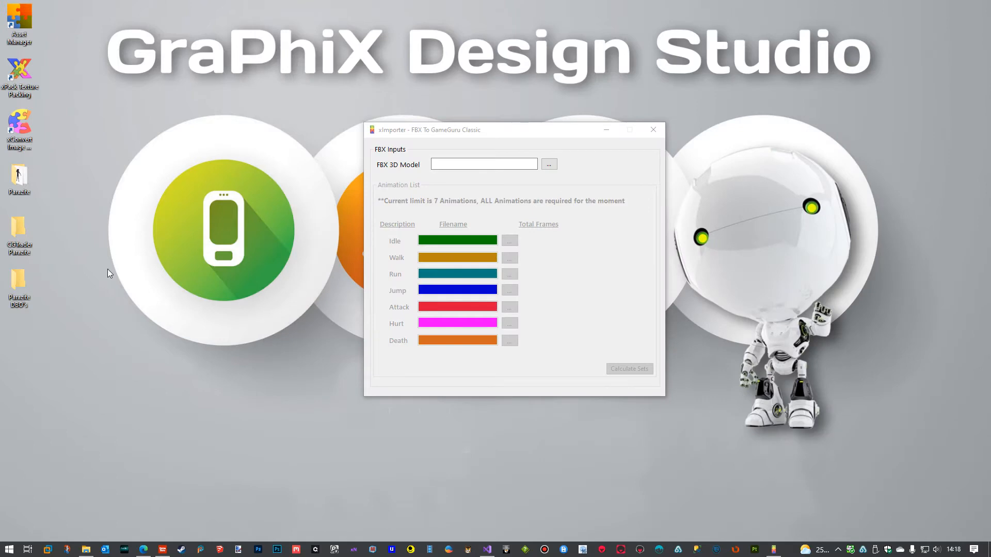
Switch to Game Guru and import Parazite.fbx from the desktop Parazite folder as a new entity.
{"action": "left_click", "coordinate": [163, 549]}
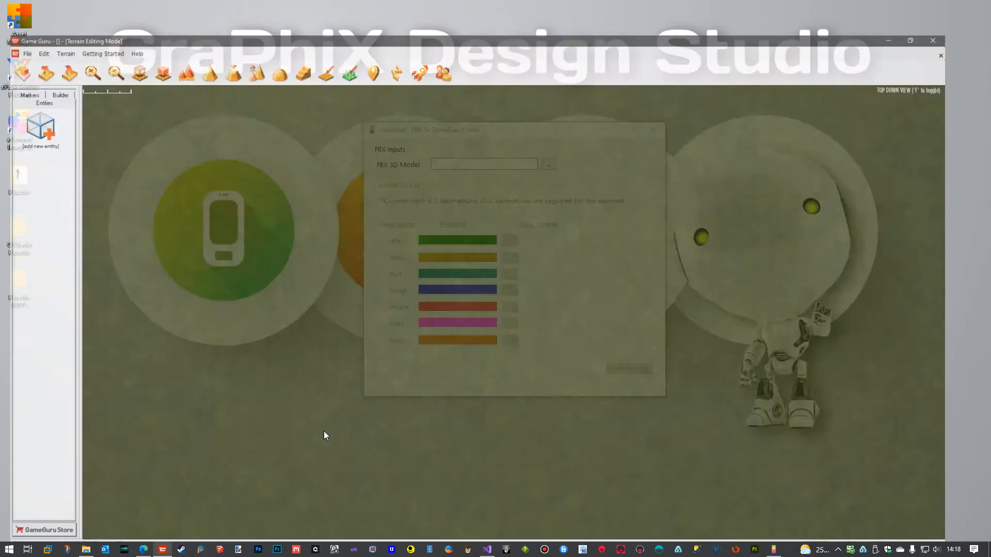
{"action": "left_click", "coordinate": [18, 19]}
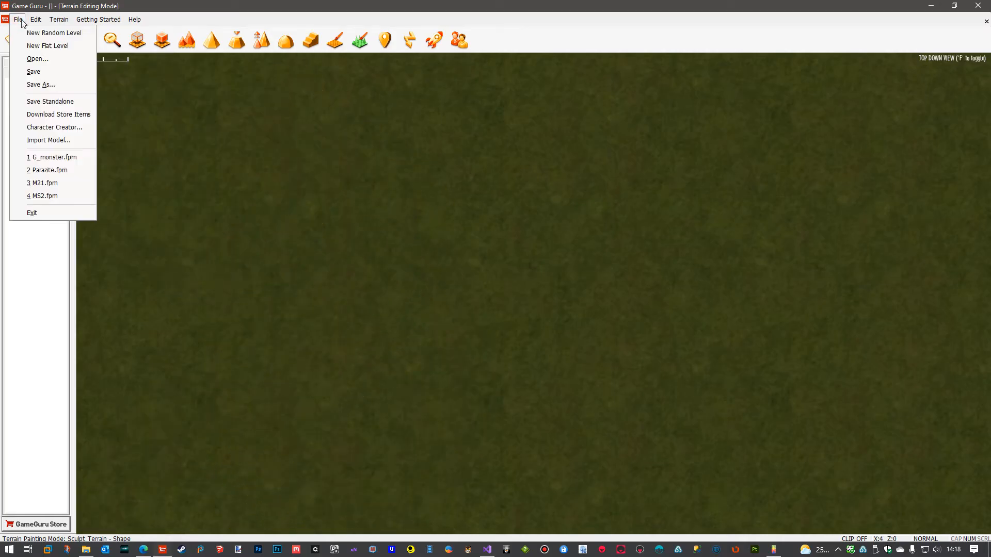
{"action": "left_click", "coordinate": [50, 141]}
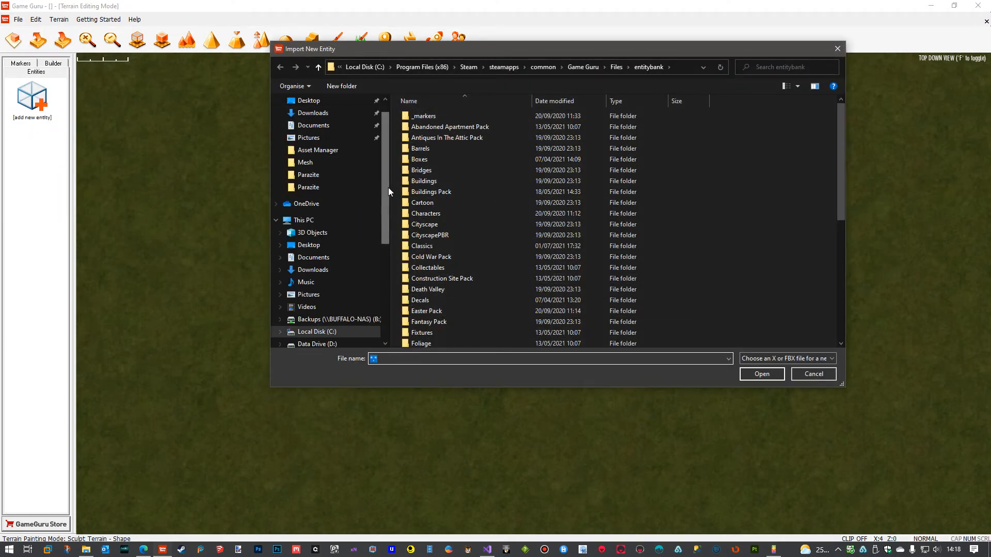
{"action": "left_click", "coordinate": [311, 245]}
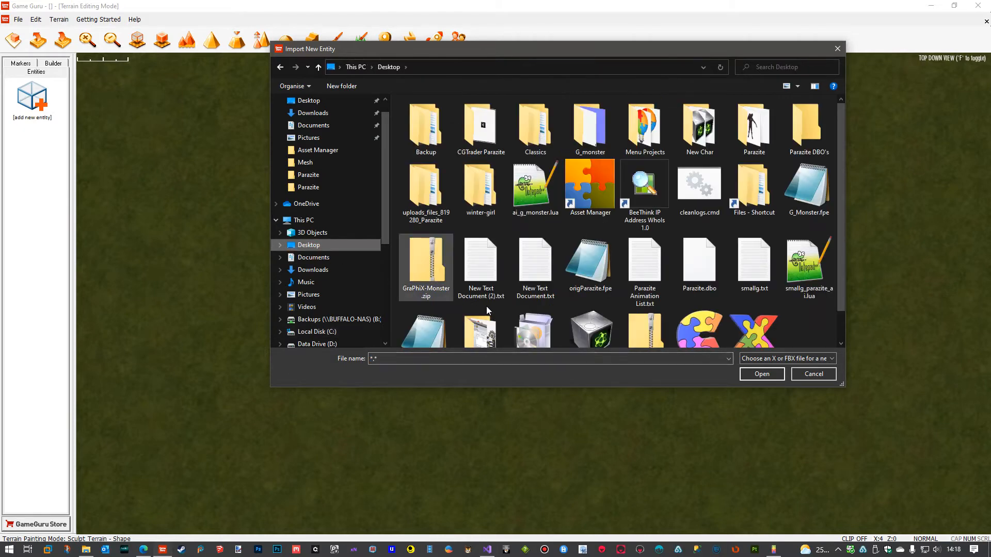
{"action": "double_click", "coordinate": [747, 143]}
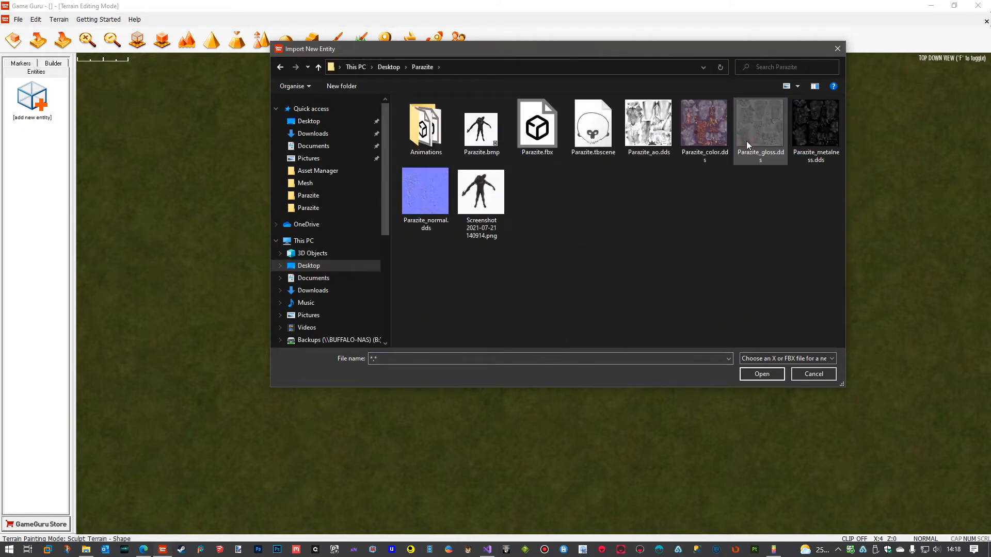
{"action": "left_click", "coordinate": [536, 132]}
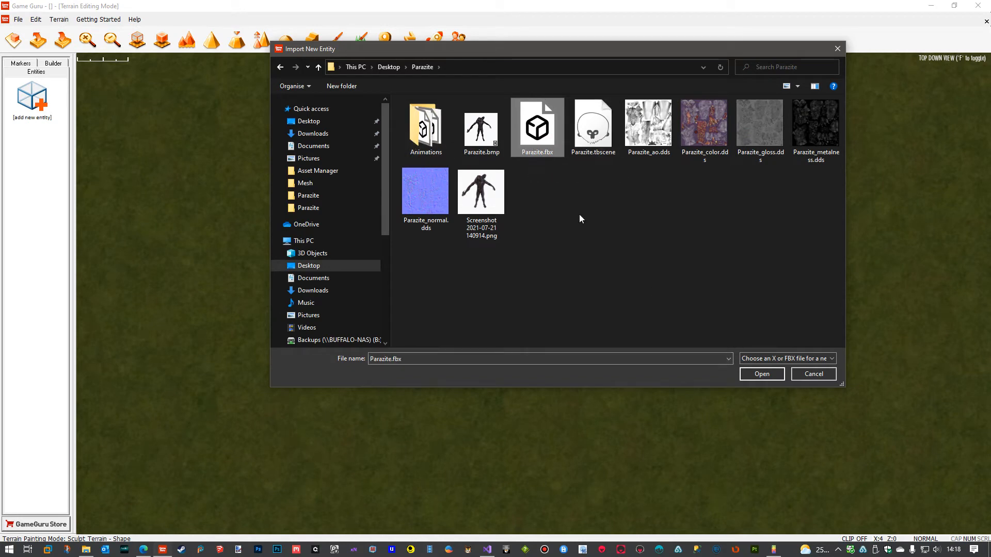
{"action": "left_click", "coordinate": [761, 374]}
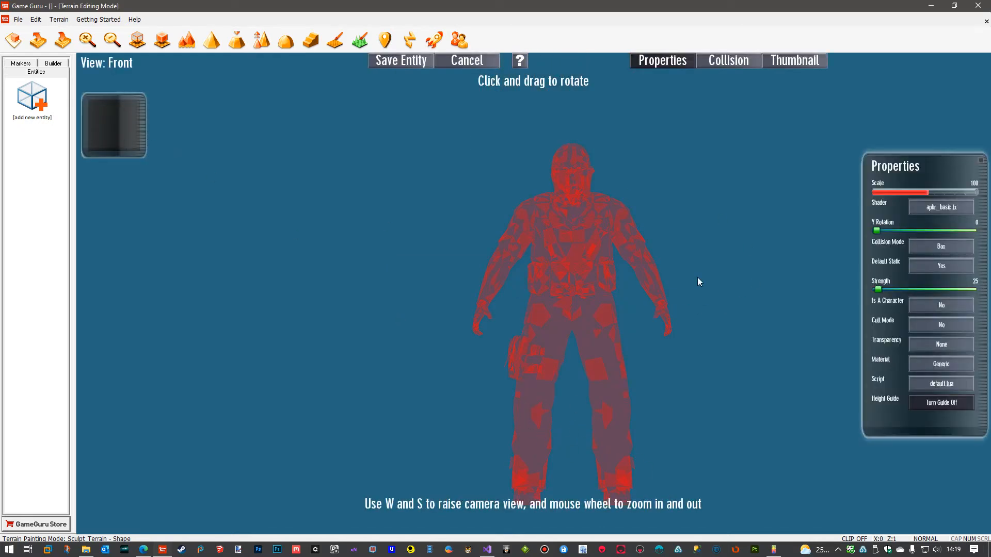
Load the DDS texture Parazite_color.dds from the desktop Parazite folder as the model's color texture.
{"action": "left_click", "coordinate": [122, 131]}
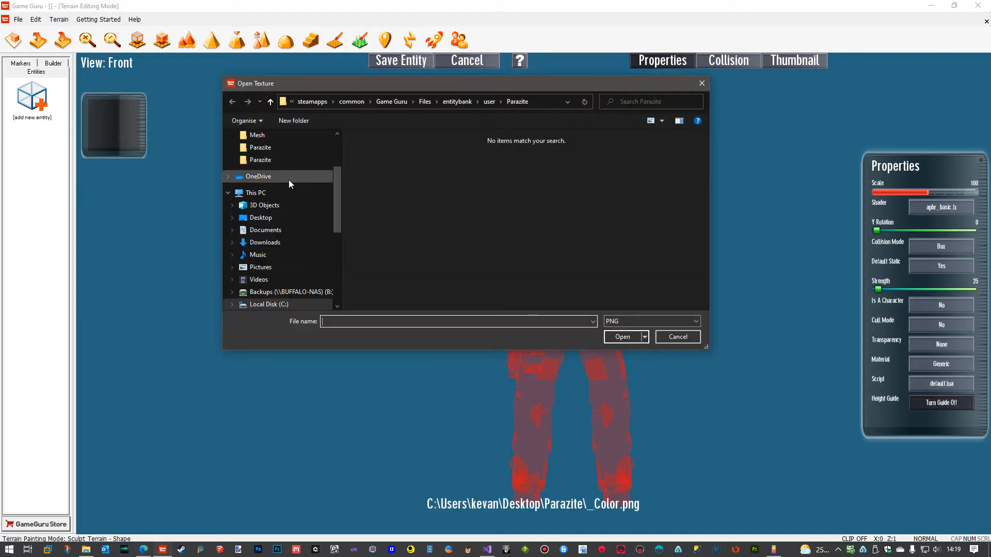
{"action": "left_click", "coordinate": [262, 219]}
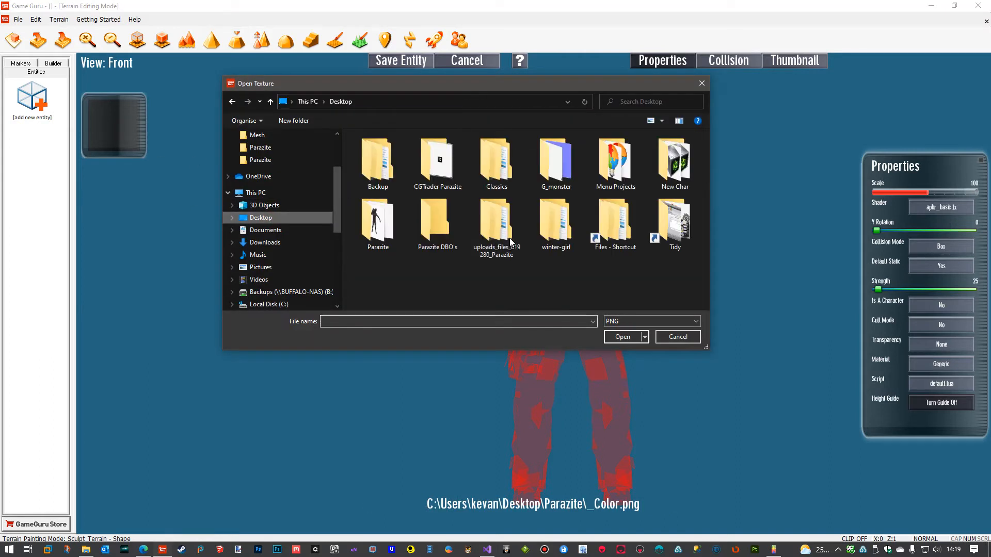
{"action": "double_click", "coordinate": [378, 221]}
{"action": "left_click", "coordinate": [652, 324]}
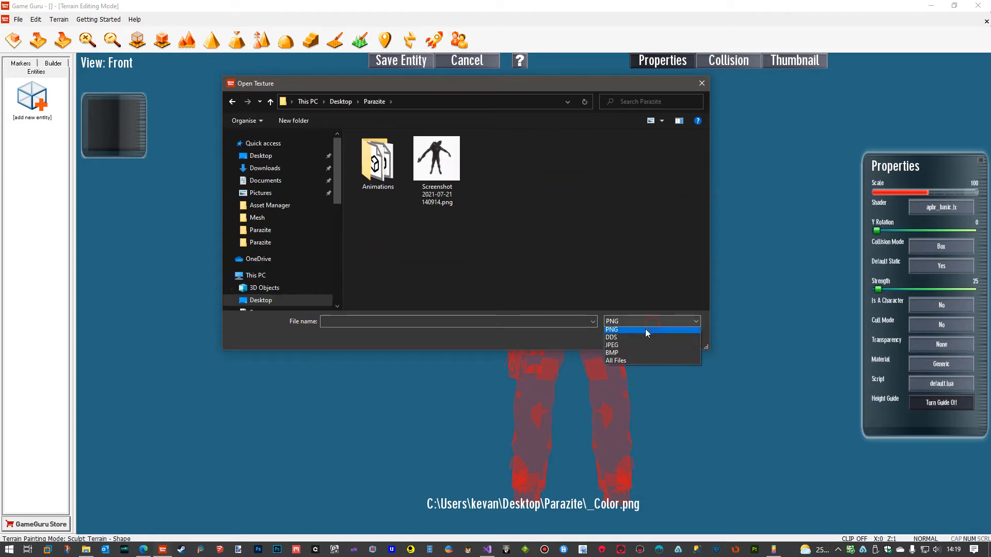
{"action": "left_click", "coordinate": [633, 339]}
{"action": "left_click", "coordinate": [499, 162]}
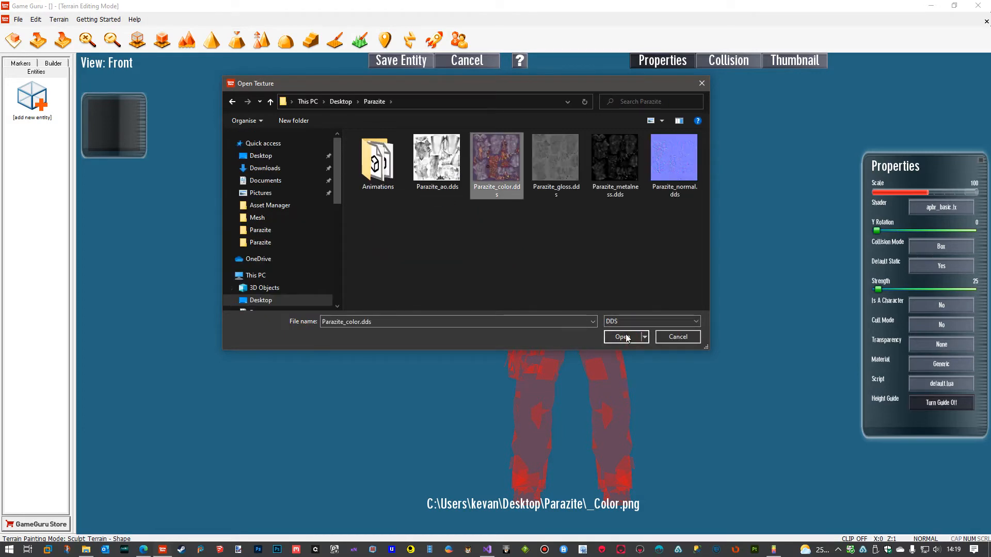
{"action": "left_click", "coordinate": [624, 336]}
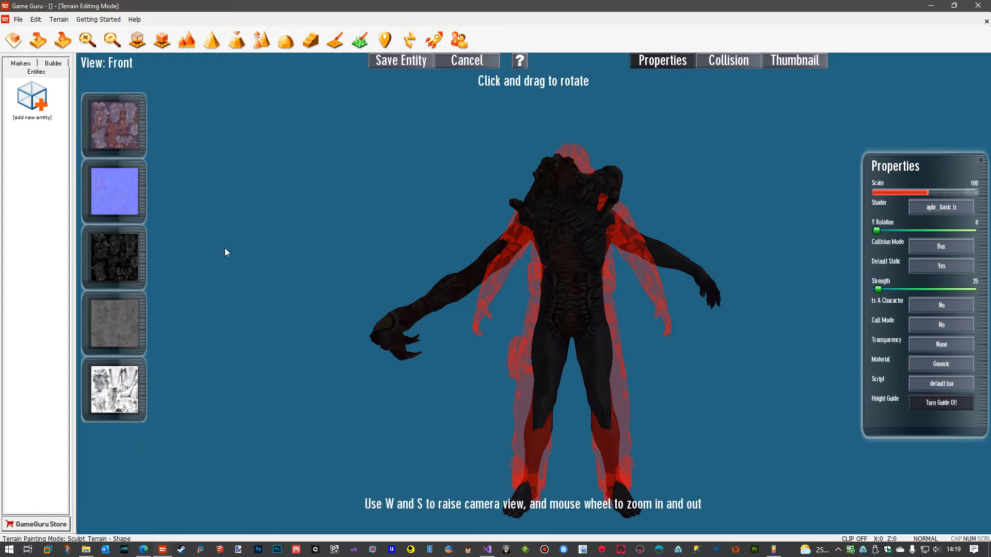
Set the entity's shader to apbr_anim.fx, Default Static to No, and Is A Character to Yes.
{"action": "left_click", "coordinate": [929, 208]}
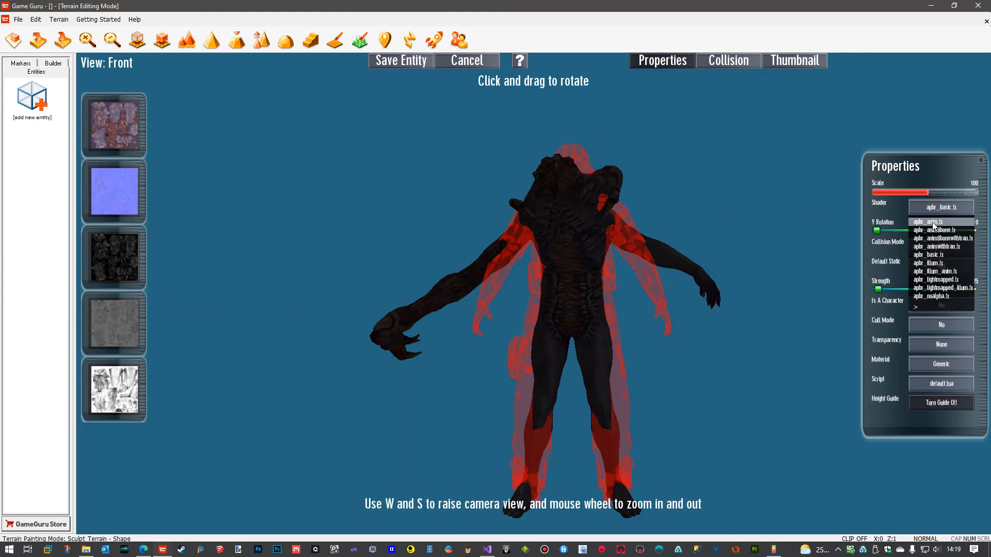
{"action": "left_click", "coordinate": [932, 223]}
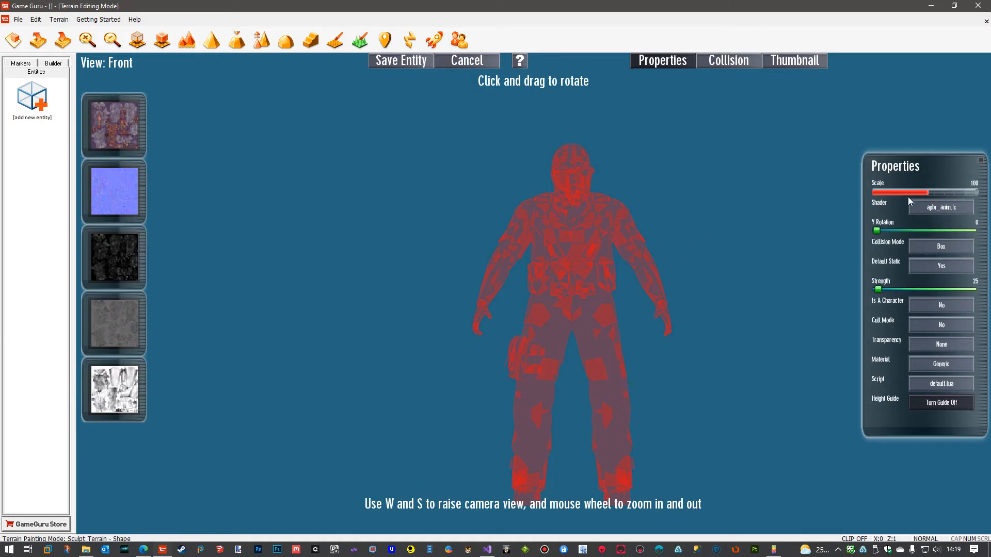
{"action": "left_click", "coordinate": [938, 266]}
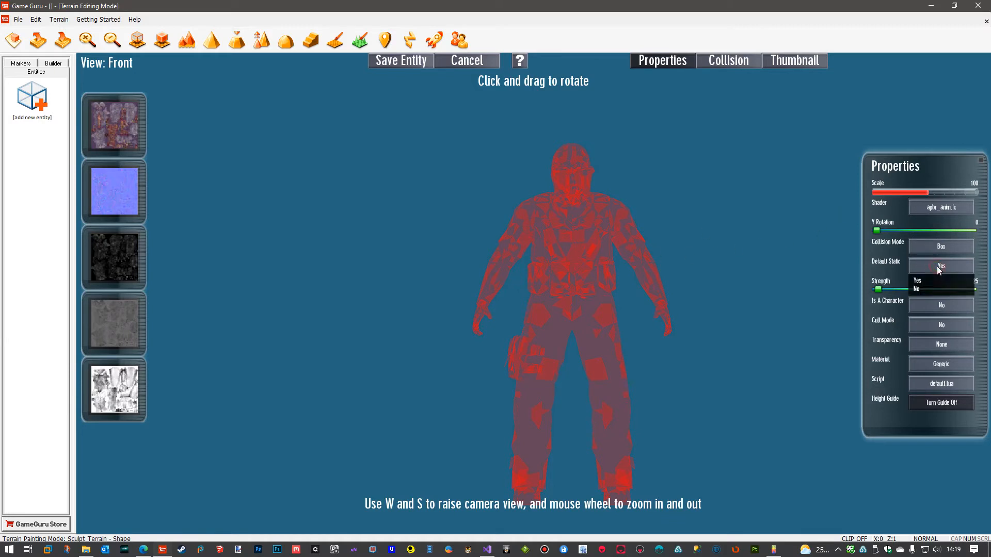
{"action": "left_click", "coordinate": [928, 292]}
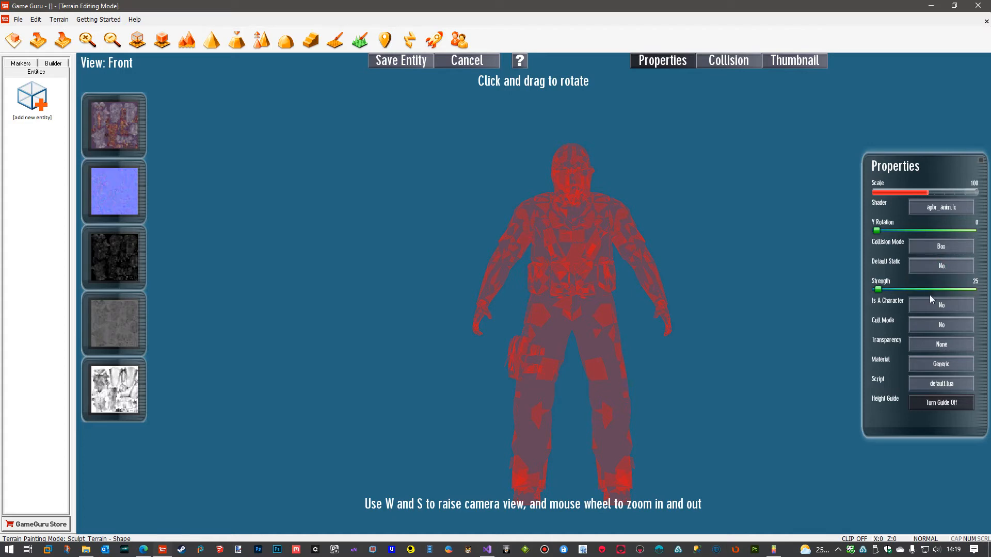
{"action": "left_click", "coordinate": [940, 307]}
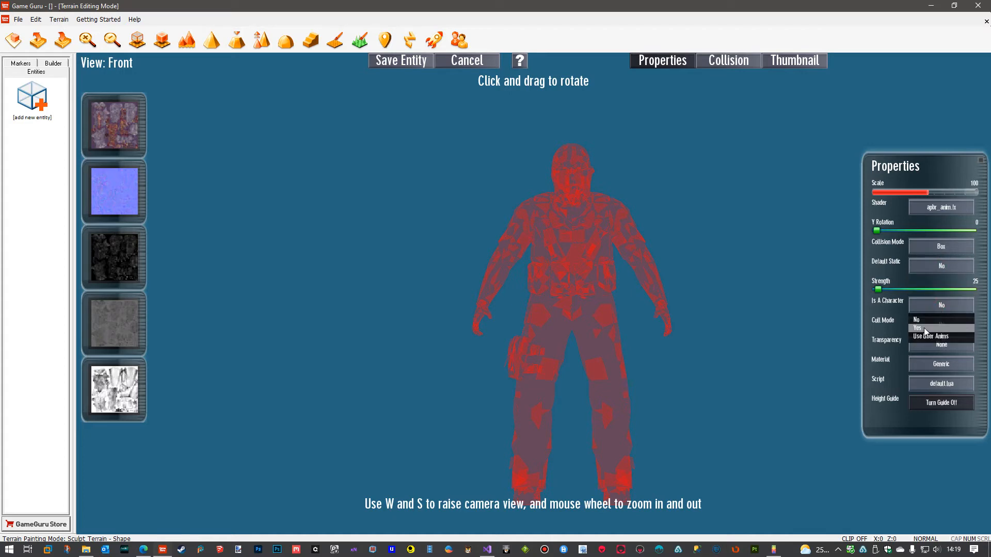
{"action": "left_click", "coordinate": [927, 328]}
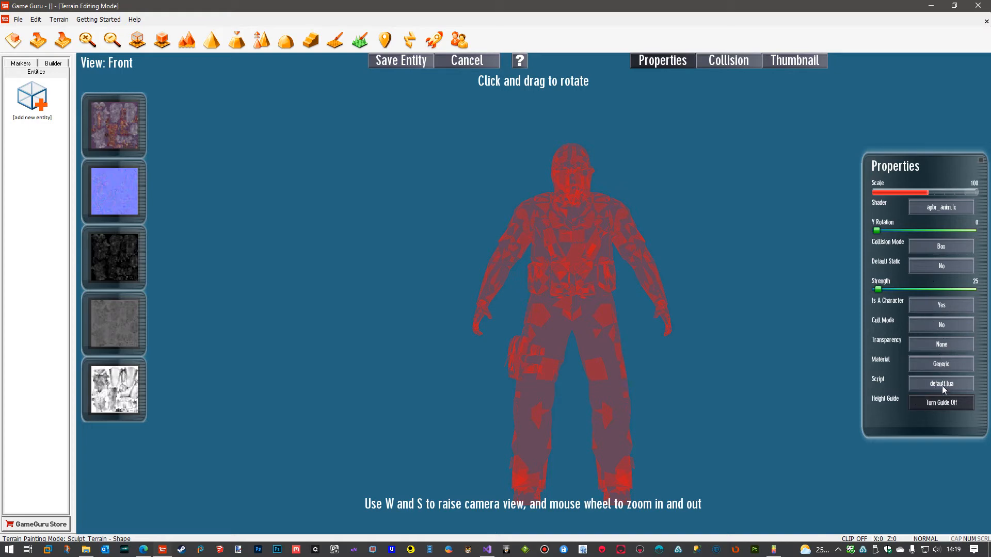
Save the entity as Parazite.dbo in Game Guru's Files\entitybank\user\Parazite folder, using the existing file's name.
{"action": "left_click", "coordinate": [395, 63]}
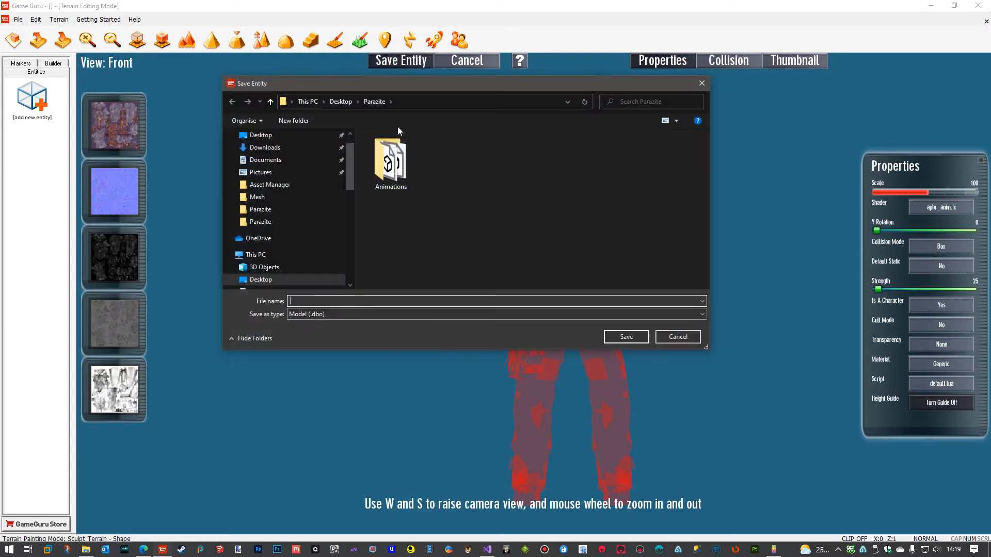
{"action": "left_click_drag", "start_coordinate": [351, 165], "coordinate": [349, 144]}
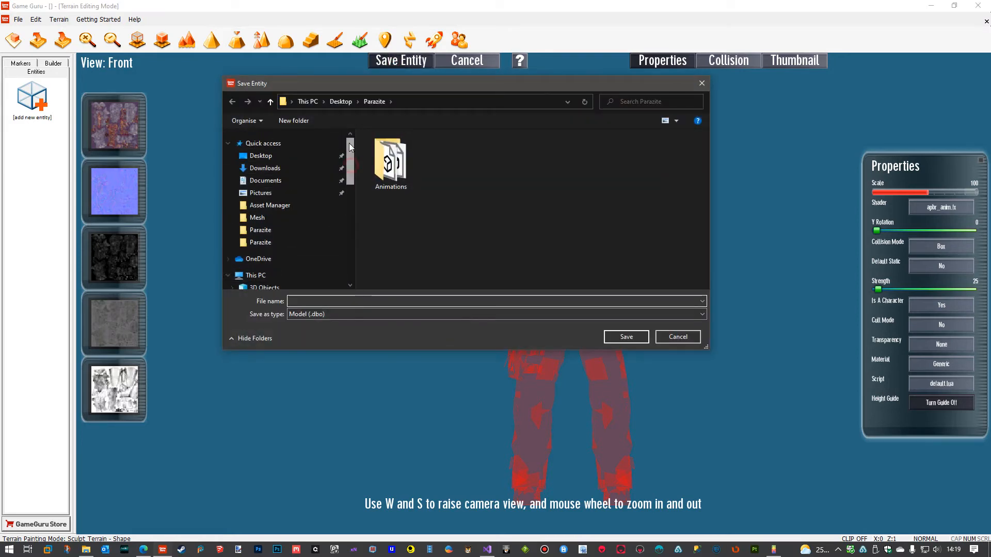
{"action": "left_click", "coordinate": [261, 156]}
{"action": "double_click", "coordinate": [614, 222]}
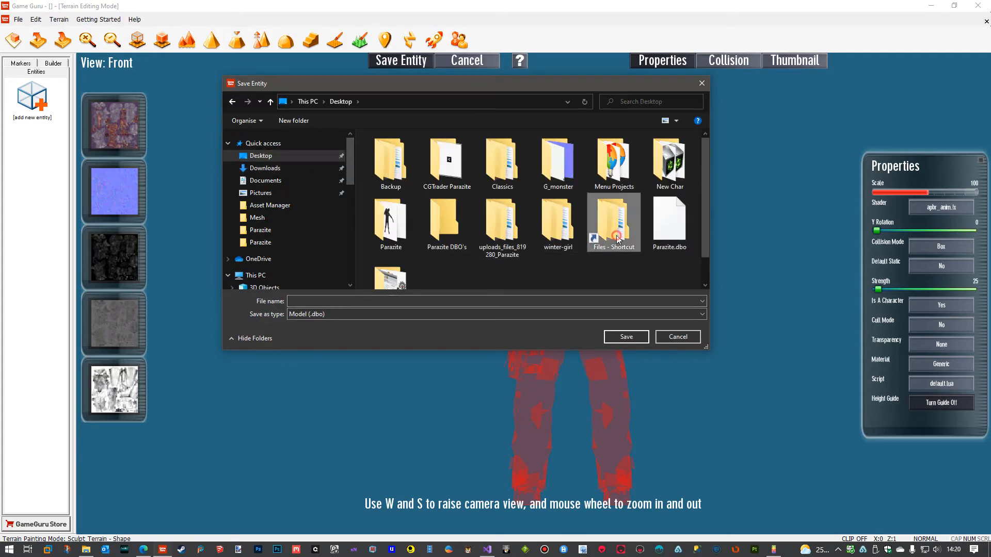
{"action": "scroll", "coordinate": [454, 214], "scroll_direction": "down", "scroll_amount": 3}
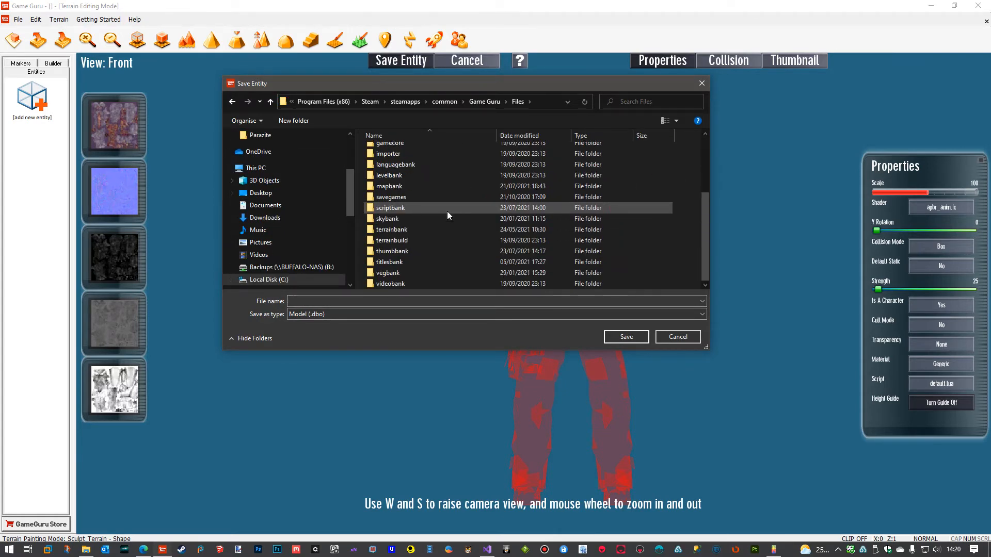
{"action": "scroll", "coordinate": [447, 213], "scroll_direction": "up", "scroll_amount": 3}
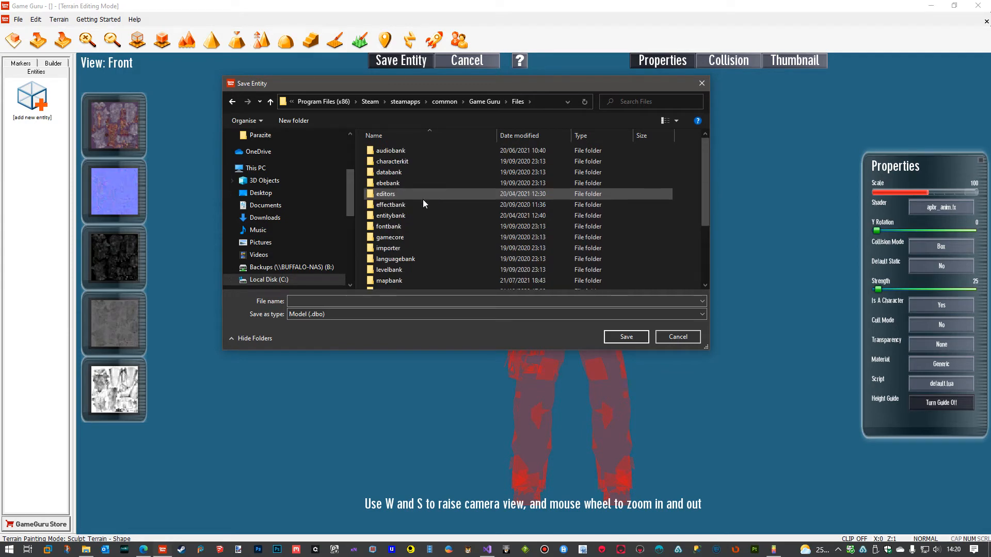
{"action": "double_click", "coordinate": [403, 215]}
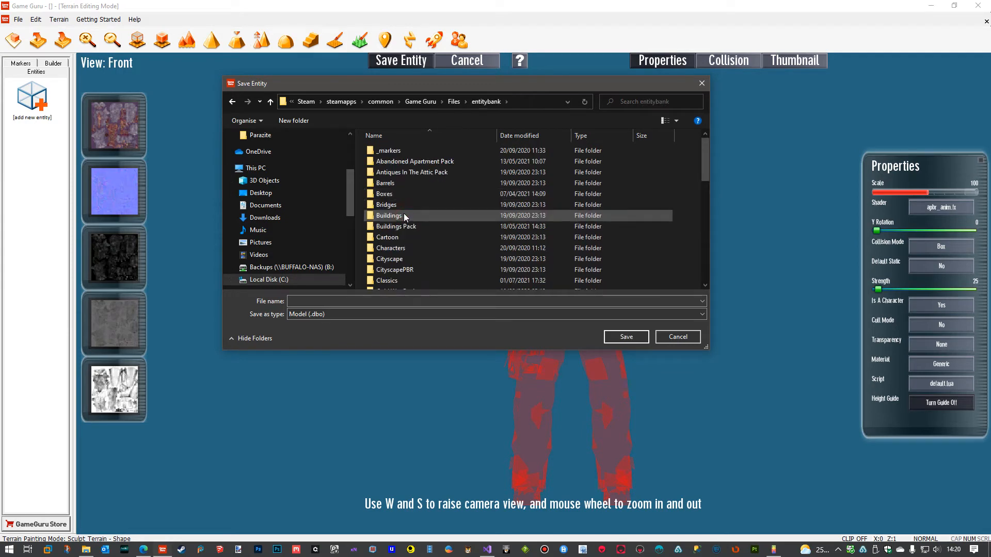
{"action": "scroll", "coordinate": [410, 206], "scroll_direction": "down", "scroll_amount": 3}
{"action": "scroll", "coordinate": [410, 206], "scroll_direction": "down", "scroll_amount": 6}
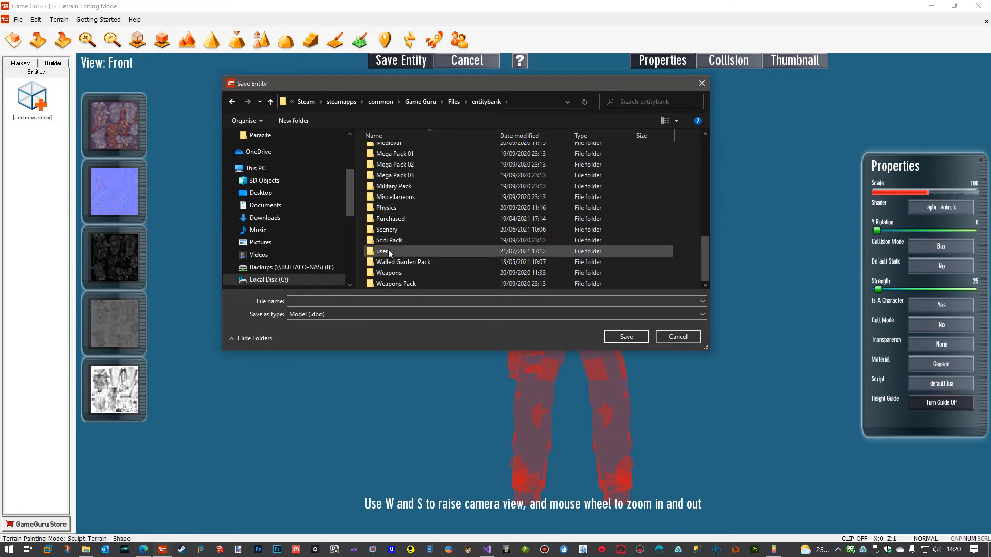
{"action": "double_click", "coordinate": [388, 250]}
{"action": "scroll", "coordinate": [429, 205], "scroll_direction": "down", "scroll_amount": 2}
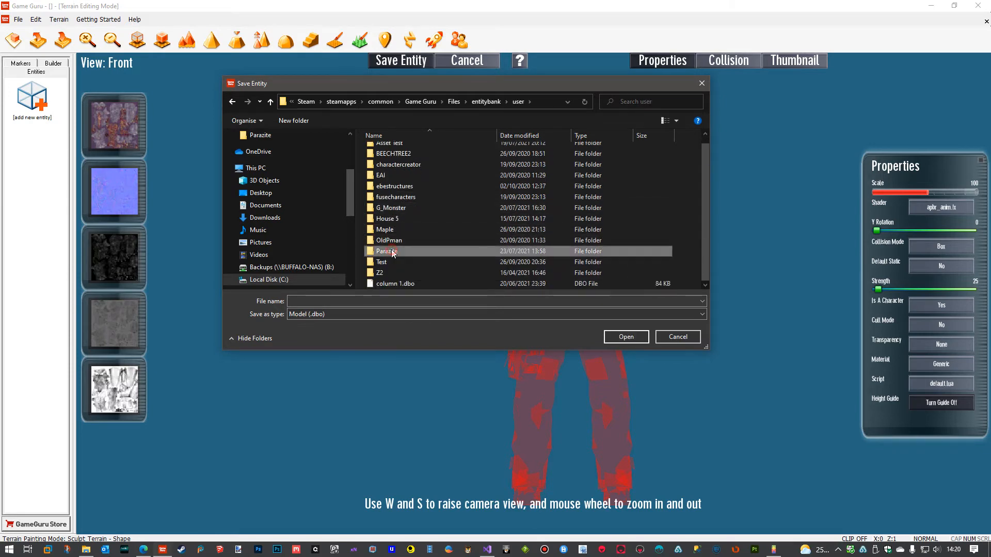
{"action": "double_click", "coordinate": [413, 255]}
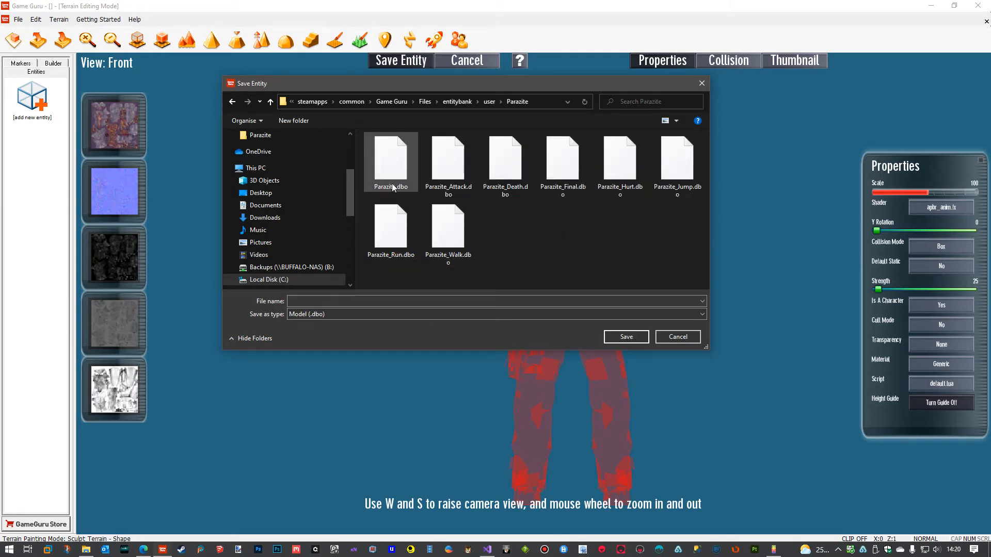
{"action": "left_click", "coordinate": [391, 170]}
{"action": "left_click", "coordinate": [623, 336]}
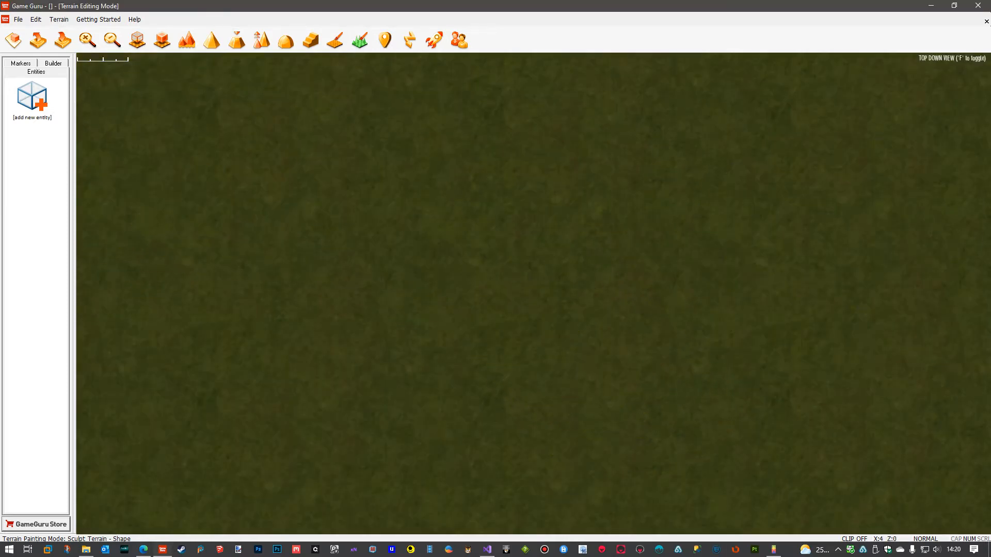
Open Parazite.fpe from the entitybank\user\Parazite folder in Notepad and set its strength to 200.
{"action": "left_click_drag", "start_coordinate": [990, 59], "coordinate": [607, 34]}
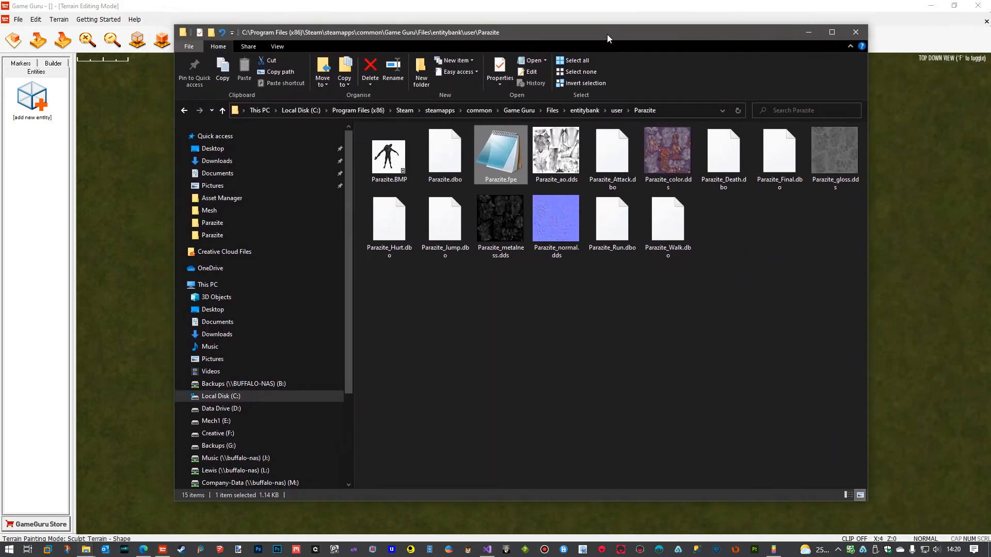
{"action": "left_click", "coordinate": [570, 339]}
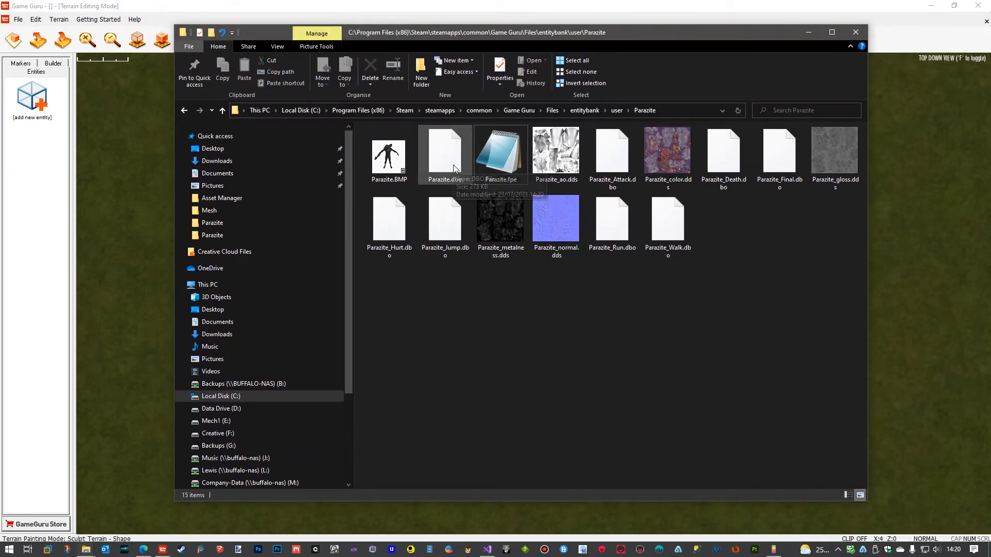
{"action": "double_click", "coordinate": [498, 155]}
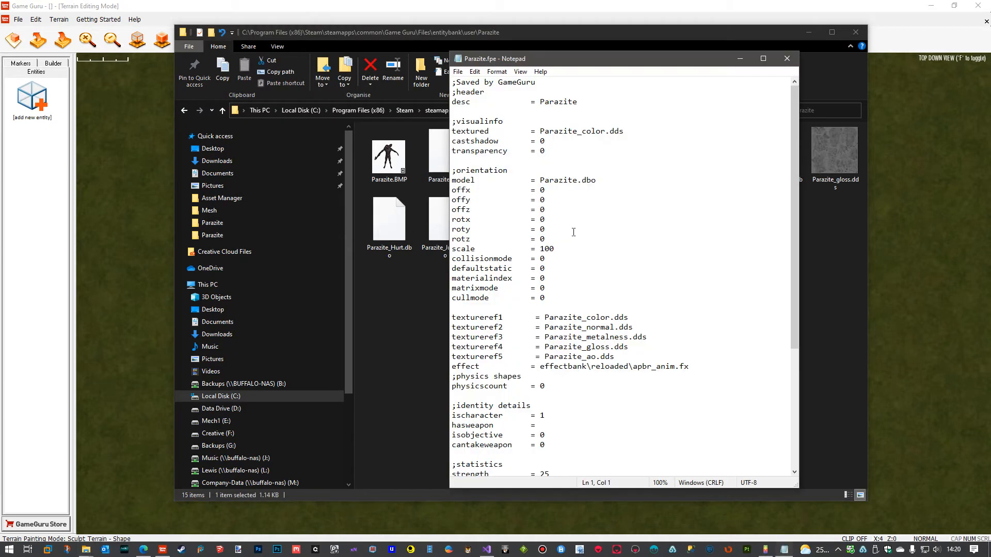
{"action": "scroll", "coordinate": [604, 157], "scroll_direction": "down", "scroll_amount": 6}
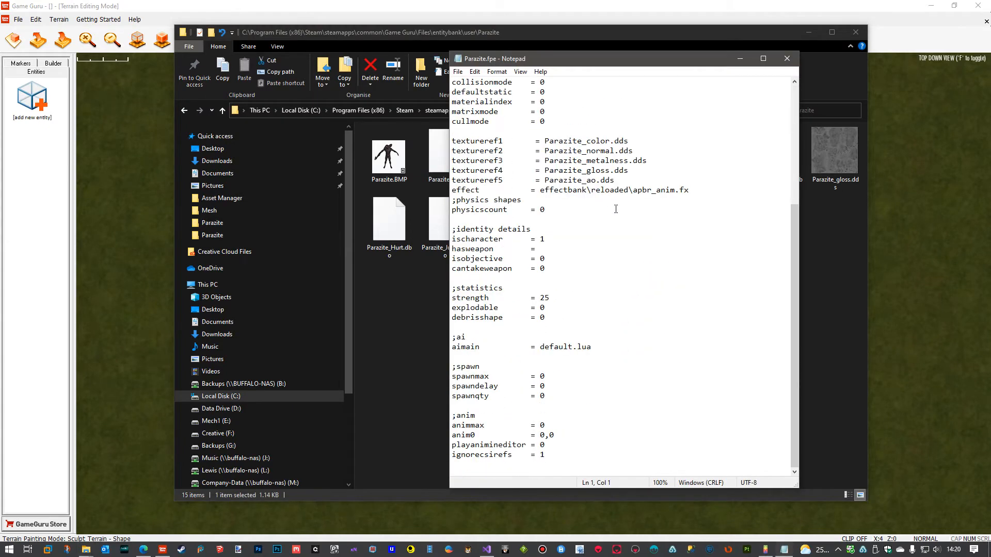
{"action": "scroll", "coordinate": [627, 225], "scroll_direction": "up", "scroll_amount": 6}
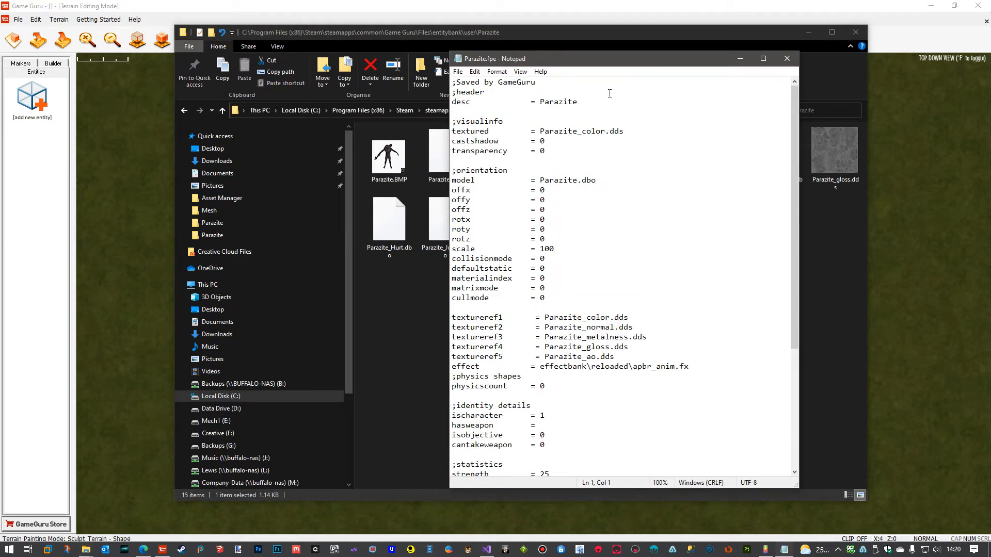
{"action": "scroll", "coordinate": [555, 150], "scroll_direction": "down", "scroll_amount": 6}
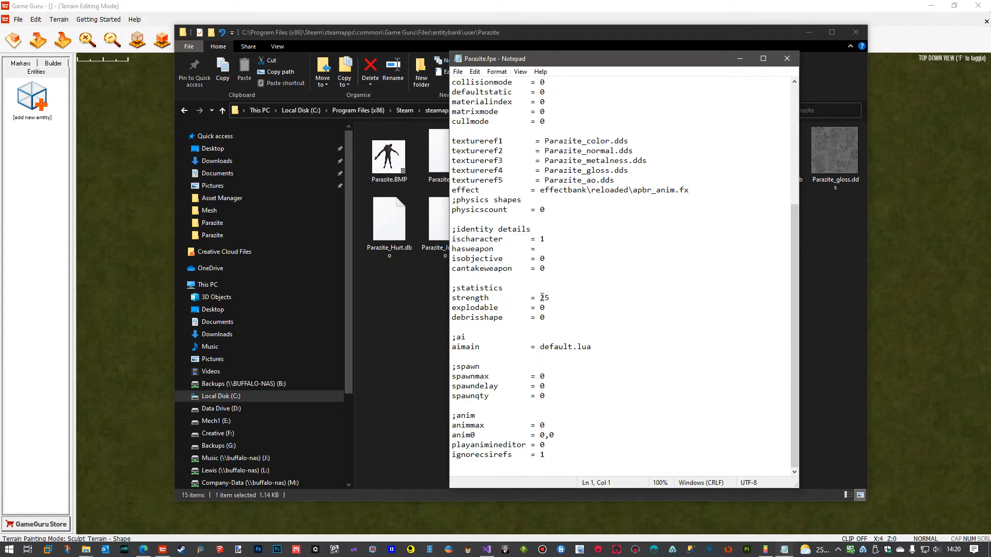
{"action": "double_click", "coordinate": [545, 297]}
{"action": "type", "text": "200"}
Set collisionmode to 21 in Parazite.fpe, save and close the file, and move the folder window away from Game Guru.
{"action": "scroll", "coordinate": [613, 320], "scroll_direction": "up", "scroll_amount": 3}
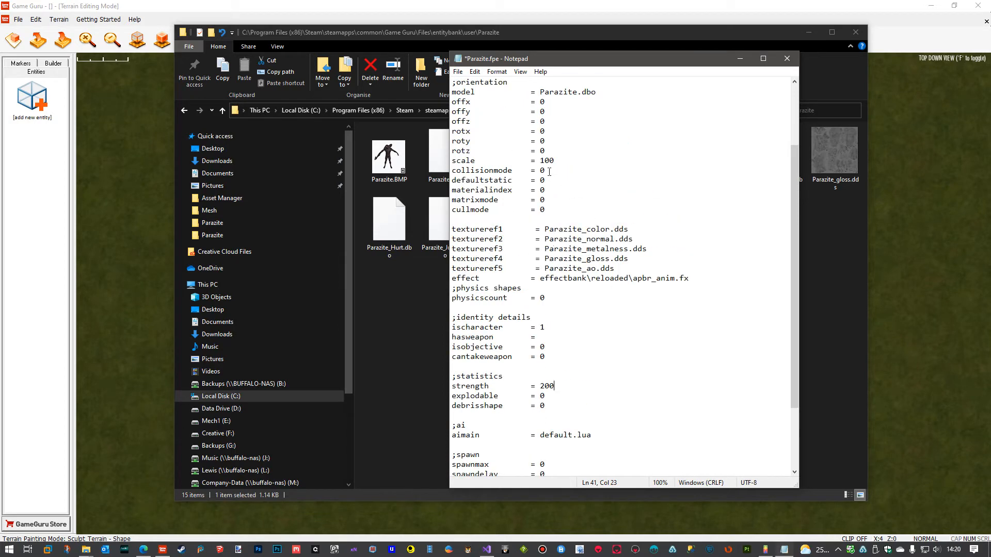
{"action": "double_click", "coordinate": [542, 170]}
{"action": "type", "text": "21"}
{"action": "left_click", "coordinate": [459, 72]}
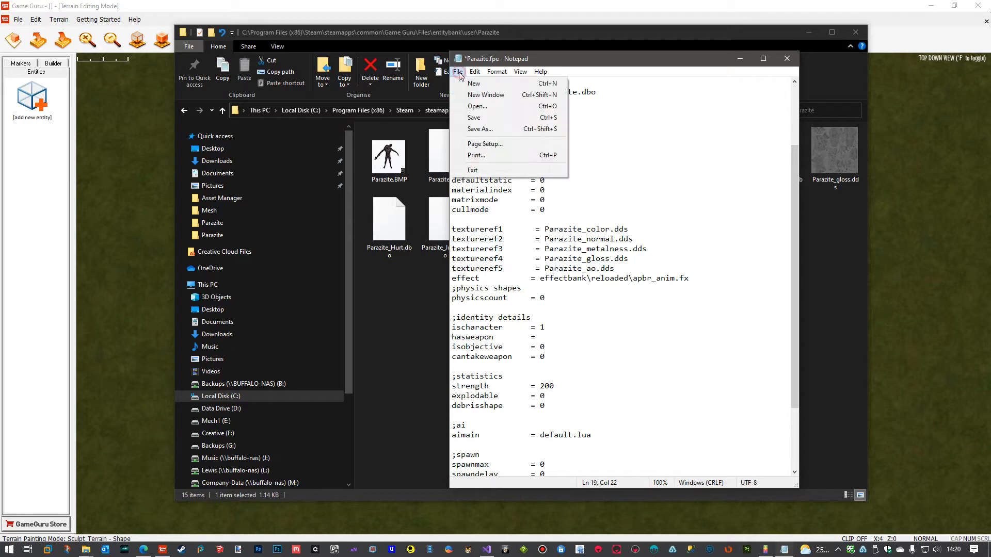
{"action": "left_click", "coordinate": [468, 119]}
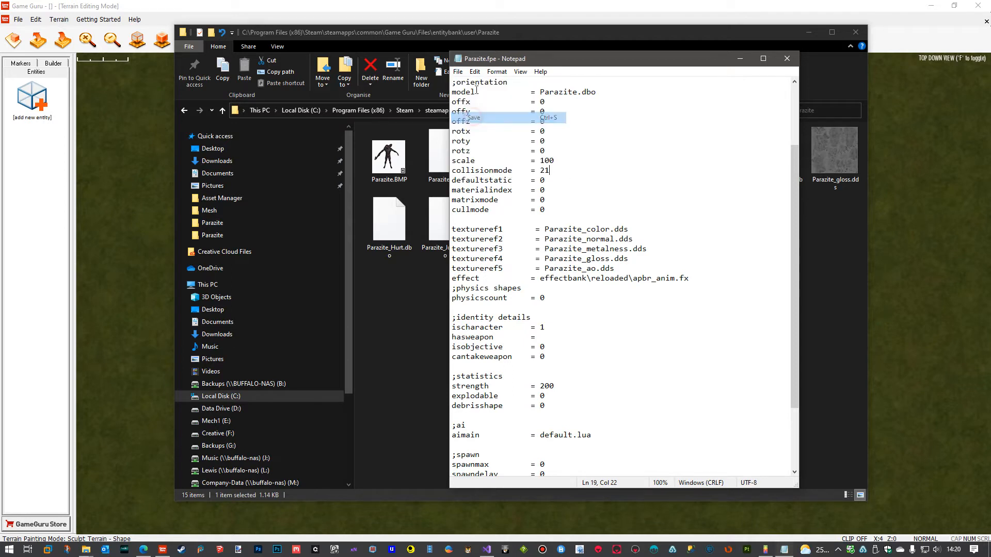
{"action": "left_click", "coordinate": [787, 59]}
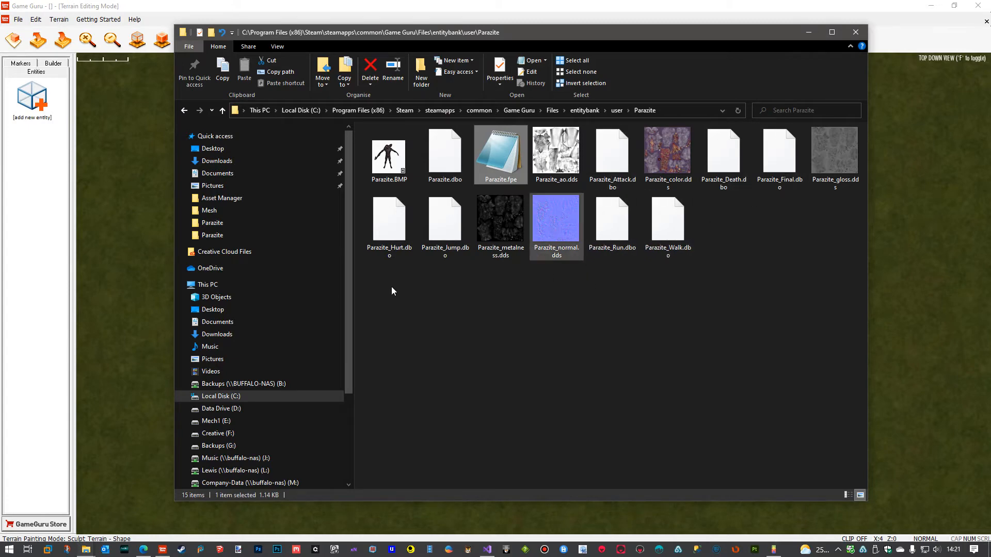
{"action": "left_click_drag", "start_coordinate": [490, 36], "coordinate": [990, 36]}
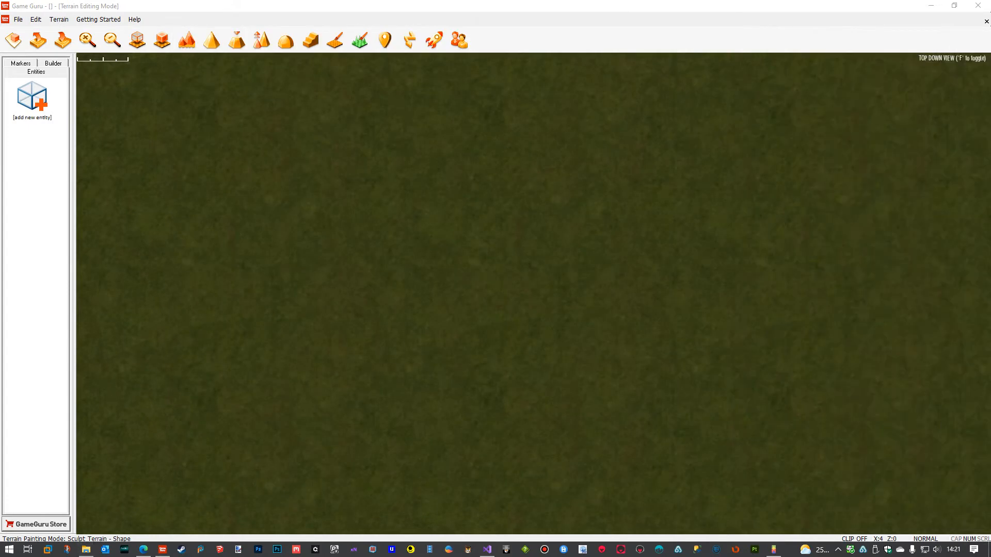
Import Parazite_Walking.fbx from the desktop Parazite\Animations folder as a new entity with the apbr_anim.fx shader.
{"action": "left_click", "coordinate": [18, 20]}
{"action": "left_click", "coordinate": [49, 139]}
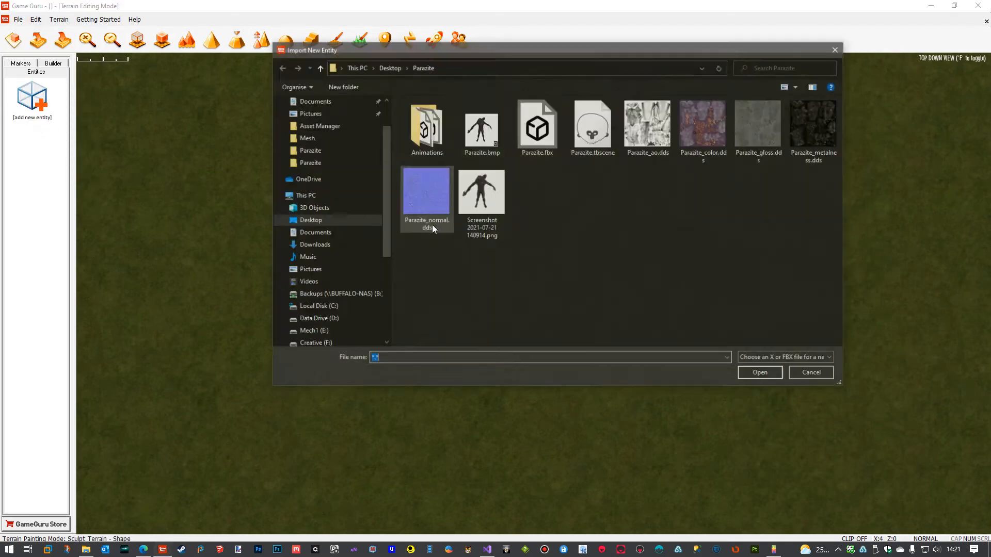
{"action": "double_click", "coordinate": [424, 129]}
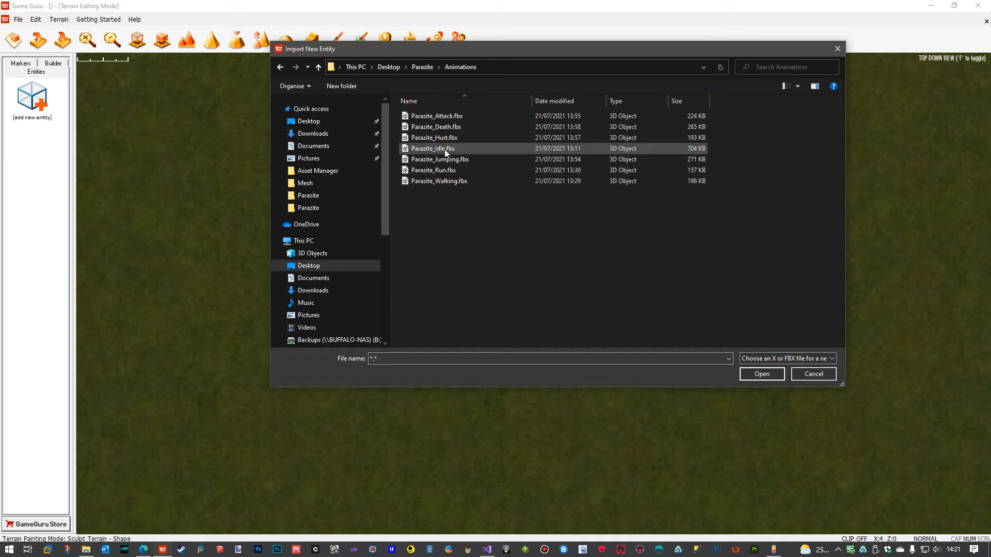
{"action": "left_click", "coordinate": [433, 181]}
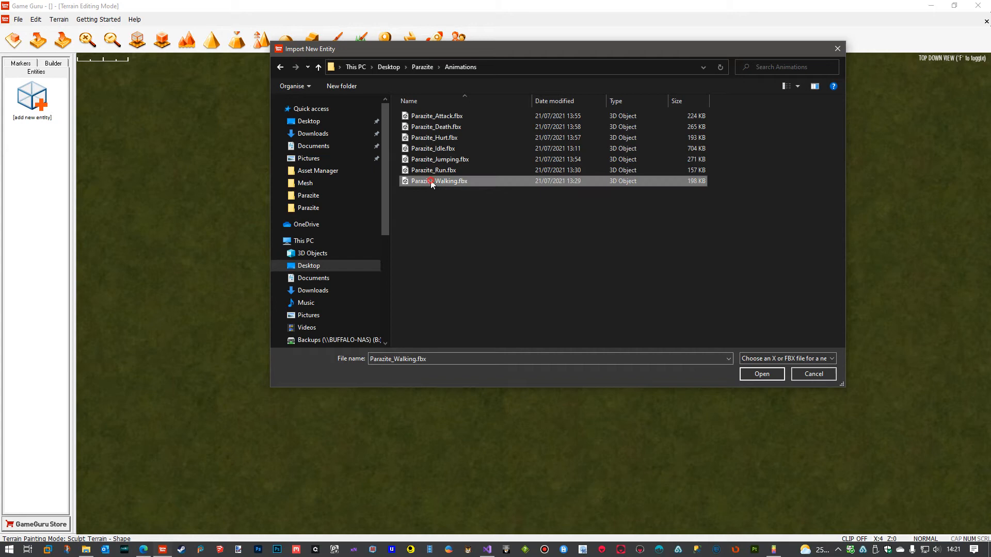
{"action": "left_click", "coordinate": [762, 375]}
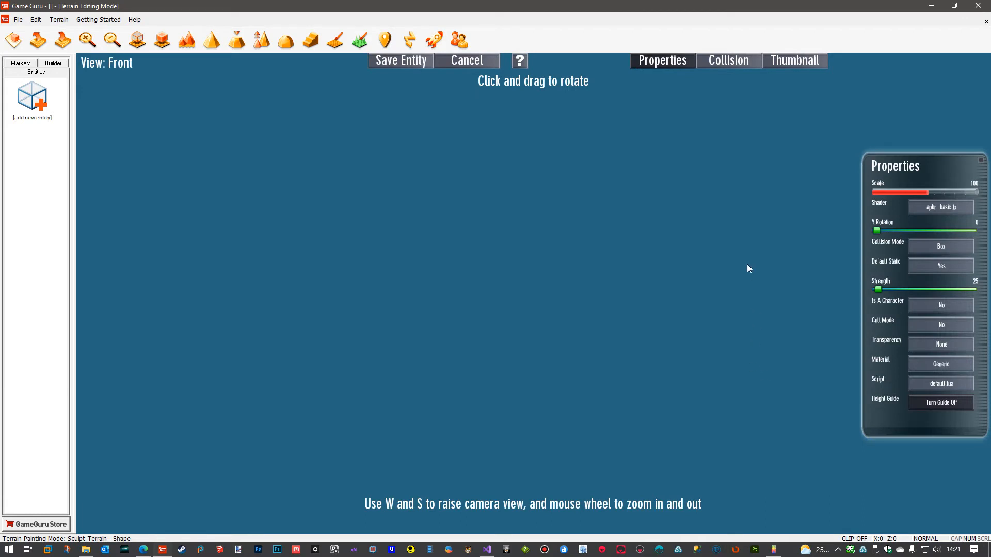
{"action": "left_click", "coordinate": [953, 213]}
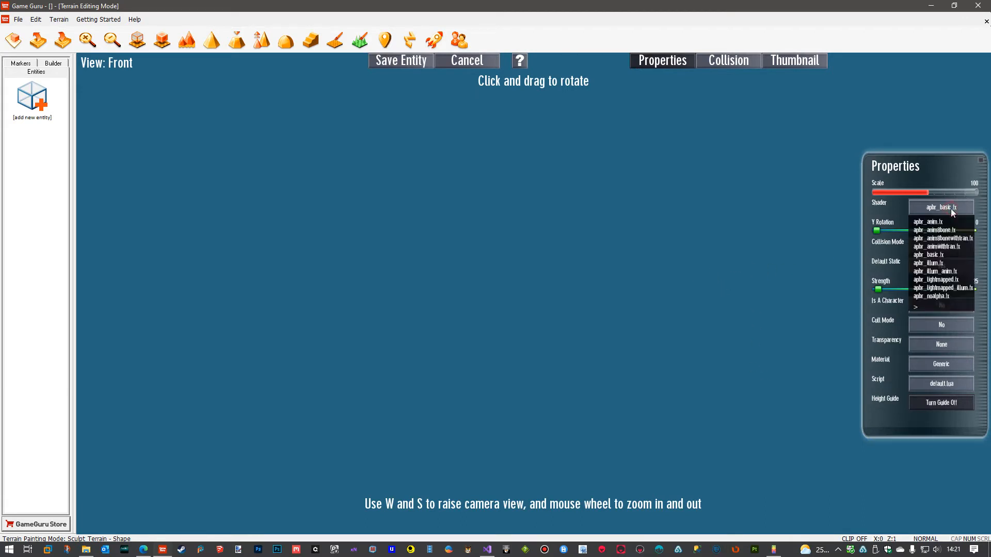
{"action": "left_click", "coordinate": [948, 221]}
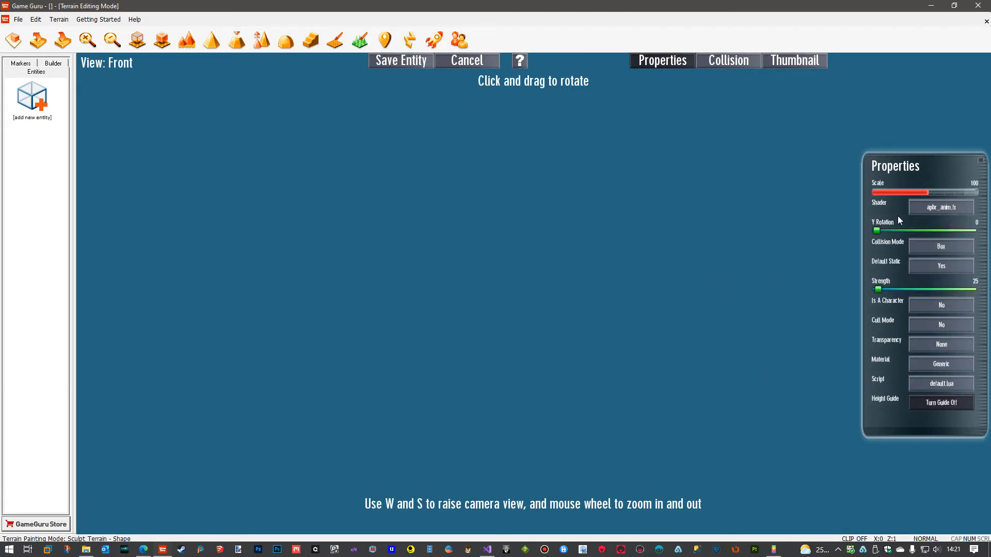
Save the walking entity as Parazite_Walk in the desktop folder Parazite DBO's.
{"action": "left_click", "coordinate": [405, 62]}
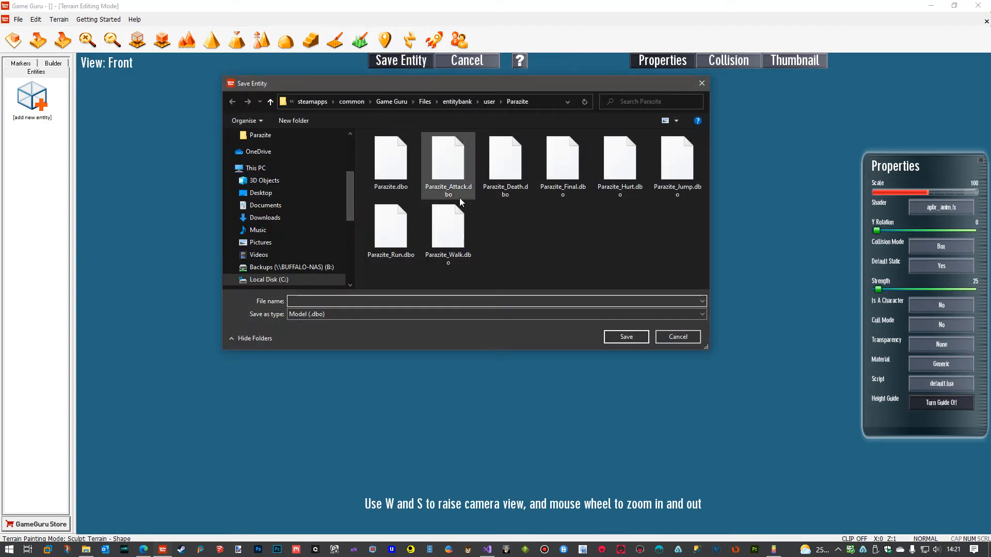
{"action": "left_click", "coordinate": [263, 194]}
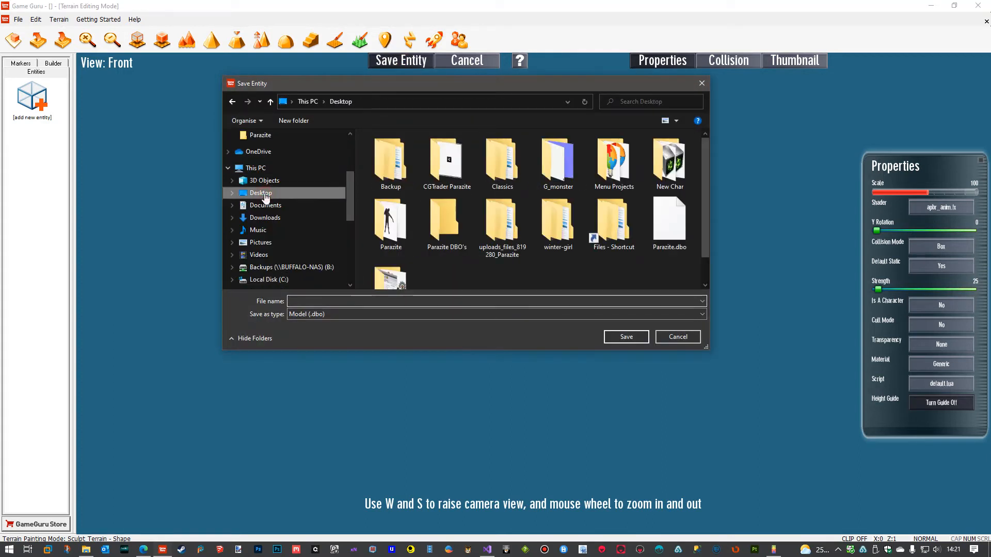
{"action": "double_click", "coordinate": [444, 227]}
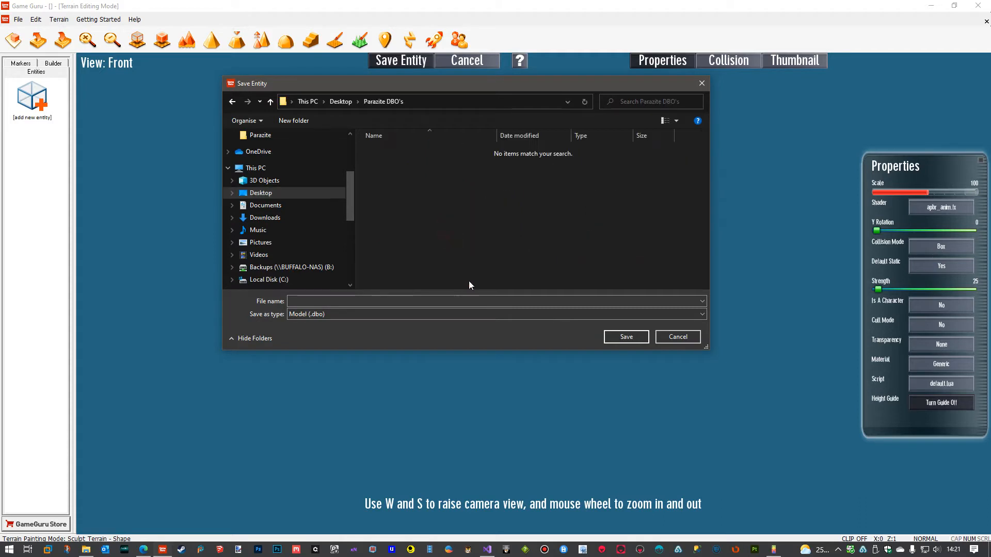
{"action": "left_click", "coordinate": [344, 302]}
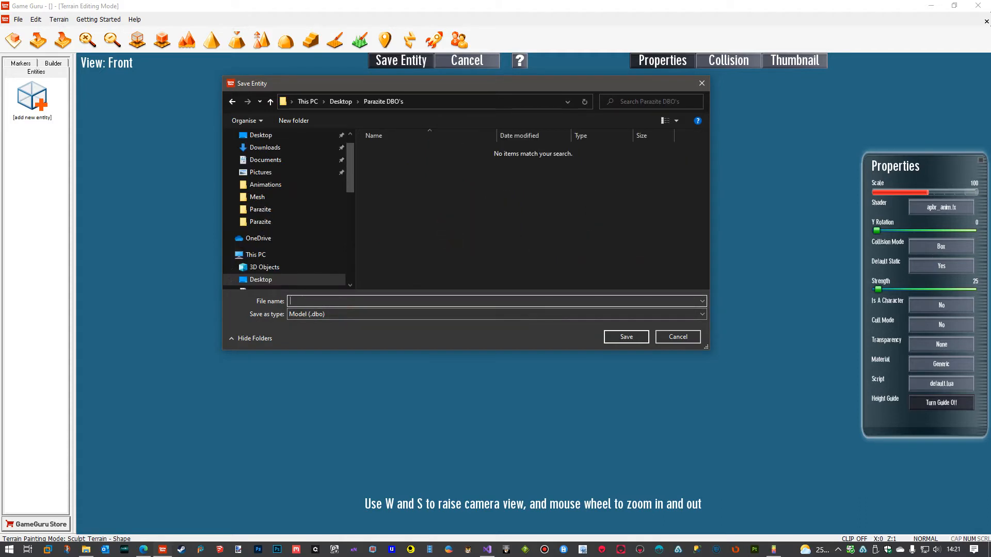
{"action": "type", "text": "Parzite"}
{"action": "key", "text": "BackSpace"}
{"action": "key", "text": "BackSpace"}
{"action": "key", "text": "BackSpace"}
{"action": "type", "text": "azite_+Wa"}
{"action": "left_click", "coordinate": [625, 336]}
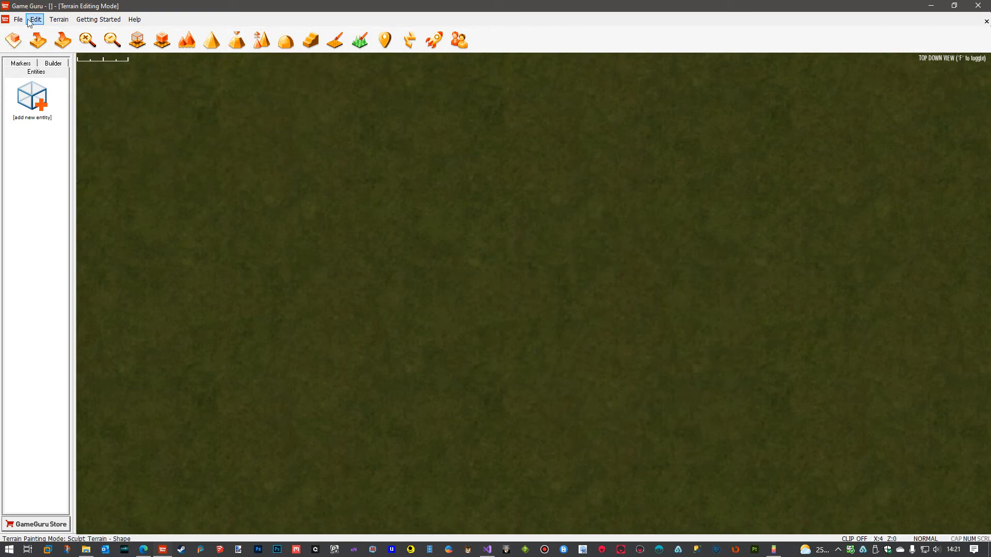
Import Parazite_Run.fbx from the Animations folder as a new entity and set its shader to apbr_anim.fx.
{"action": "left_click", "coordinate": [21, 20]}
{"action": "left_click", "coordinate": [48, 139]}
{"action": "left_click", "coordinate": [475, 172]}
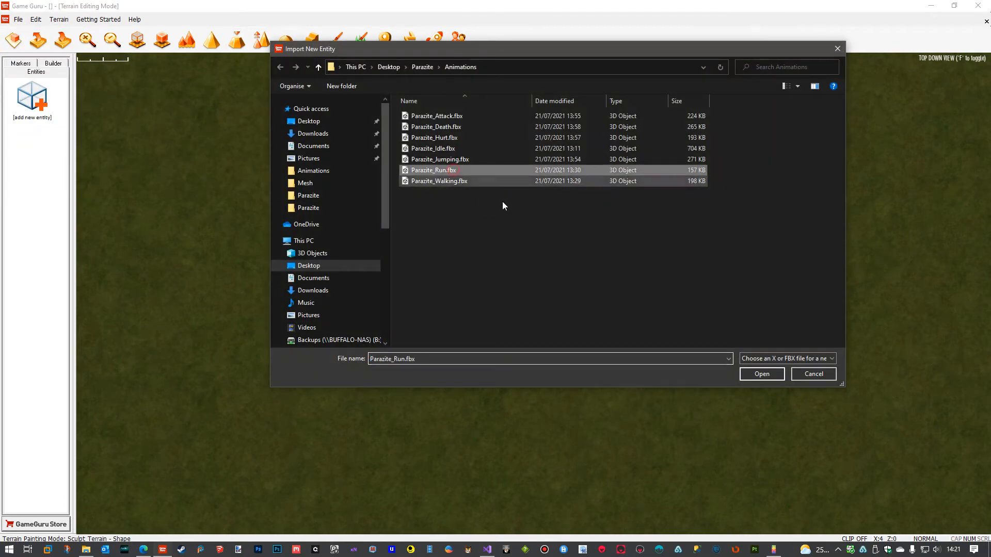
{"action": "left_click", "coordinate": [769, 376]}
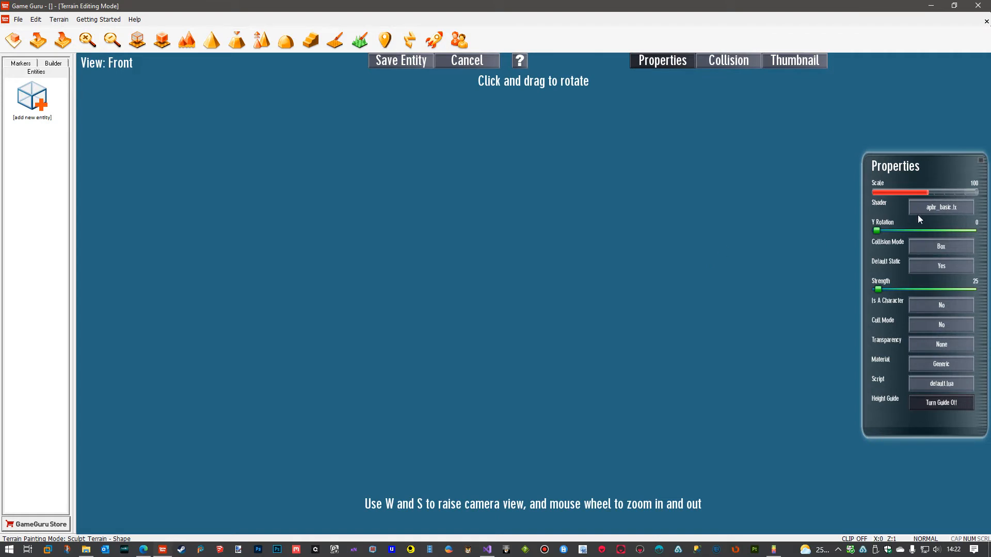
{"action": "left_click", "coordinate": [923, 210]}
{"action": "left_click", "coordinate": [925, 221]}
Save the running entity as Parazite_Run.dbo in the Parazite DBO's folder, adapting the name of the existing Parazite_Walk.dbo file.
{"action": "left_click", "coordinate": [407, 63]}
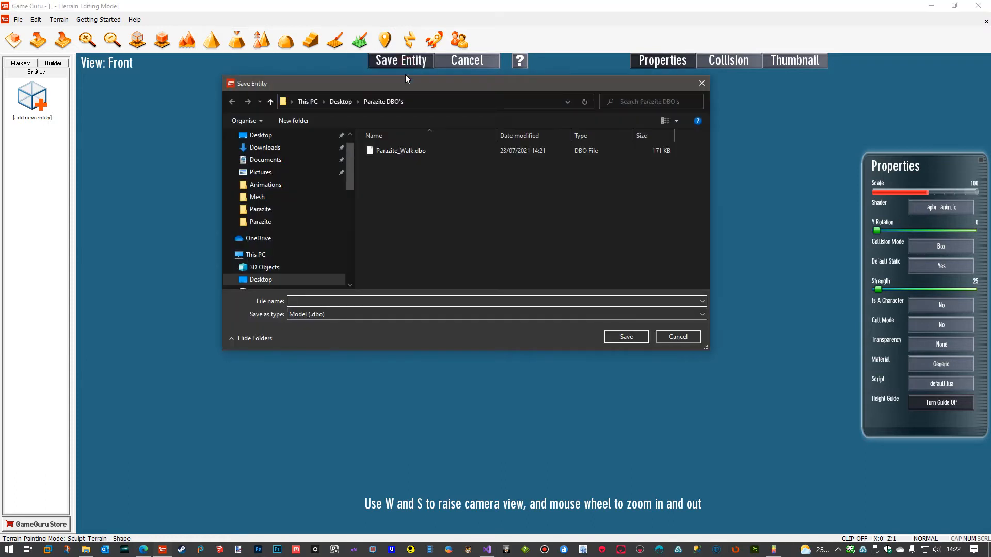
{"action": "left_click", "coordinate": [385, 150]}
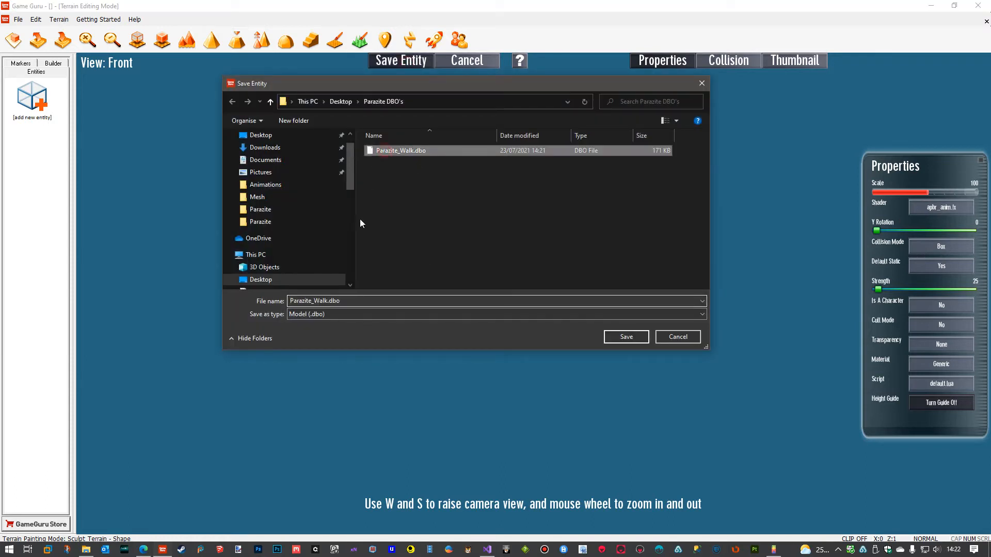
{"action": "double_click", "coordinate": [316, 300]}
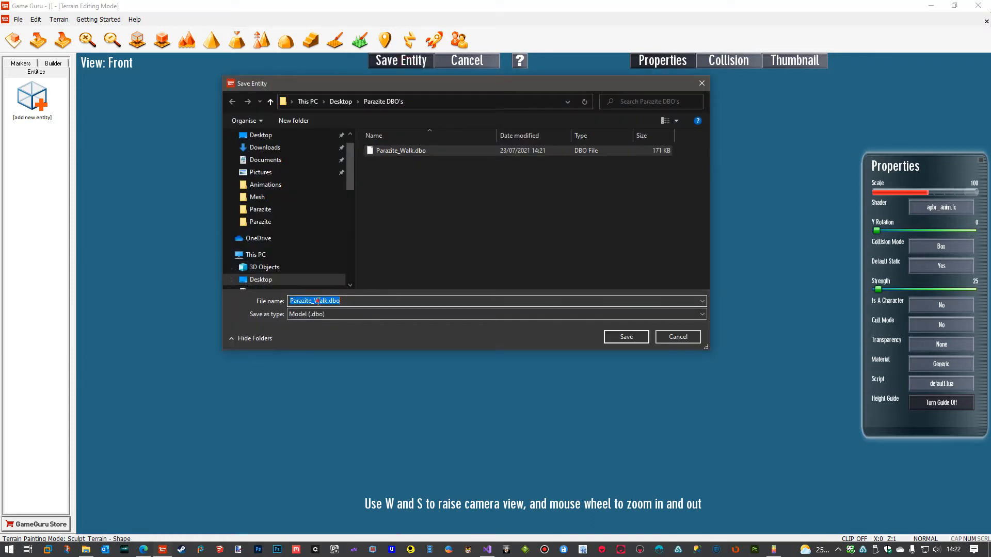
{"action": "left_click", "coordinate": [317, 301]}
{"action": "left_click_drag", "start_coordinate": [314, 300], "coordinate": [327, 301]}
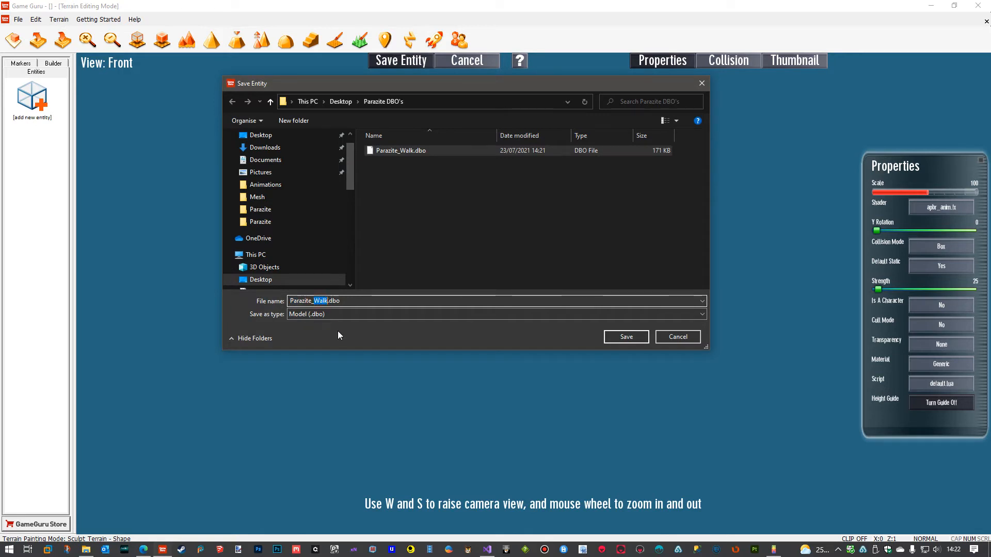
{"action": "type", "text": "Run"}
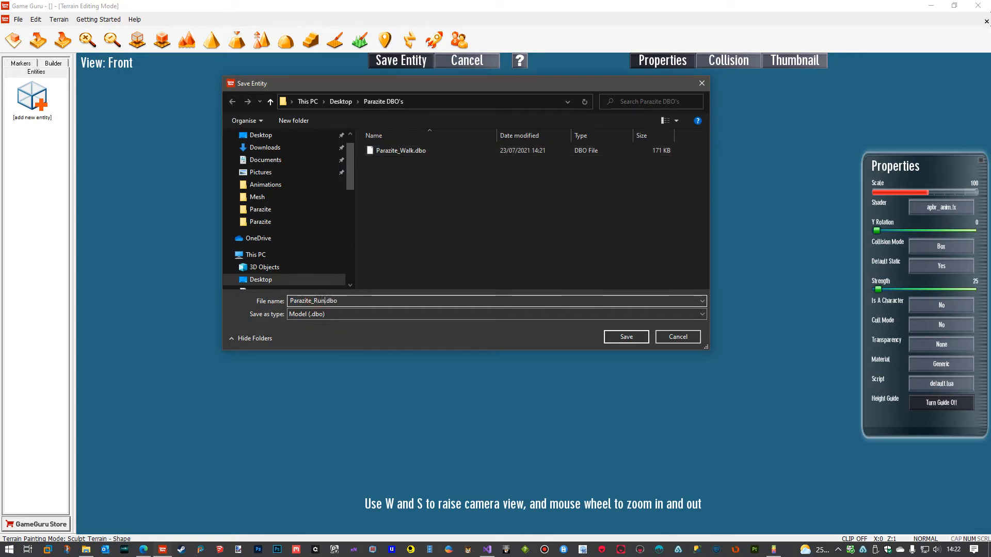
{"action": "left_click", "coordinate": [628, 336]}
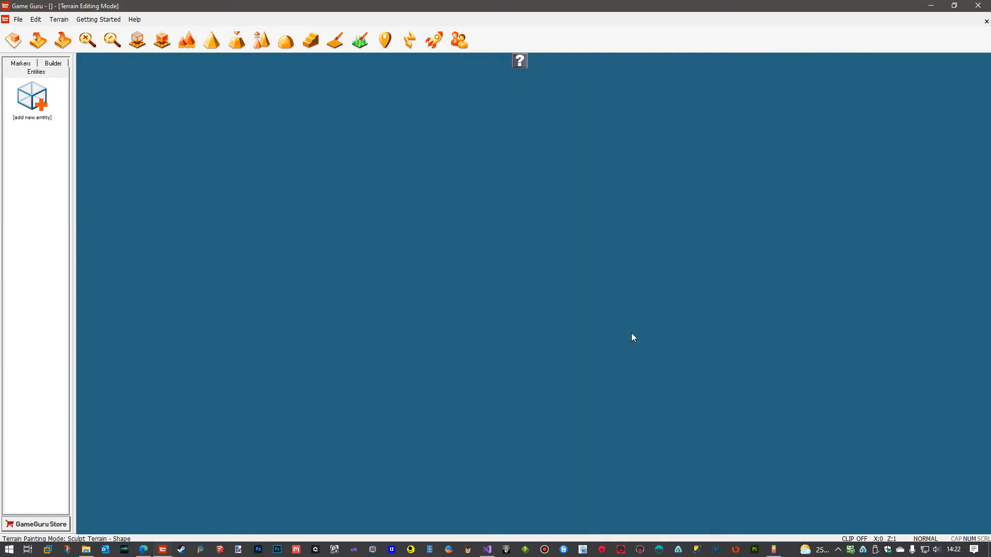
{"action": "left_click", "coordinate": [18, 19]}
{"action": "left_click", "coordinate": [45, 139]}
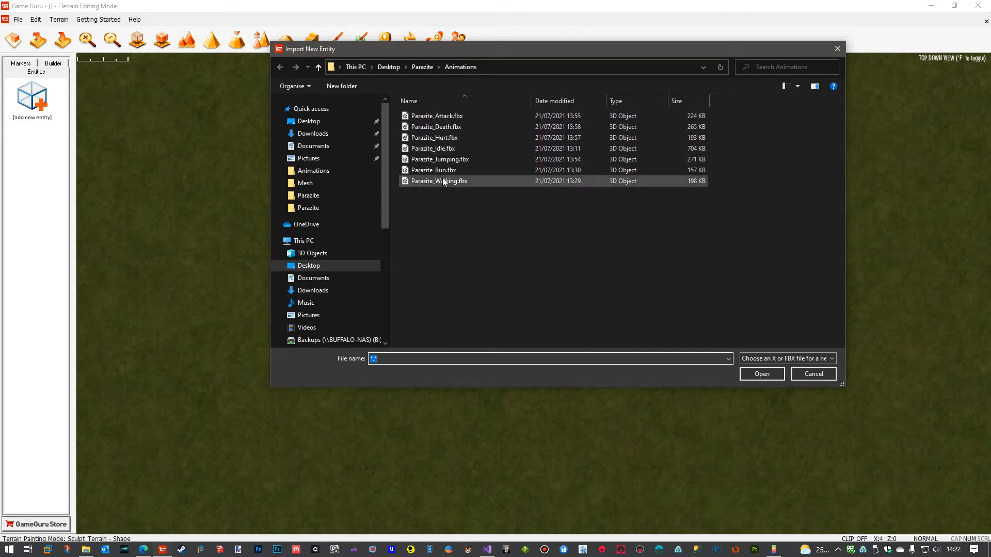
{"action": "left_click", "coordinate": [812, 375]}
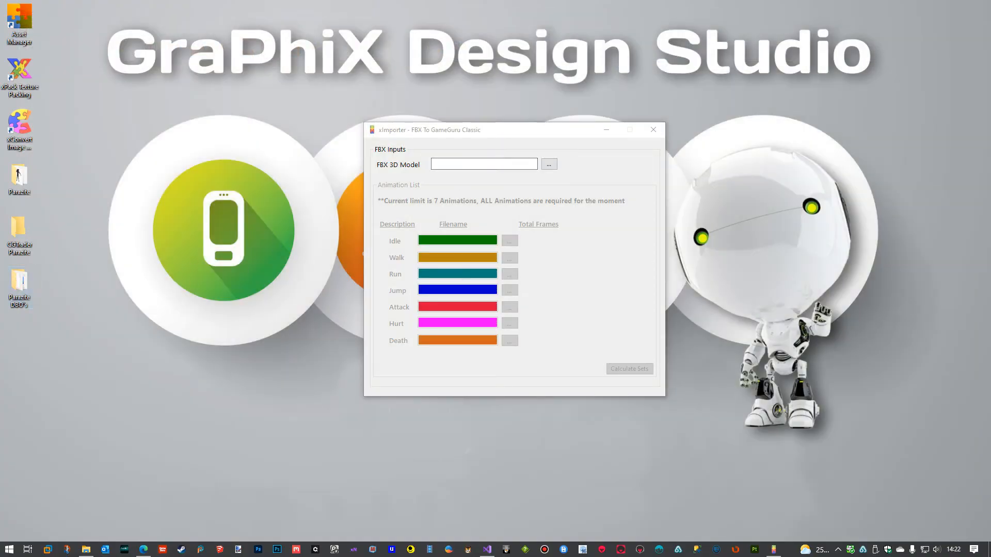
Bring the desktop Parazite DBO's folder into view and show its files as large icons.
{"action": "left_click_drag", "start_coordinate": [990, 71], "coordinate": [365, 30]}
{"action": "left_click", "coordinate": [262, 48]}
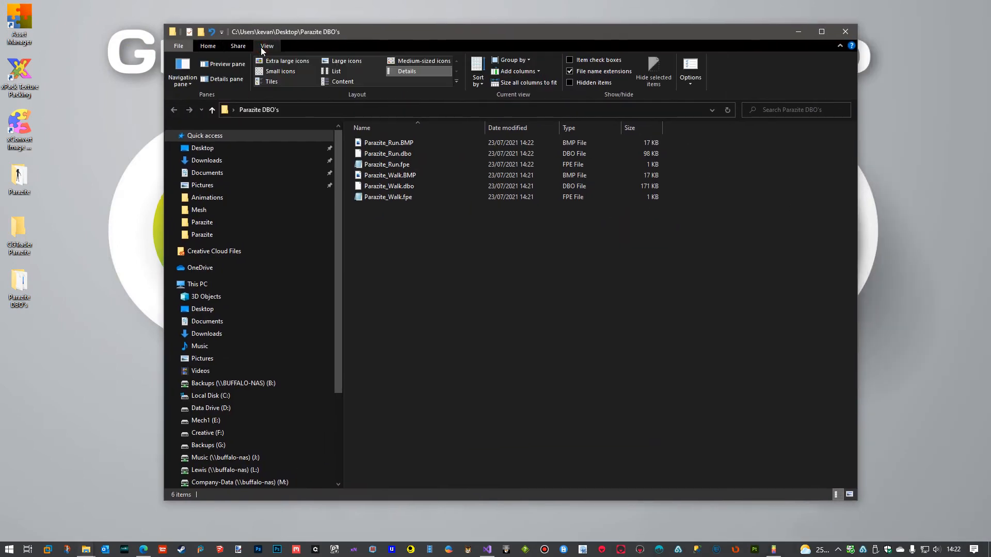
{"action": "left_click", "coordinate": [346, 61]}
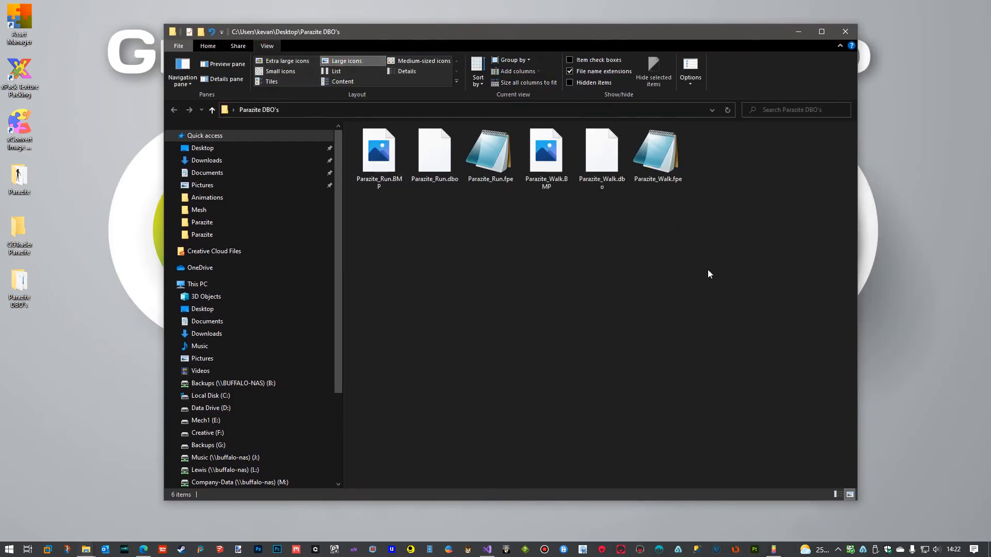
Delete the BMP and FPE files of Parazite_Run and Parazite_Walk, keeping only the DBO files, and close the folder.
{"action": "left_click", "coordinate": [381, 177]}
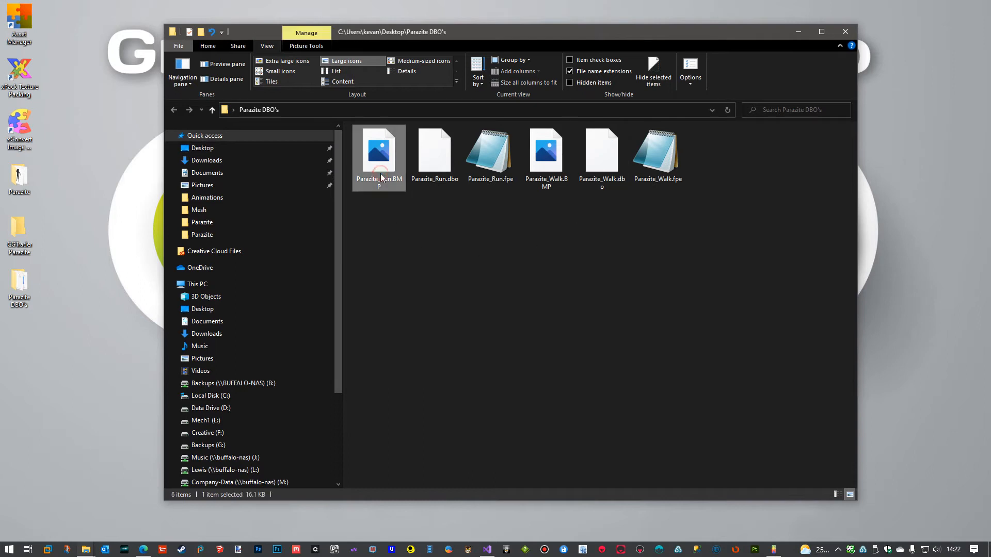
{"action": "left_click", "coordinate": [492, 165], "text": "ctrl"}
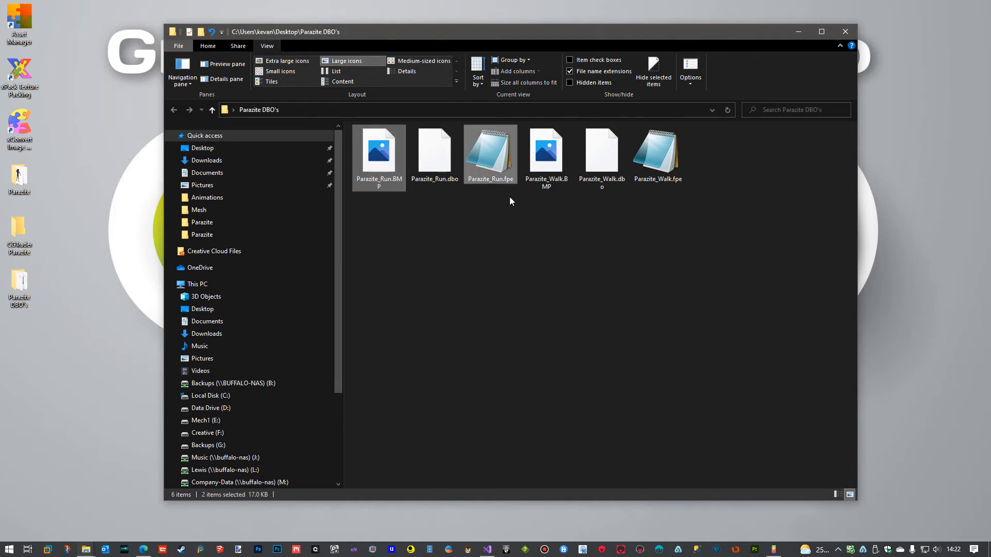
{"action": "left_click", "coordinate": [550, 171]}
{"action": "left_click", "coordinate": [370, 174]}
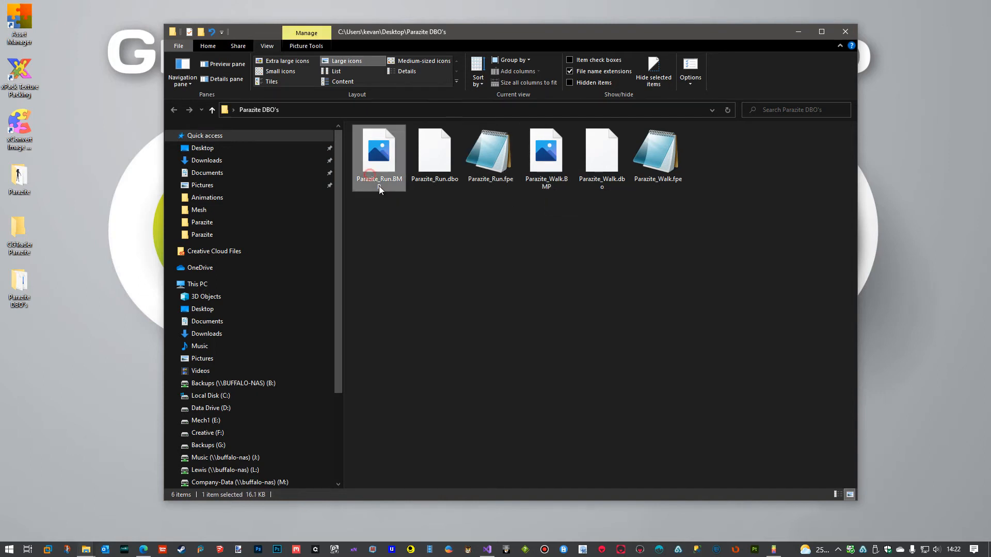
{"action": "left_click", "coordinate": [503, 172], "text": "ctrl"}
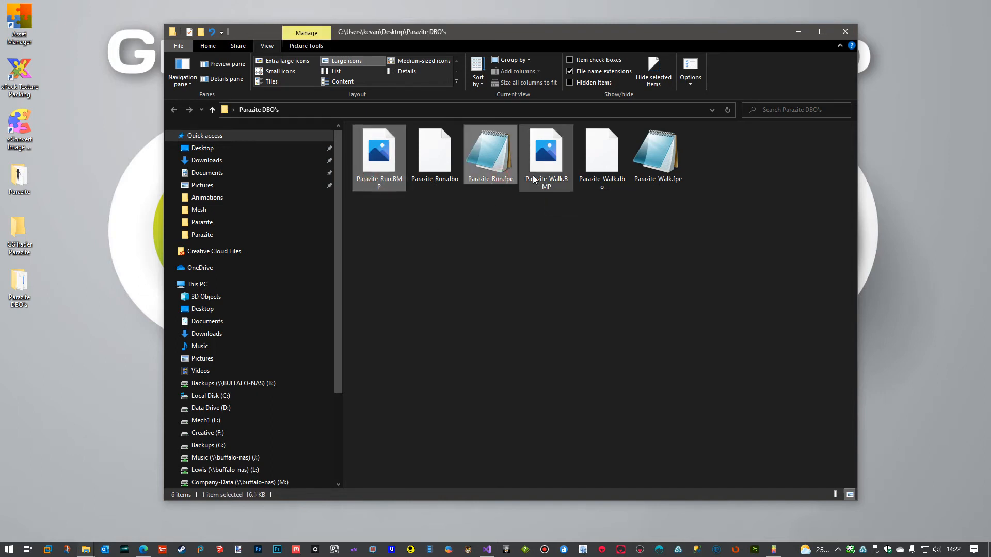
{"action": "left_click", "coordinate": [641, 173], "text": "ctrl"}
{"action": "key", "text": "Delete"}
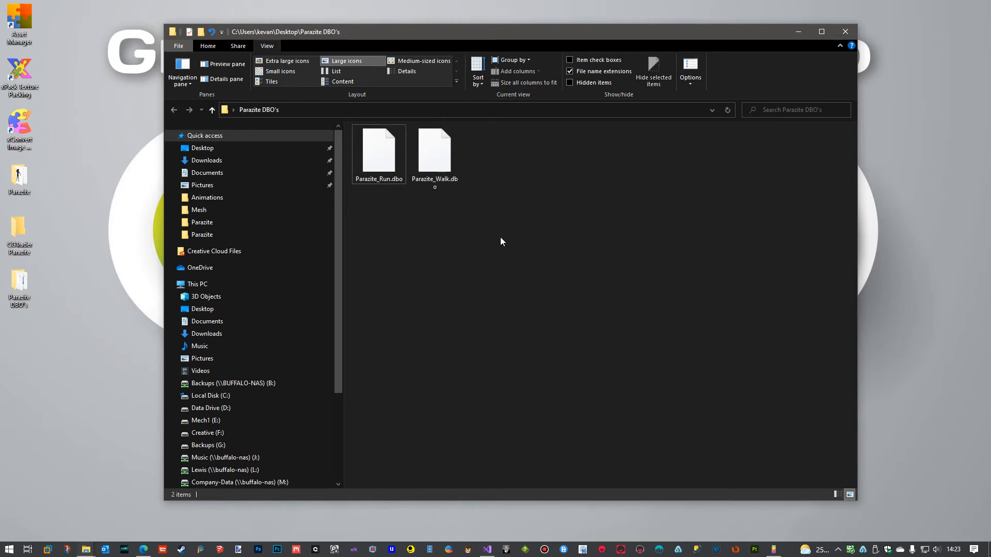
{"action": "left_click", "coordinate": [845, 31]}
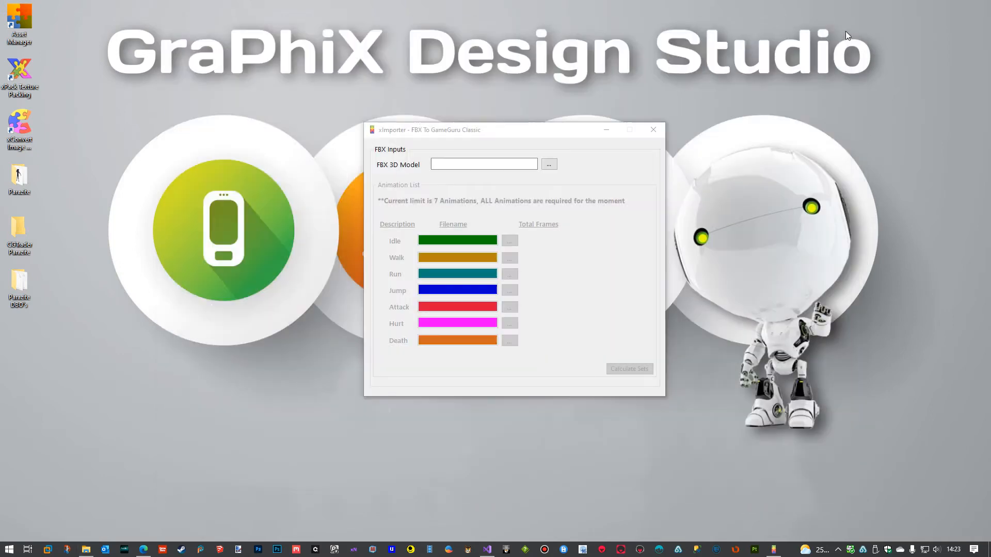
Review the DBO and texture files in the Game Guru entitybank\user\Parazite folder and move its window away.
{"action": "left_click_drag", "start_coordinate": [990, 65], "coordinate": [674, 9]}
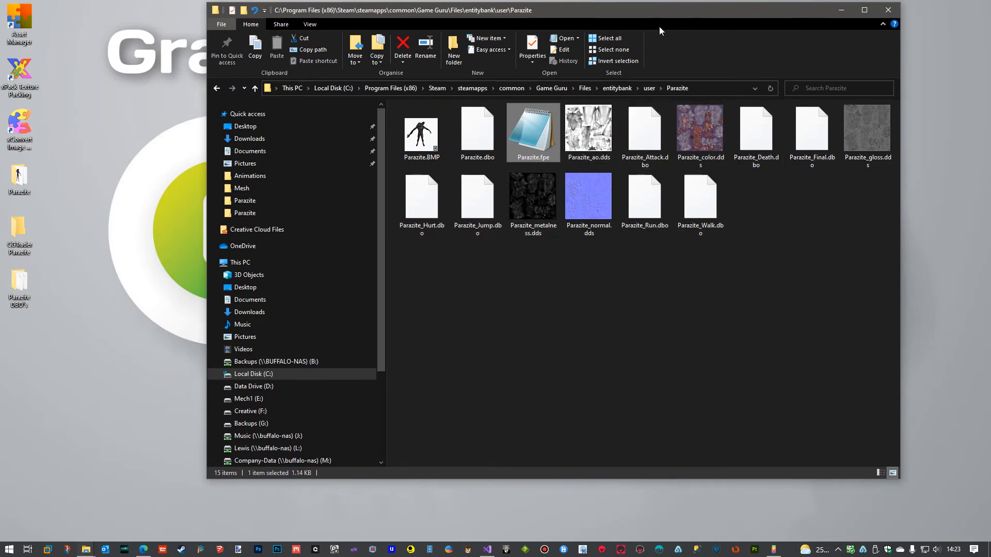
{"action": "left_click_drag", "start_coordinate": [624, 11], "coordinate": [990, 52]}
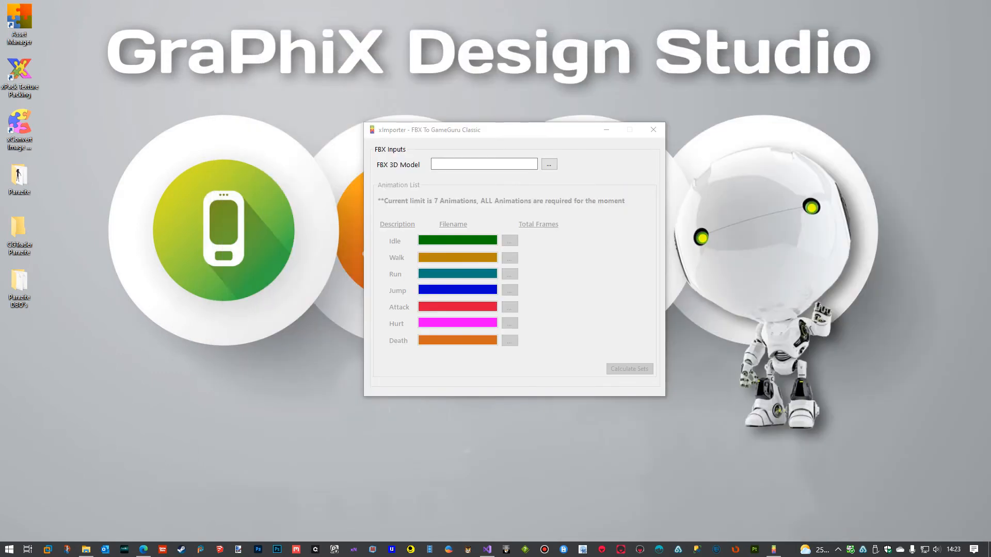
Switch to xImporter and browse for the FBX 3D Model file.
{"action": "left_click", "coordinate": [527, 133]}
{"action": "left_click_drag", "start_coordinate": [527, 136], "coordinate": [525, 115]}
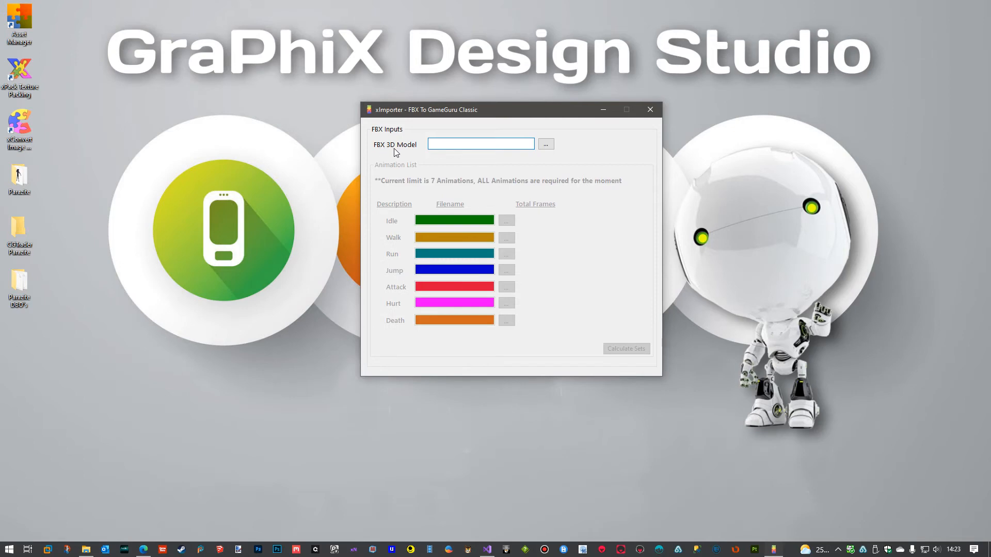
{"action": "left_click", "coordinate": [546, 145]}
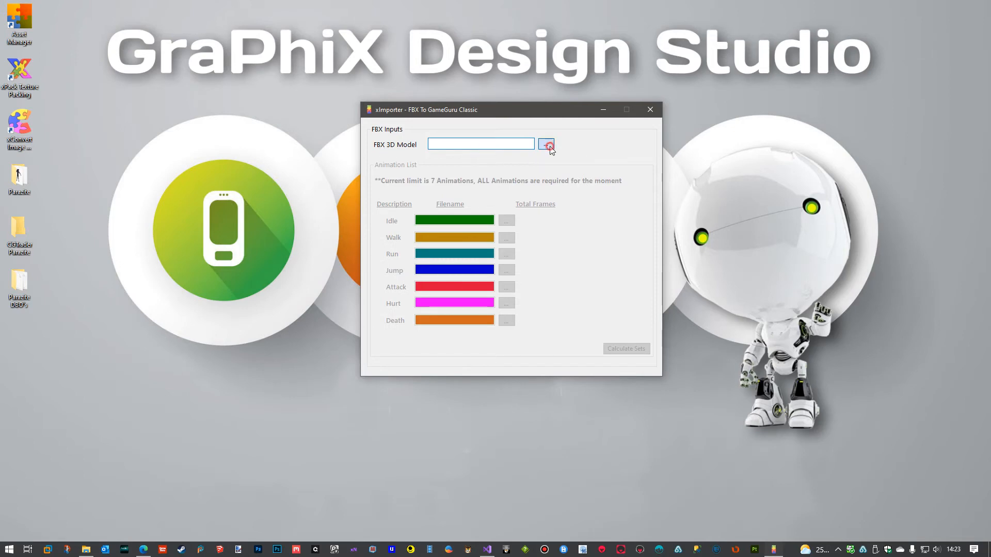
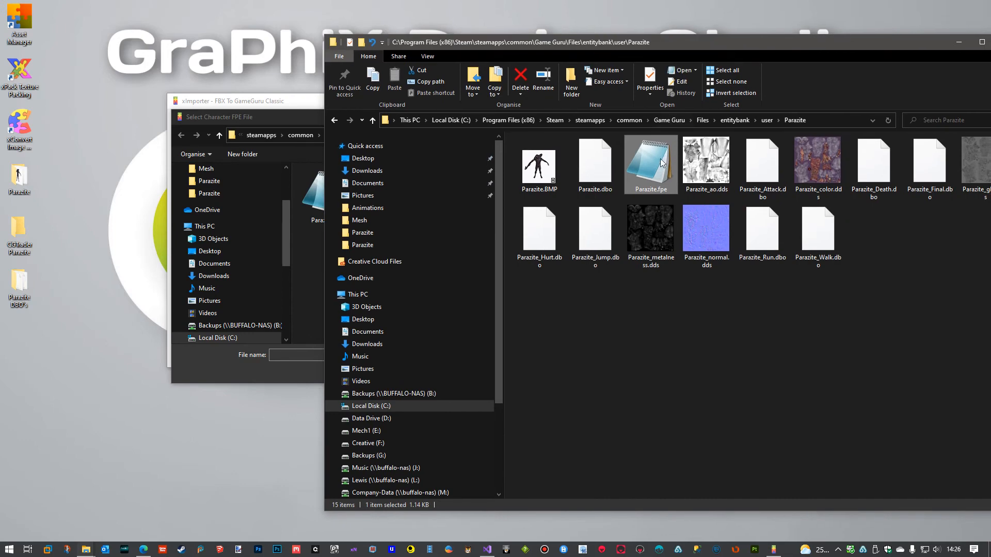
Open Parazite.fpe as text, review its entity settings, then close it and move the folder window away.
{"action": "double_click", "coordinate": [659, 165]}
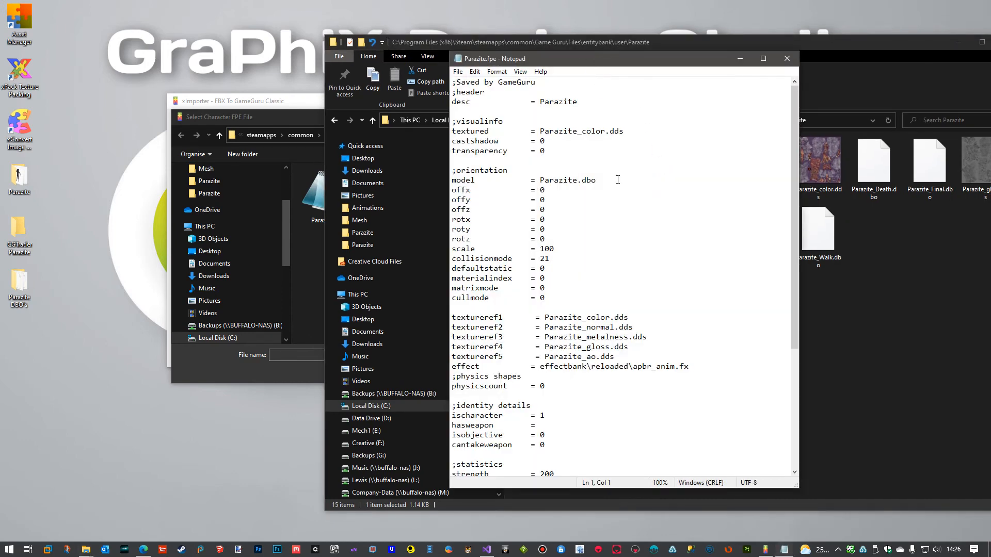
{"action": "scroll", "coordinate": [617, 180], "scroll_direction": "down", "scroll_amount": 6}
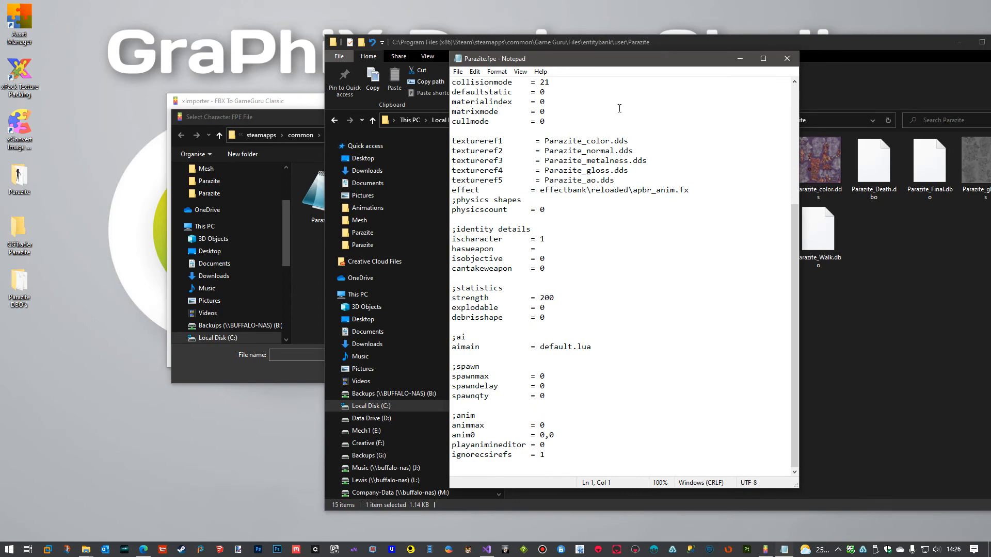
{"action": "left_click", "coordinate": [786, 59]}
{"action": "left_click_drag", "start_coordinate": [748, 46], "coordinate": [608, 373]}
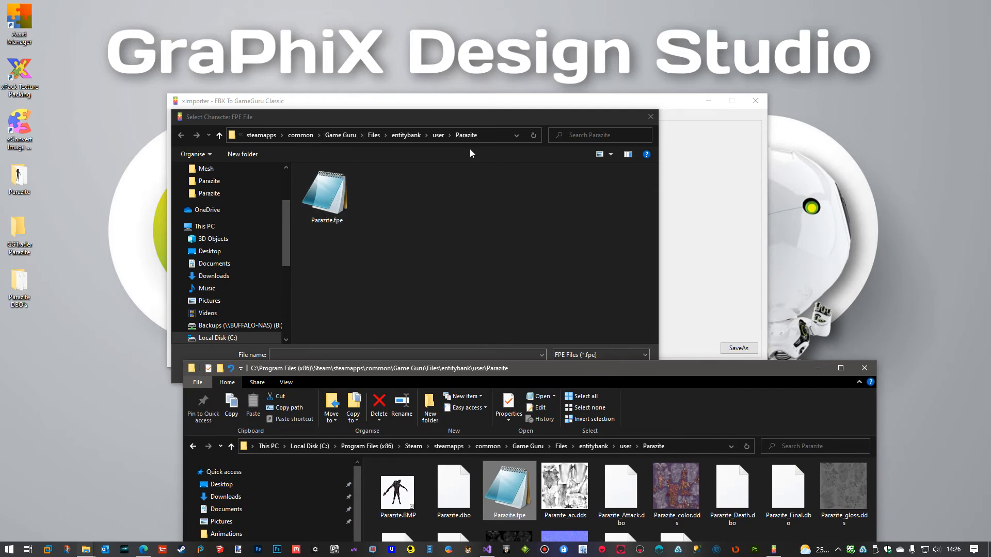
Load Parazite.fpe as the Character FPE in xImporter and confirm 303 as the player hit frame.
{"action": "left_click", "coordinate": [328, 195]}
{"action": "left_click", "coordinate": [576, 372]}
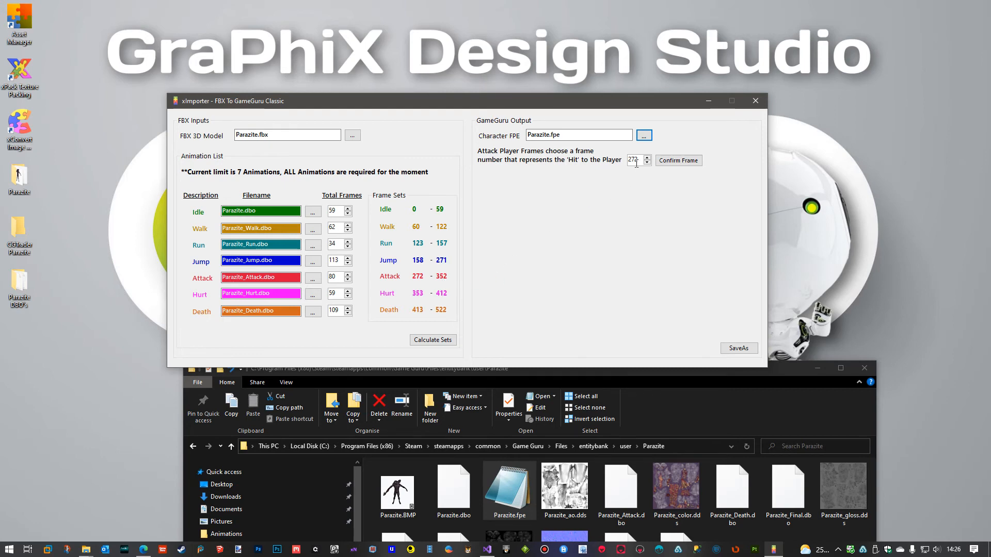
{"action": "left_click_drag", "start_coordinate": [637, 162], "coordinate": [630, 162]}
{"action": "type", "text": "303"}
{"action": "left_click", "coordinate": [680, 160]}
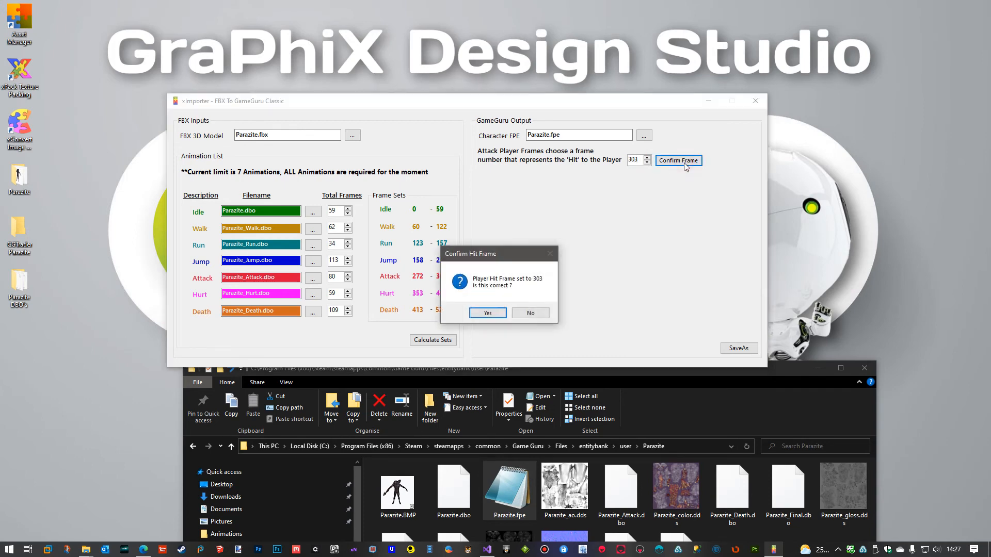
{"action": "left_click", "coordinate": [487, 313]}
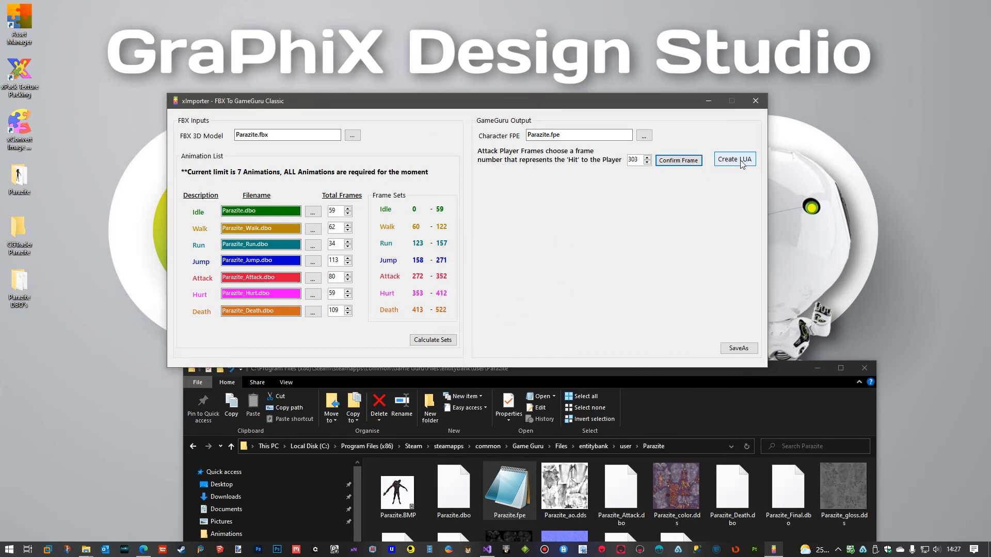
Generate the character's LUA AI script in xImporter.
{"action": "left_click_drag", "start_coordinate": [638, 100], "coordinate": [636, 59]}
{"action": "left_click", "coordinate": [730, 122]}
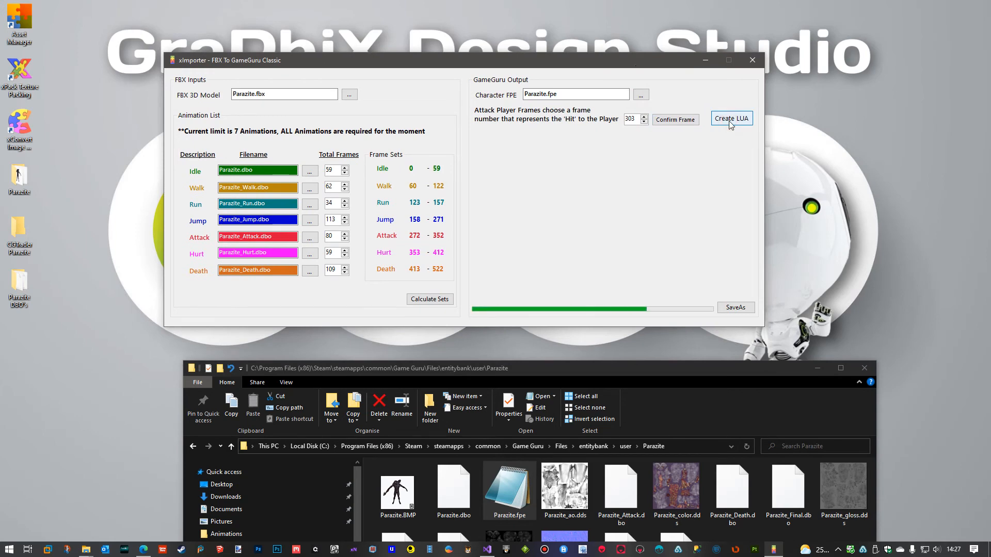
{"action": "mouse_move", "coordinate": [753, 148]}
{"action": "left_mouse_down"}
{"action": "mouse_move", "coordinate": [746, 284]}
{"action": "mouse_move", "coordinate": [750, 139]}
{"action": "left_mouse_up"}
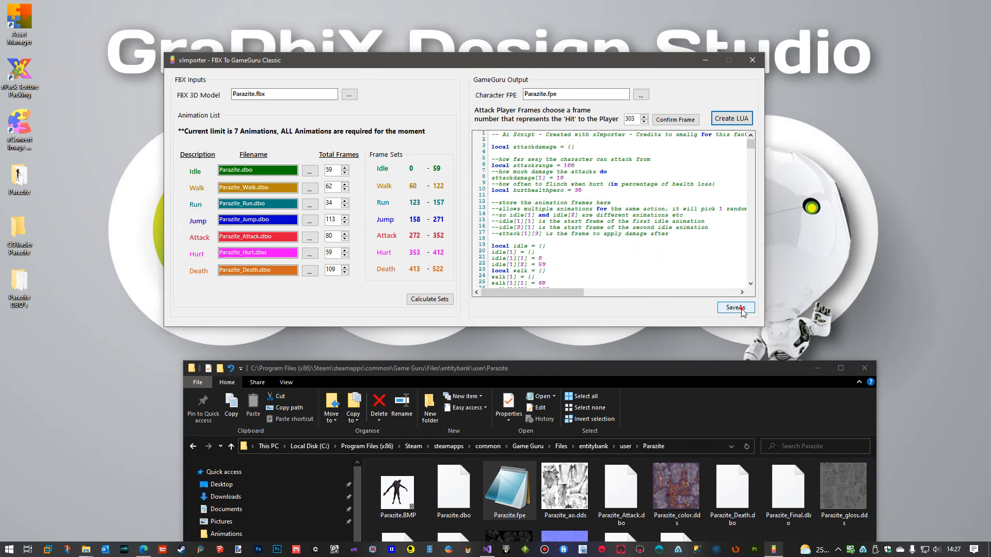
Save the generated script as smallg_parazite_ai.lua in Game Guru's Files\scriptbank folder.
{"action": "left_click", "coordinate": [735, 307]}
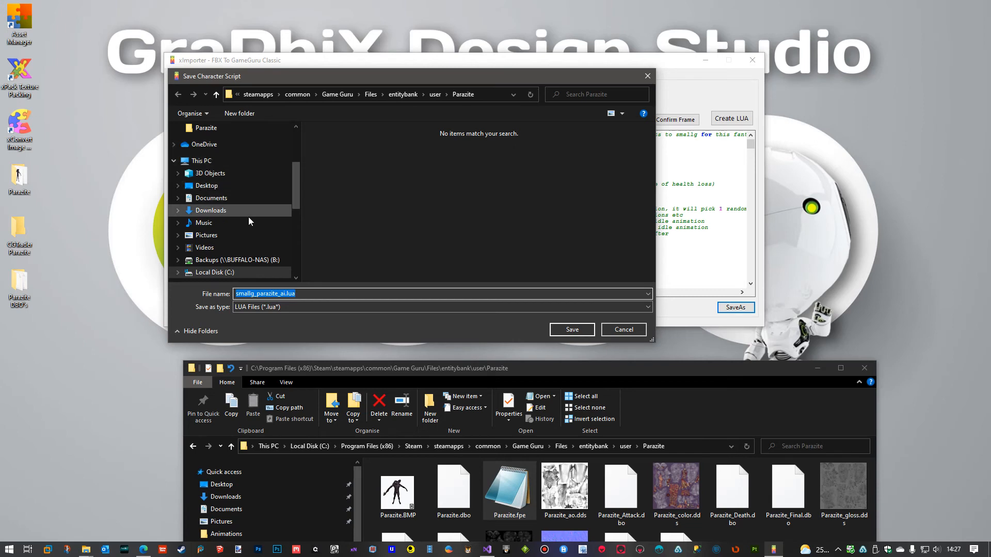
{"action": "left_click", "coordinate": [397, 95]}
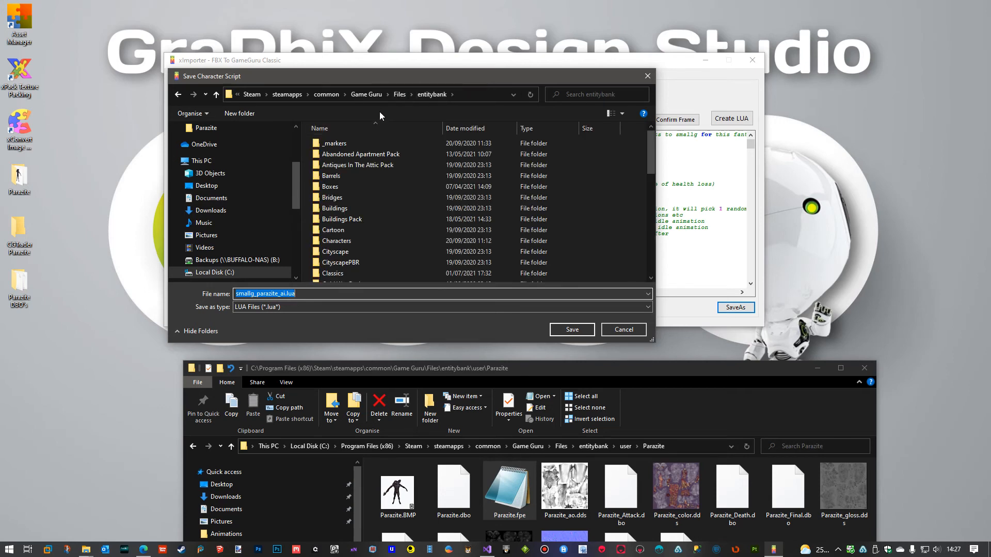
{"action": "left_click", "coordinate": [401, 95]}
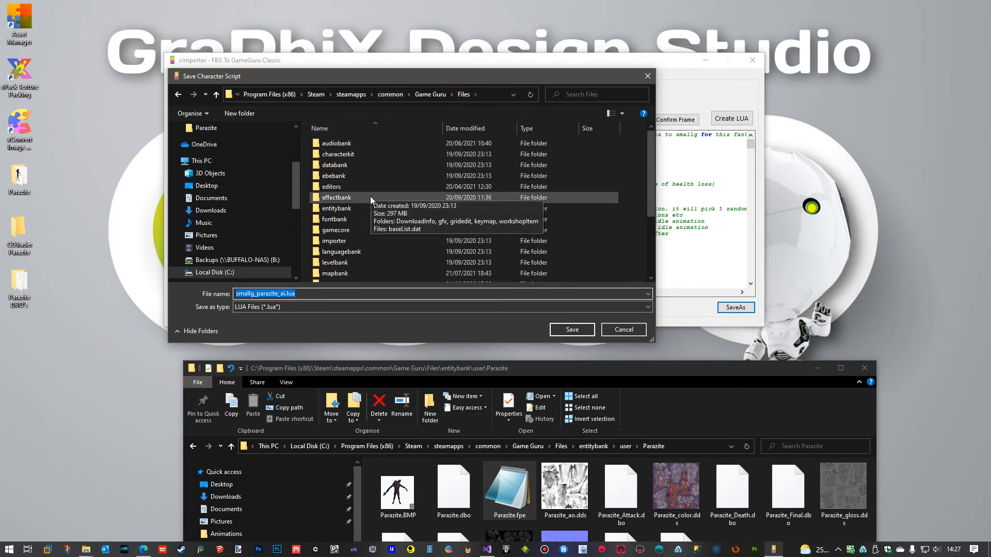
{"action": "scroll", "coordinate": [369, 201], "scroll_direction": "down", "scroll_amount": 1}
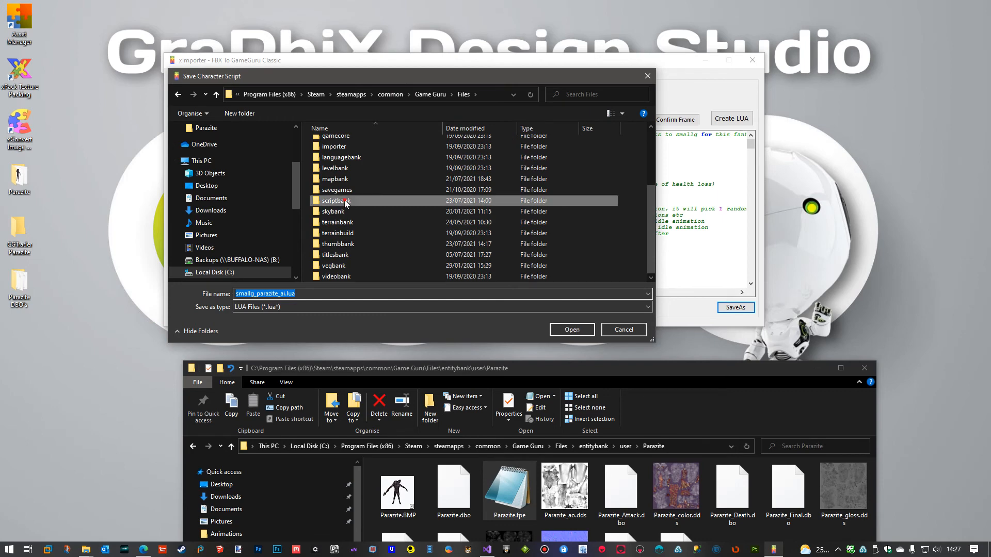
{"action": "double_click", "coordinate": [340, 200]}
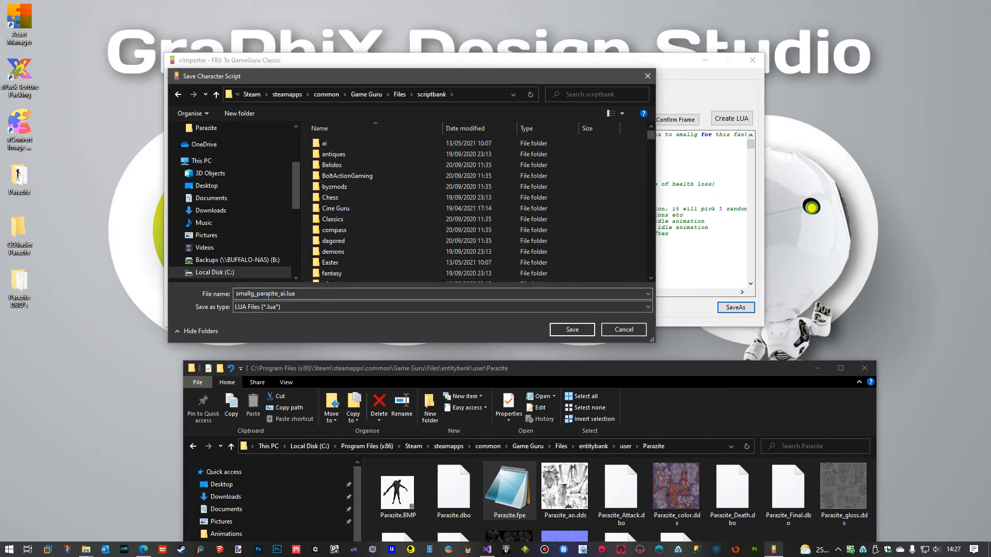
{"action": "left_click", "coordinate": [568, 329]}
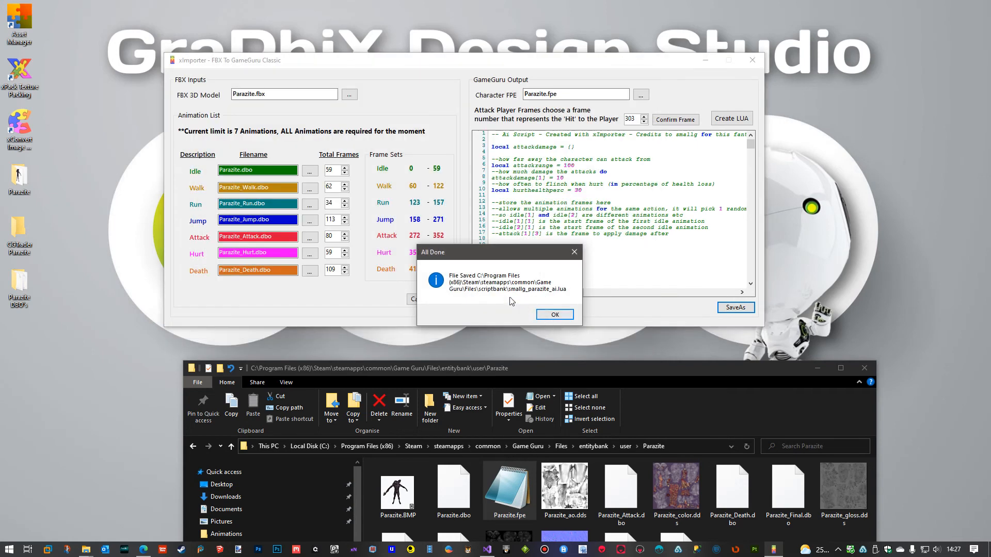
{"action": "left_click", "coordinate": [555, 314]}
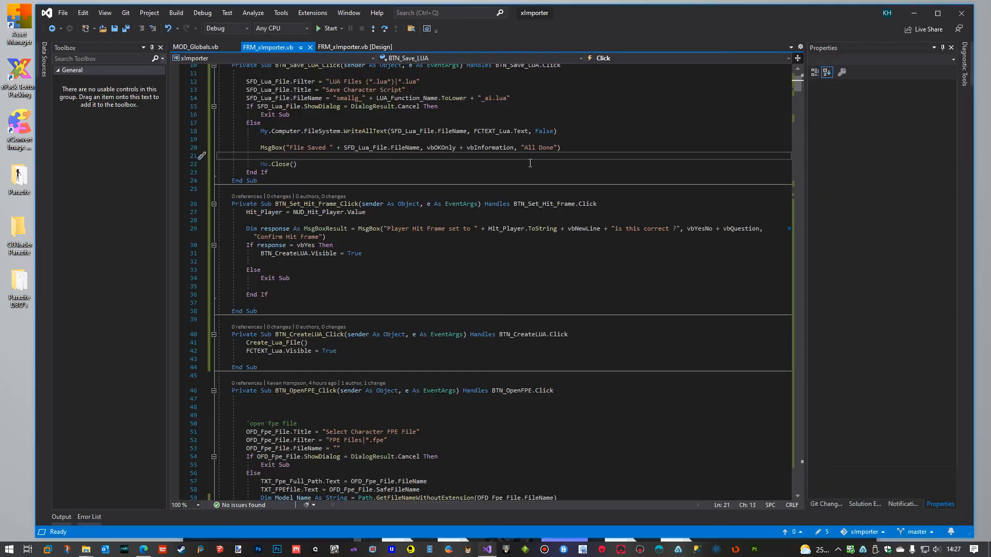
Reopen Parazite.fpe from the Parazite folder to review its AI script, animation sets and frame ranges, then clear the windows away.
{"action": "left_click", "coordinate": [913, 13]}
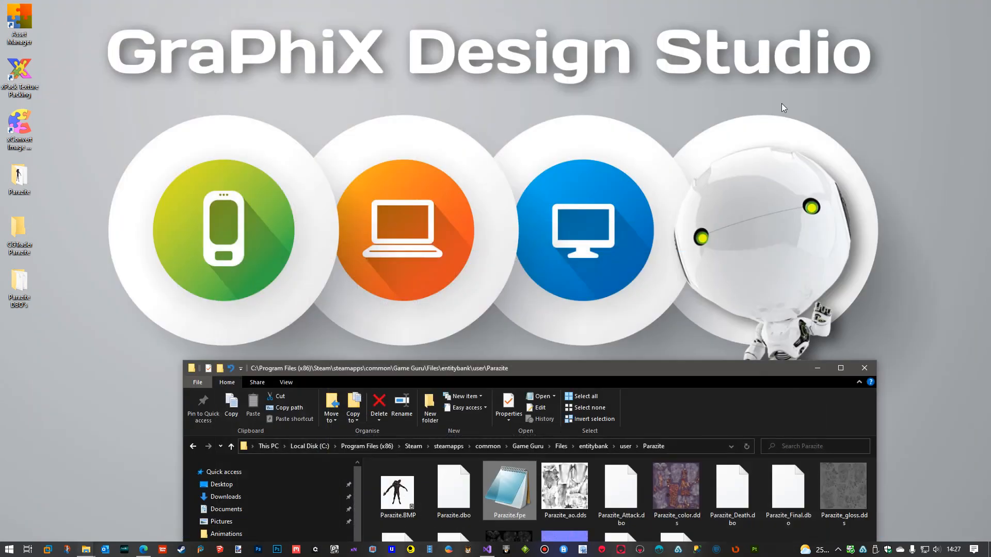
{"action": "left_click_drag", "start_coordinate": [631, 367], "coordinate": [592, 49]}
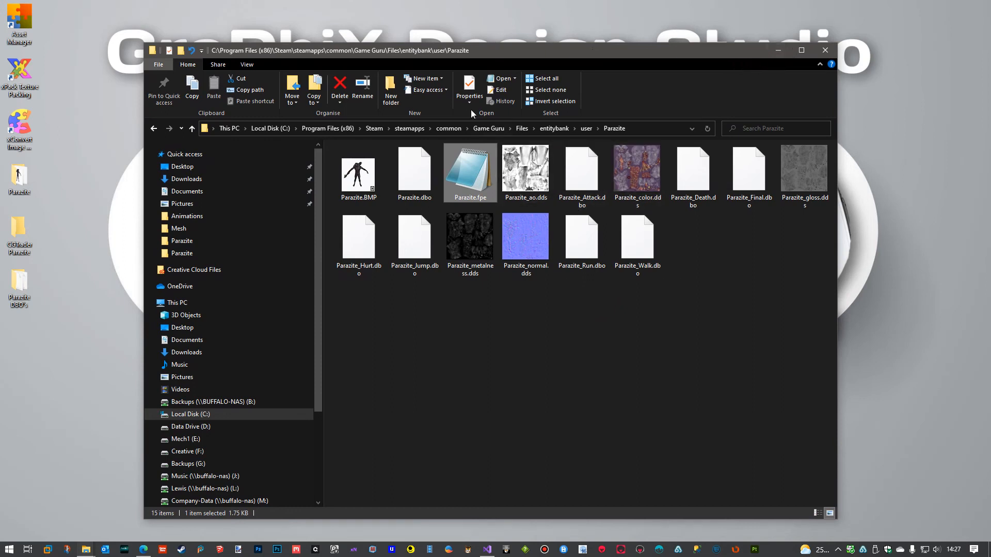
{"action": "left_click_drag", "start_coordinate": [585, 53], "coordinate": [518, 46]}
{"action": "double_click", "coordinate": [468, 178]}
{"action": "left_click_drag", "start_coordinate": [688, 134], "coordinate": [685, 332]}
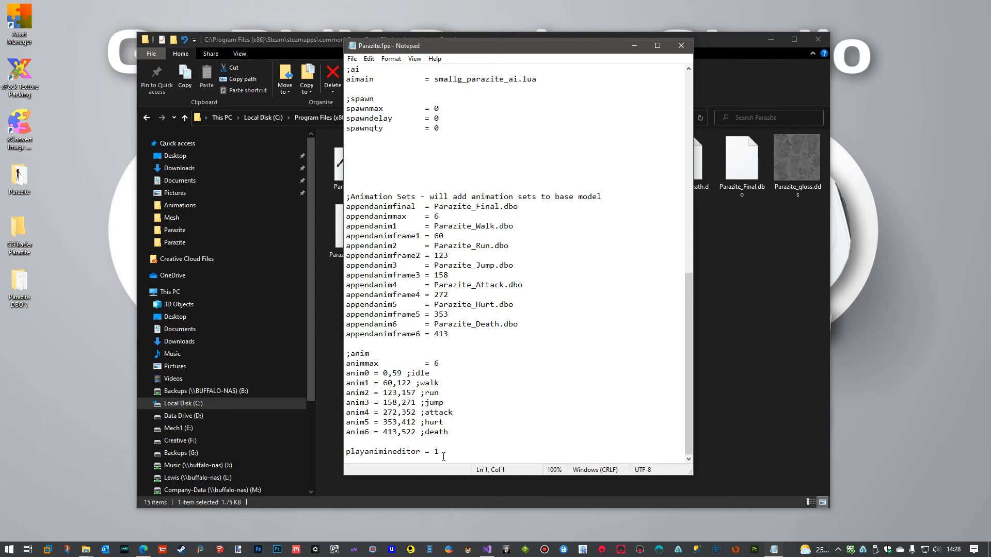
{"action": "left_click", "coordinate": [680, 46]}
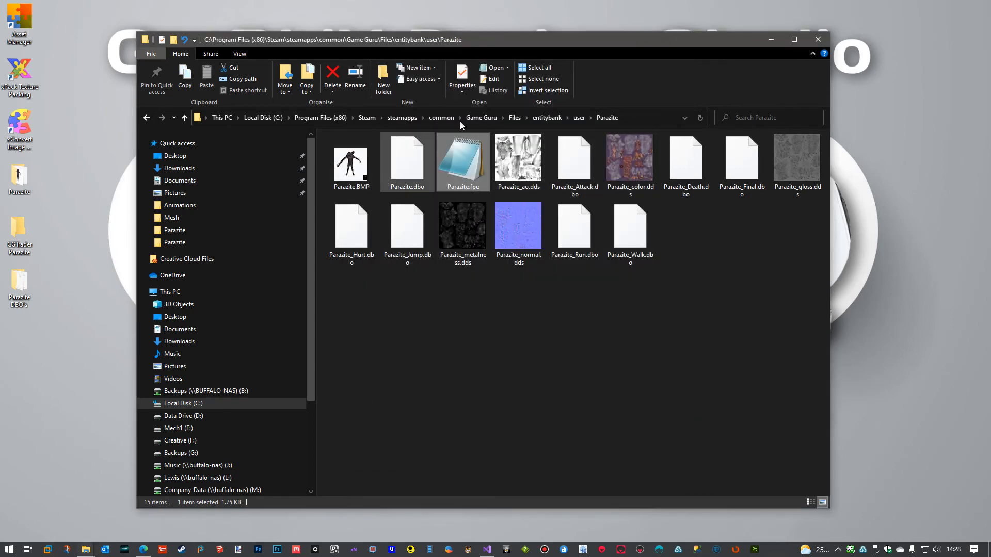
{"action": "left_click_drag", "start_coordinate": [576, 36], "coordinate": [990, 25]}
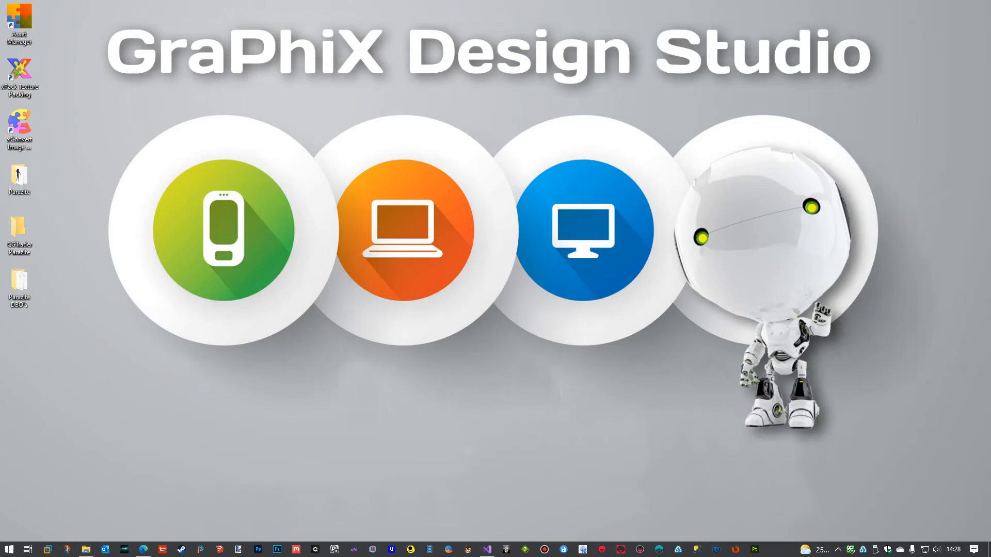
Switch to Game Guru, add the Parazite entity from the library's user\Parazite folder and place it on the terrain.
{"action": "left_click", "coordinate": [162, 549]}
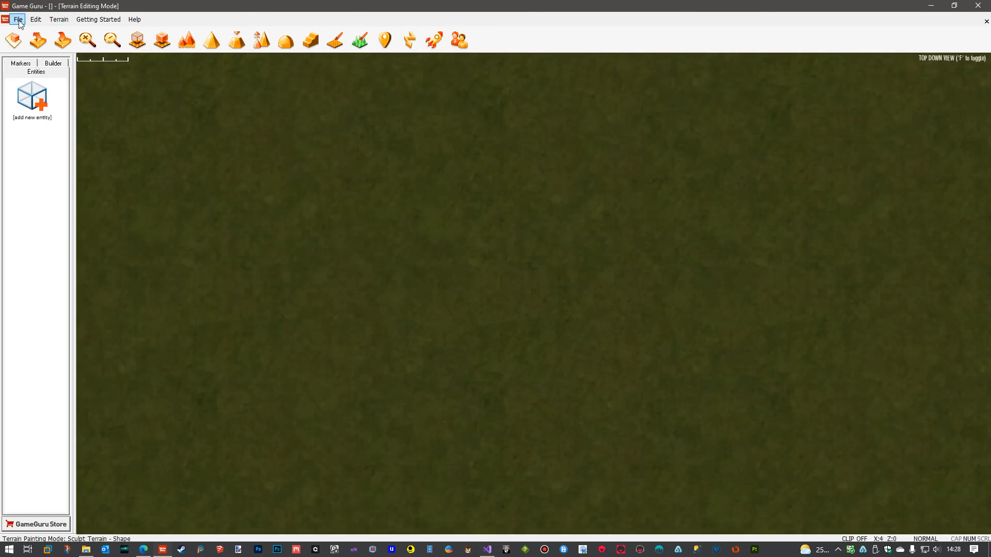
{"action": "left_click", "coordinate": [26, 103]}
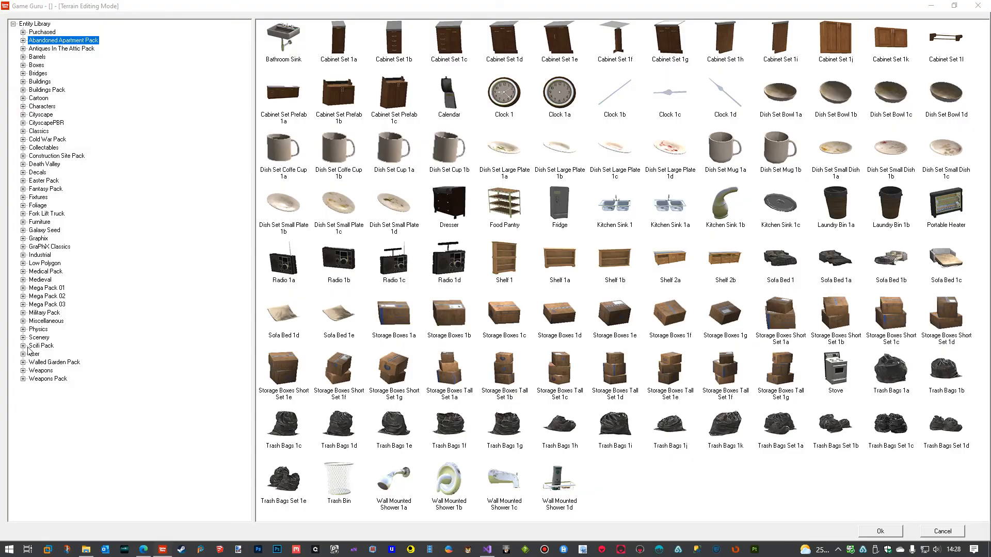
{"action": "left_click", "coordinate": [33, 354]}
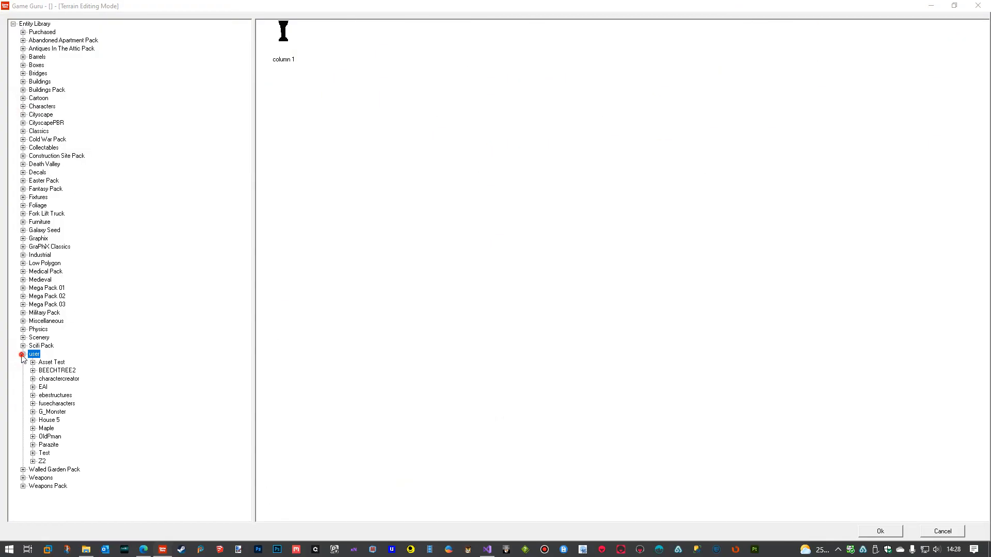
{"action": "left_click", "coordinate": [46, 446]}
{"action": "left_click", "coordinate": [269, 51]}
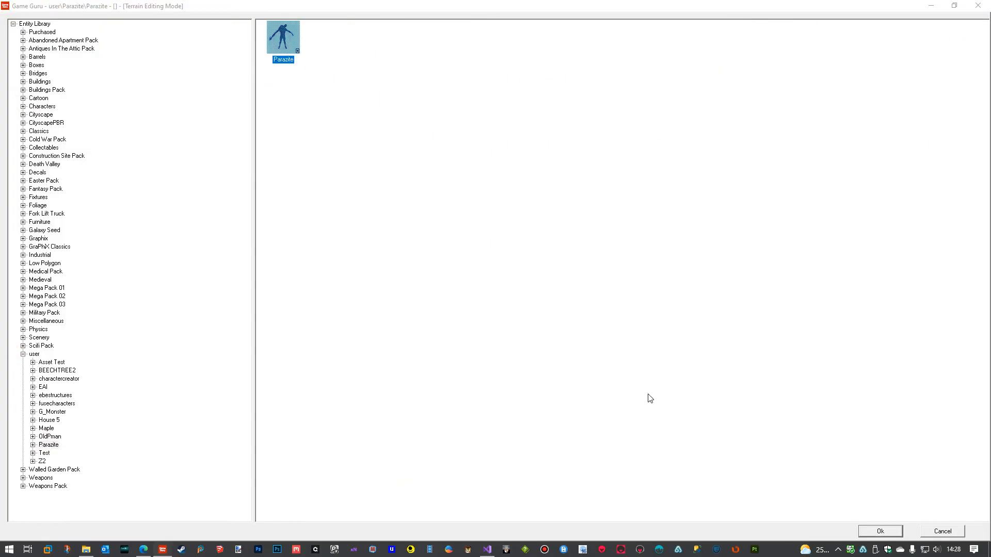
{"action": "left_click", "coordinate": [877, 532]}
{"action": "left_click", "coordinate": [503, 267]}
Inspect the placed Parazite character on the terrain in free flight view.
{"action": "key", "text": "f"}
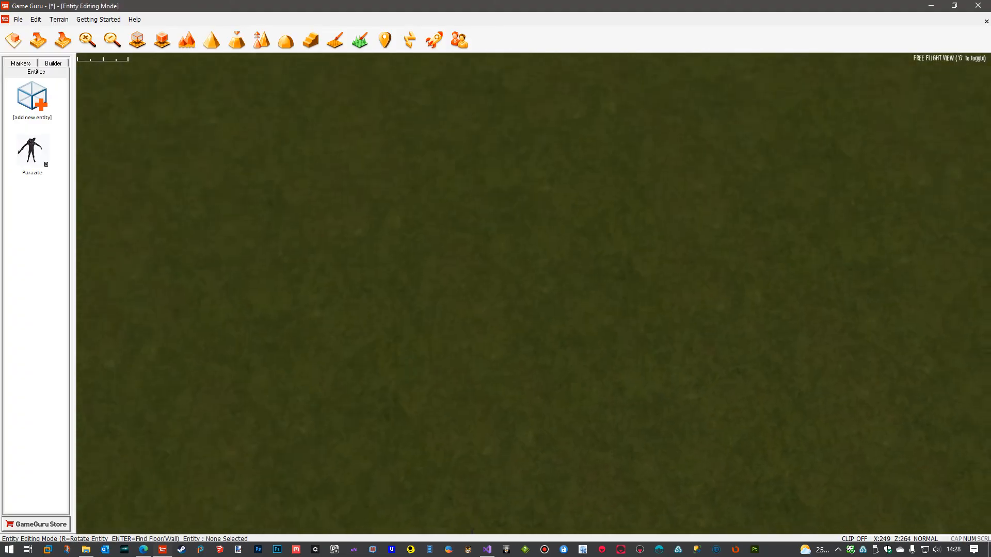
{"action": "key", "text": "s"}
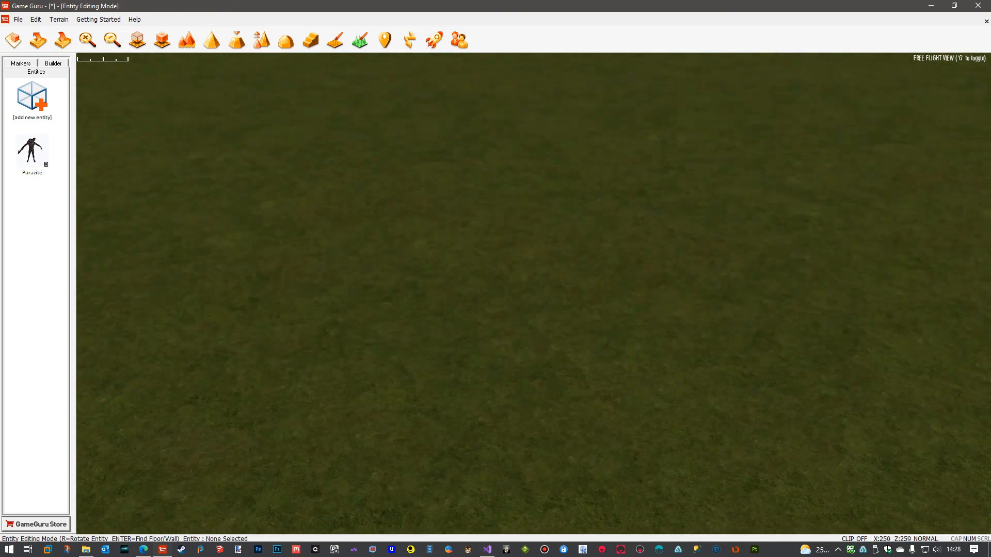
{"action": "key", "text": "w"}
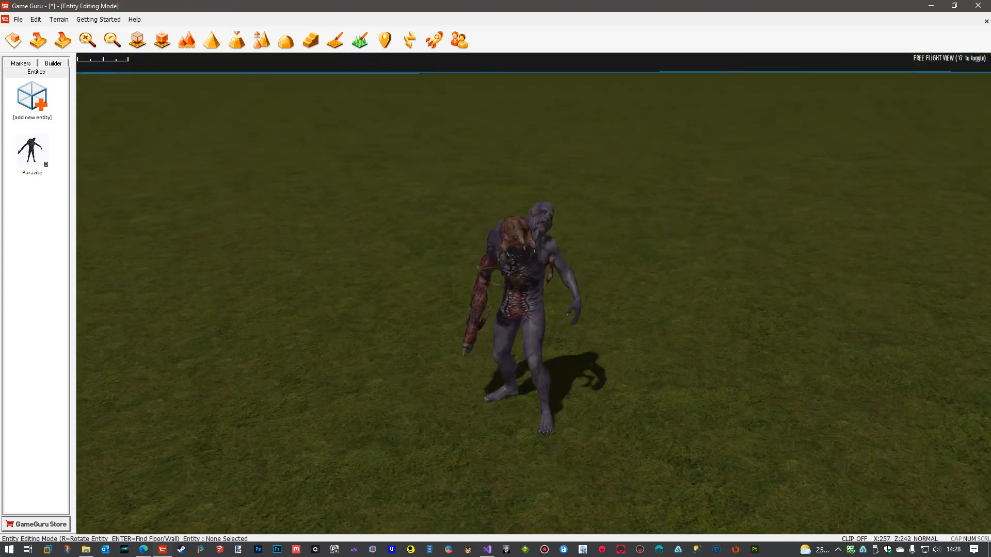
{"action": "right_click_drag", "start_coordinate": [534, 293], "coordinate": [485, 283]}
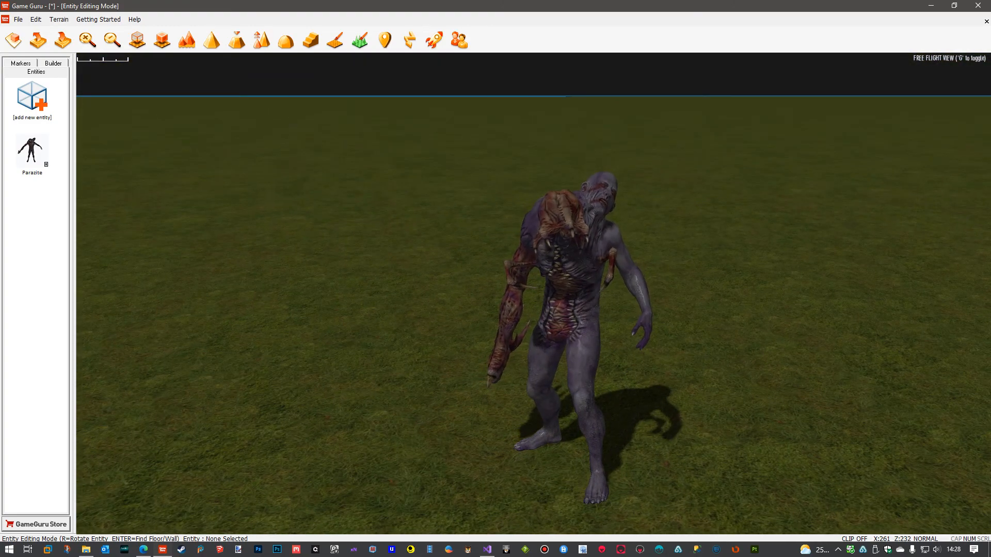
{"action": "key", "text": "s"}
{"action": "right_click_drag", "start_coordinate": [395, 201], "coordinate": [393, 230]}
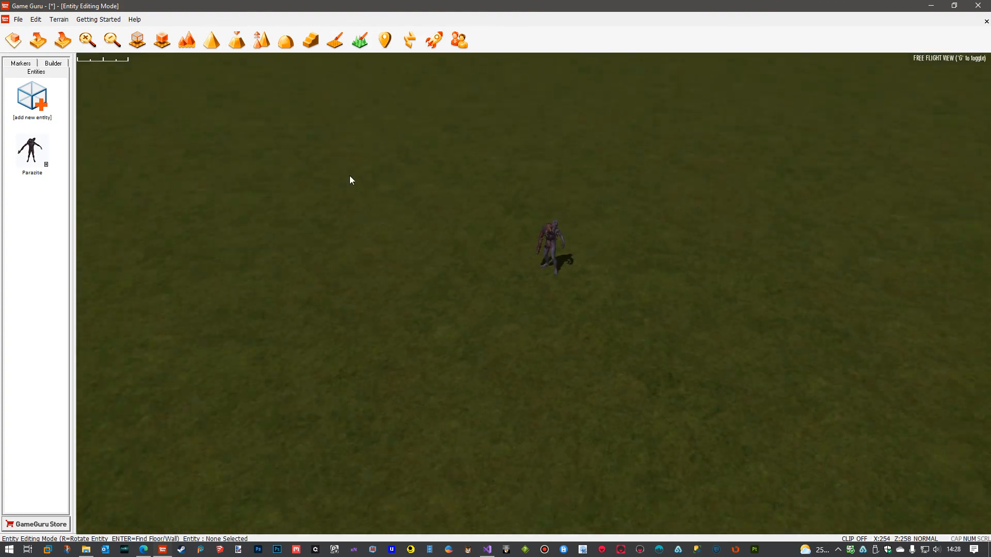
Place a Player Start marker on the terrain in front of Parazite, rotated to point towards the character.
{"action": "left_click", "coordinate": [21, 63]}
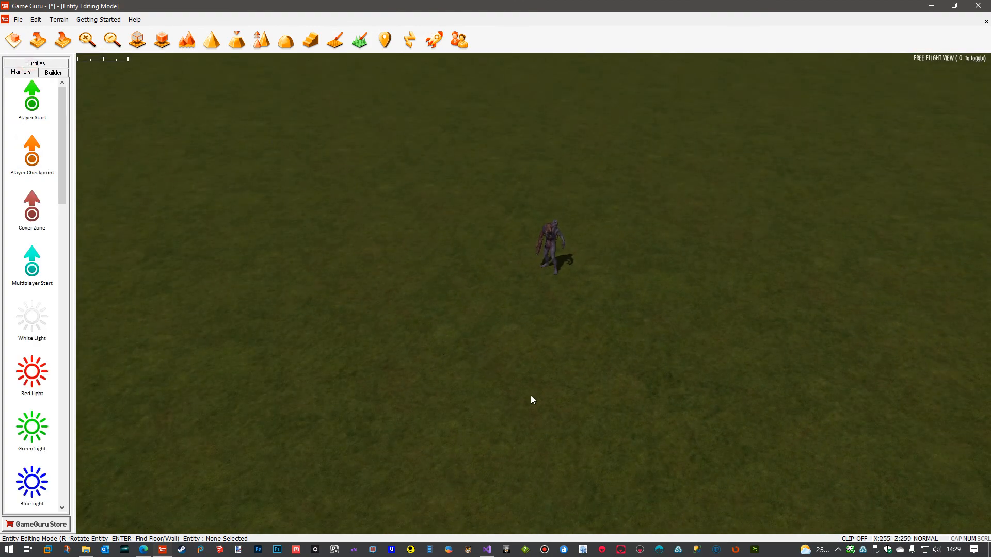
{"action": "left_click", "coordinate": [33, 103]}
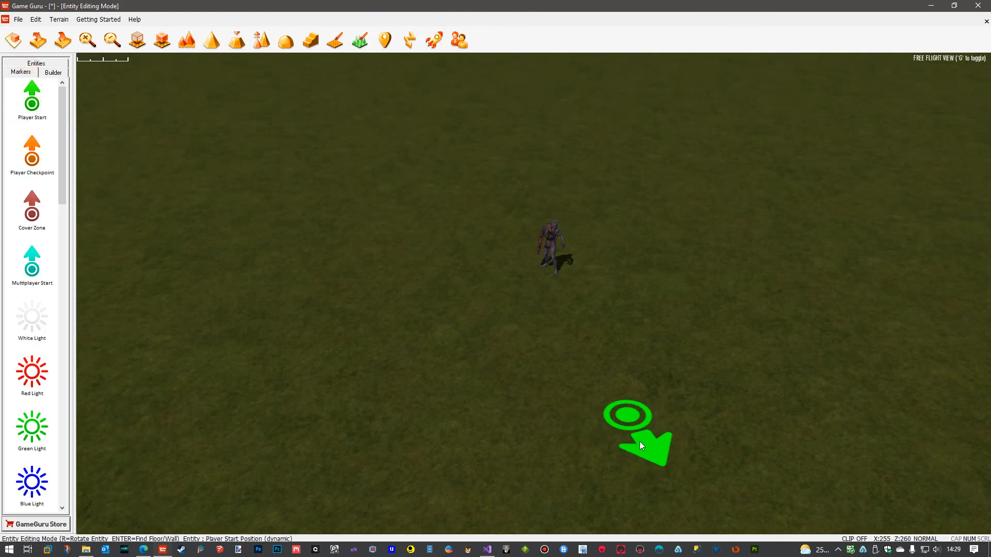
{"action": "key", "text": "r"}
{"action": "key", "text": "r"}
{"action": "key", "text": "r"}
{"action": "key", "text": "r"}
{"action": "left_click", "coordinate": [623, 491]}
Set the Player Start marker's Has Weapon property to modern\colt1911 and apply the change.
{"action": "left_click", "coordinate": [632, 502]}
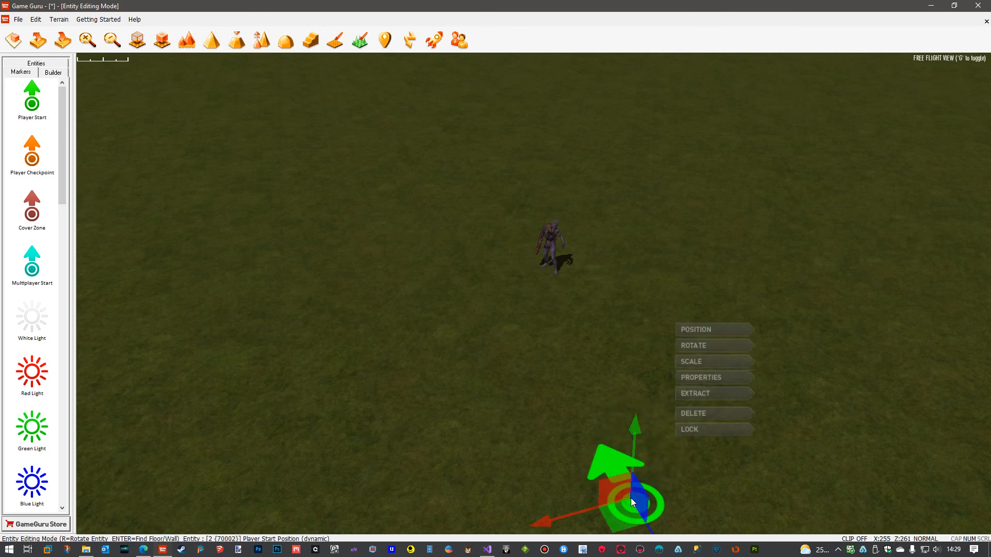
{"action": "left_click", "coordinate": [718, 381]}
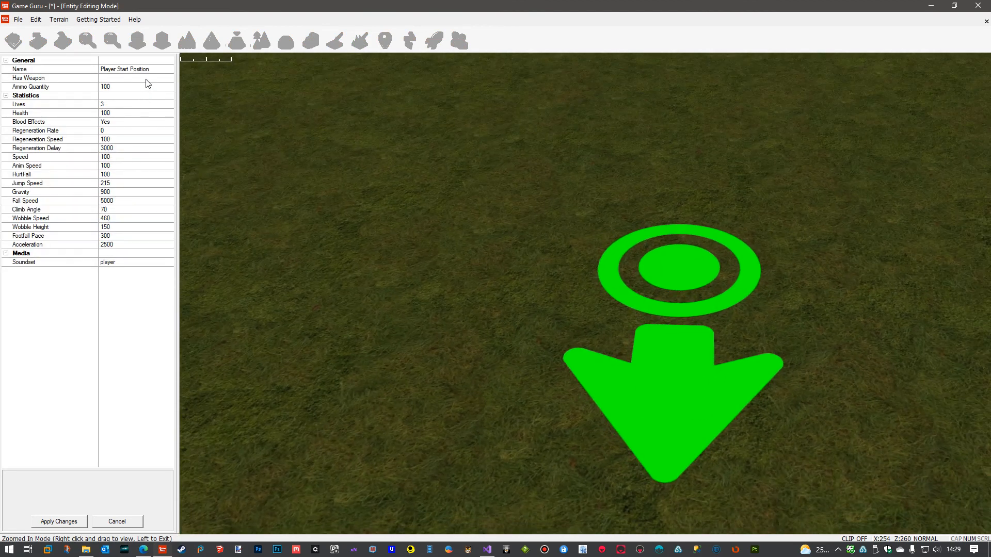
{"action": "left_click", "coordinate": [147, 79]}
{"action": "left_click", "coordinate": [170, 79]}
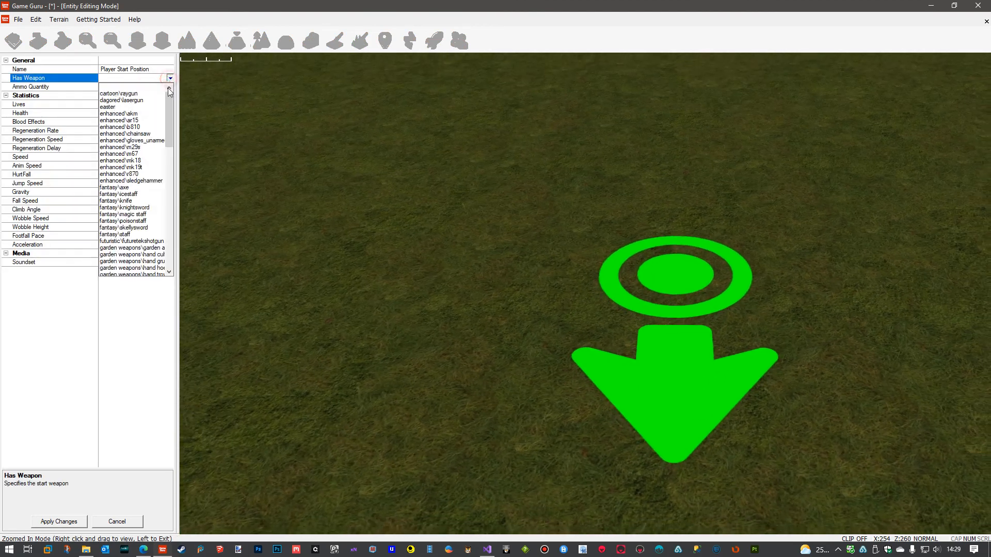
{"action": "left_click_drag", "start_coordinate": [165, 120], "coordinate": [168, 230]}
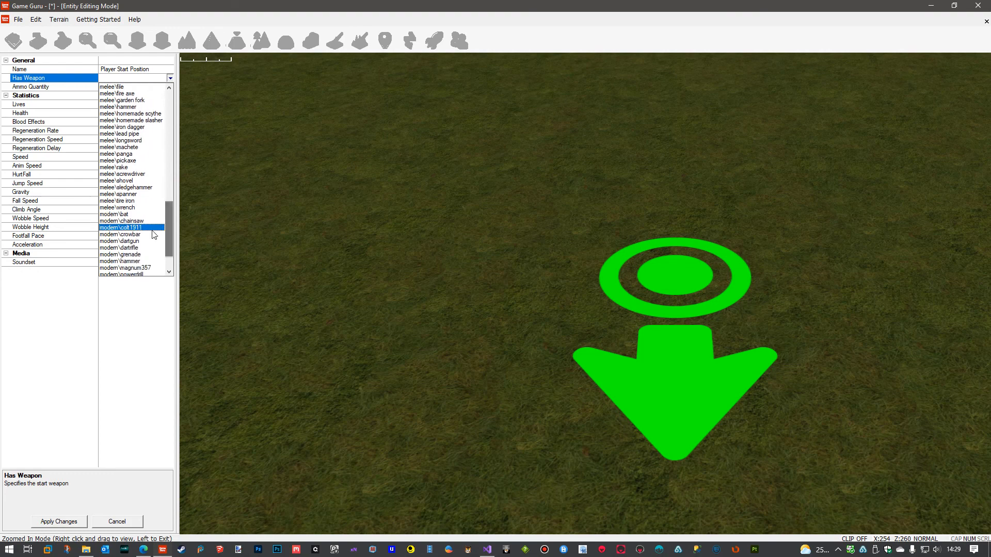
{"action": "left_click", "coordinate": [123, 230]}
{"action": "left_click", "coordinate": [74, 523]}
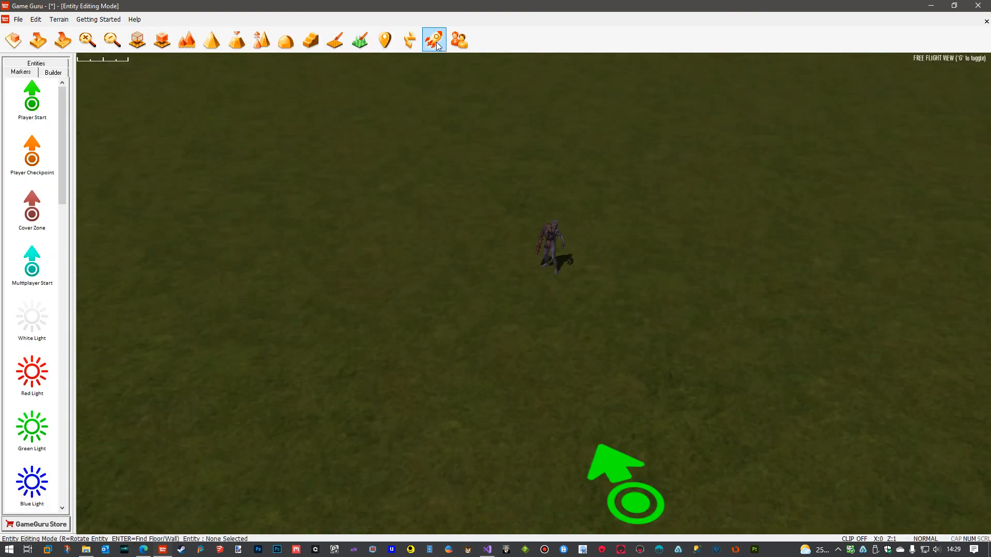
Test the level and fight Parazite with the pistol, backing away between shots, to check its run, attack, hit and death animations.
{"action": "left_click", "coordinate": [434, 40]}
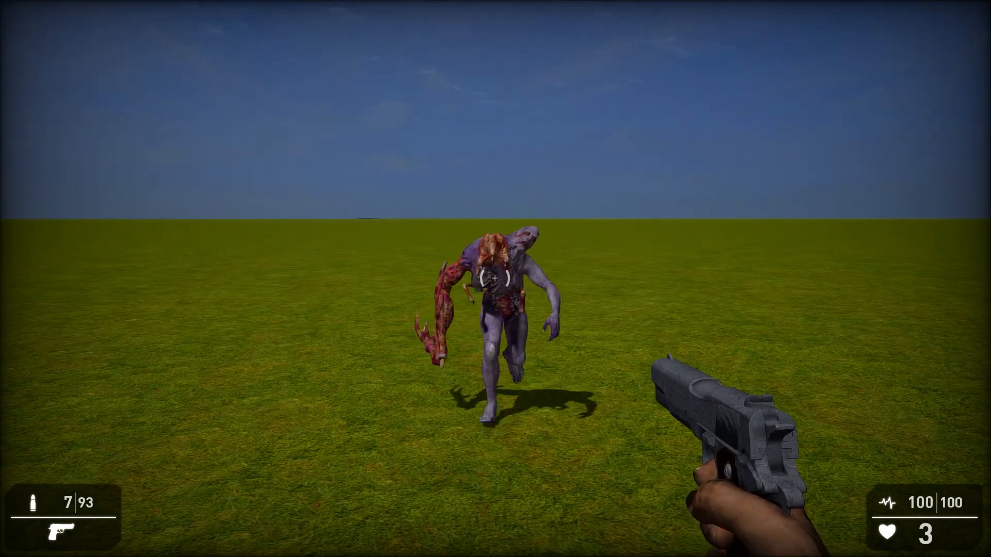
{"action": "left_click", "coordinate": [495, 279]}
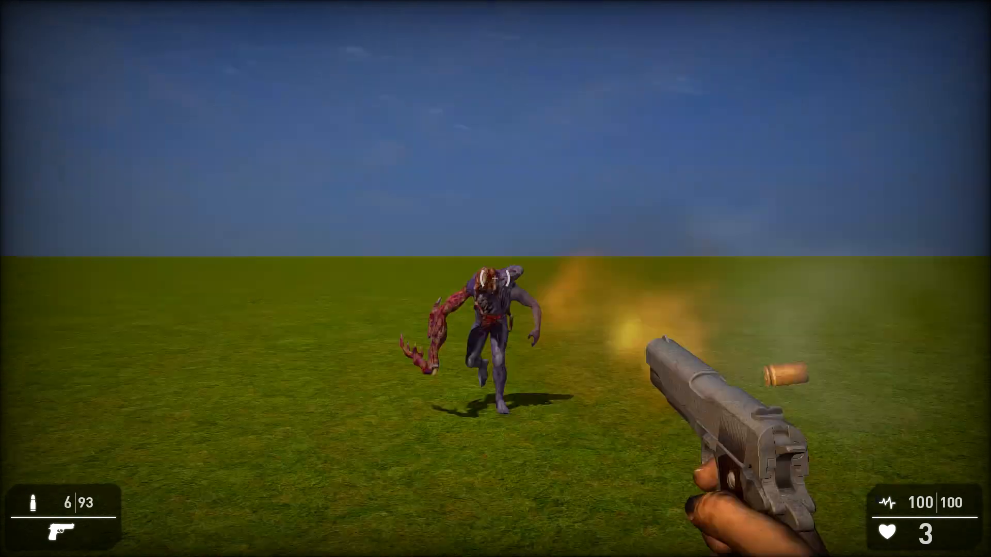
{"action": "left_click", "coordinate": [496, 279]}
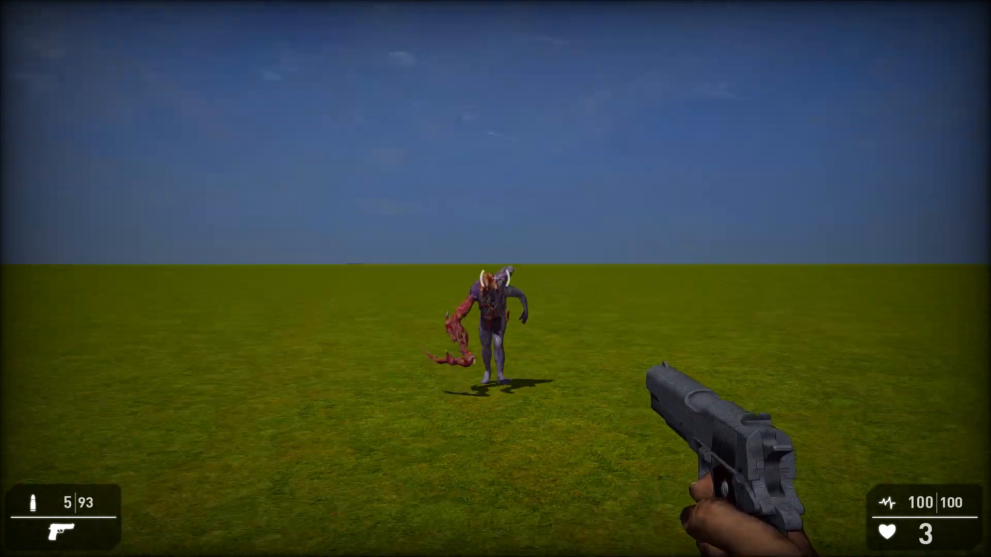
{"action": "left_click", "coordinate": [496, 279]}
{"action": "left_click", "coordinate": [495, 278]}
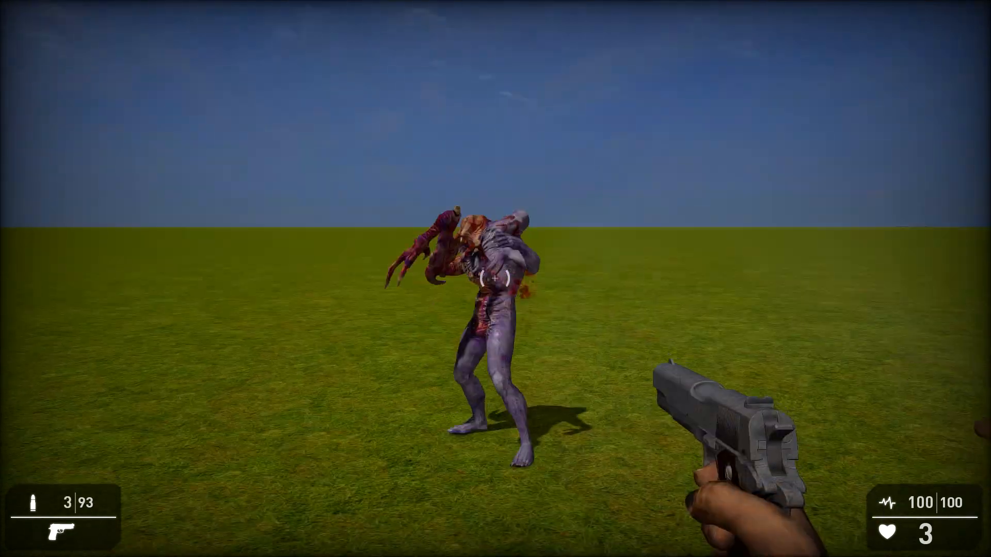
{"action": "key", "text": "s"}
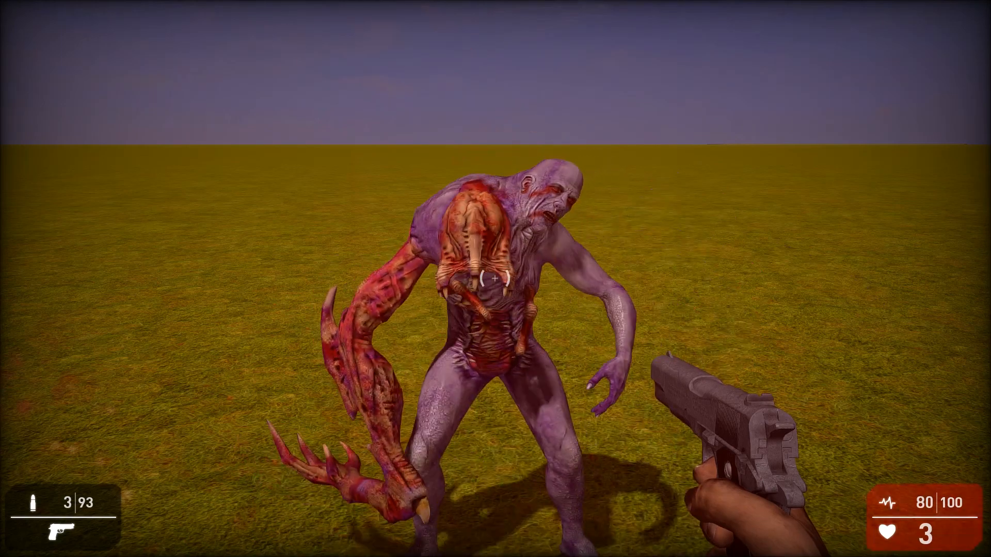
{"action": "key", "text": "s"}
{"action": "left_click", "coordinate": [495, 278]}
{"action": "left_click", "coordinate": [495, 279]}
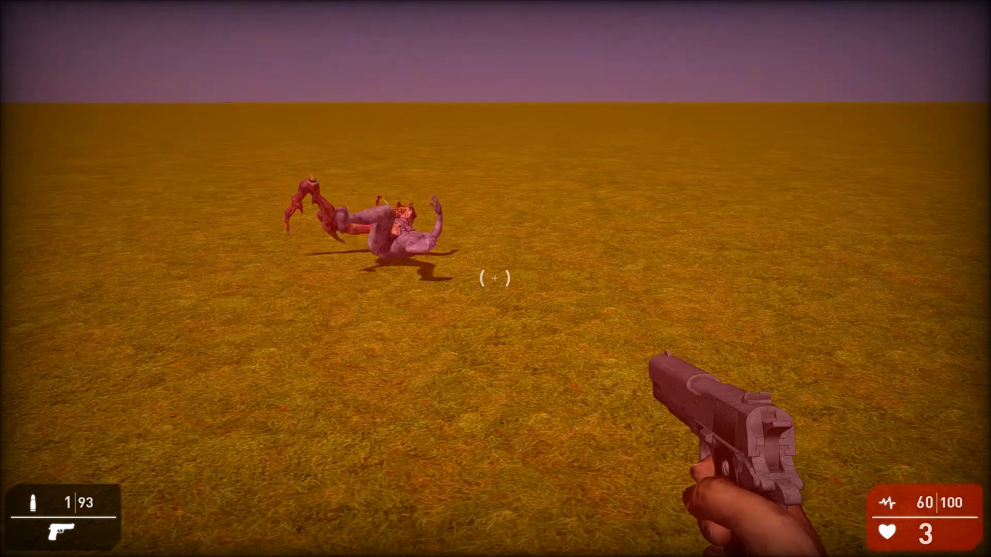
End the level test and close Game Guru.
{"action": "key", "text": "Escape"}
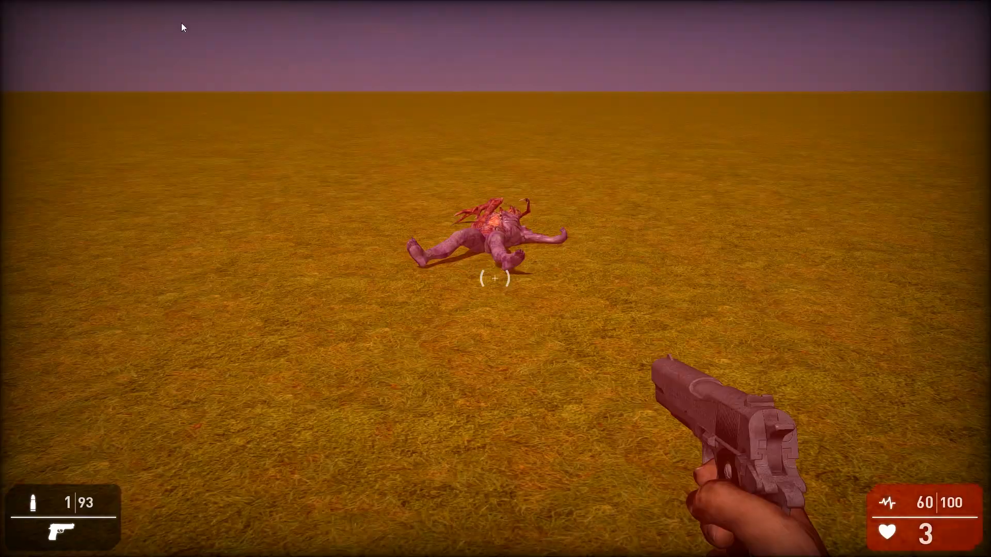
{"action": "left_click", "coordinate": [977, 6]}
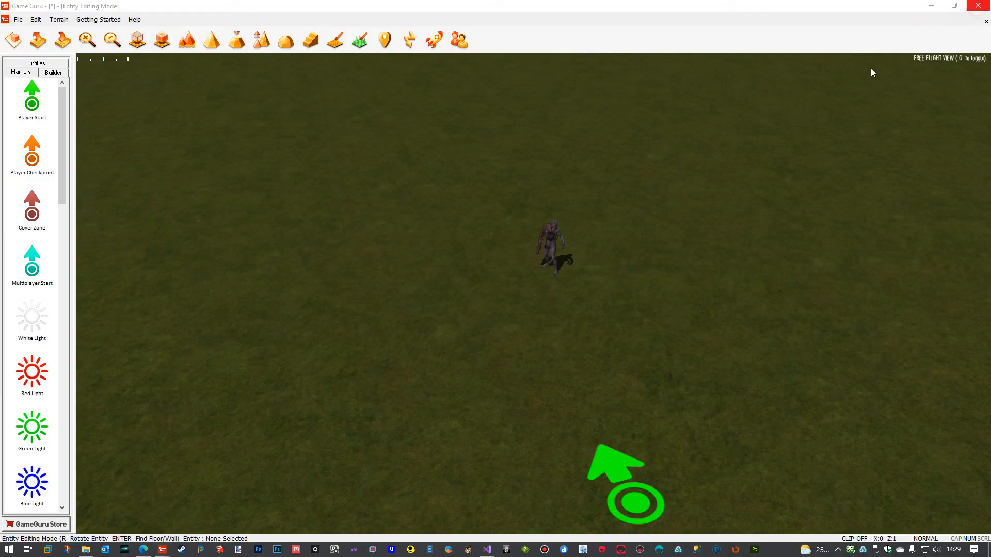
{"action": "left_click", "coordinate": [503, 298]}
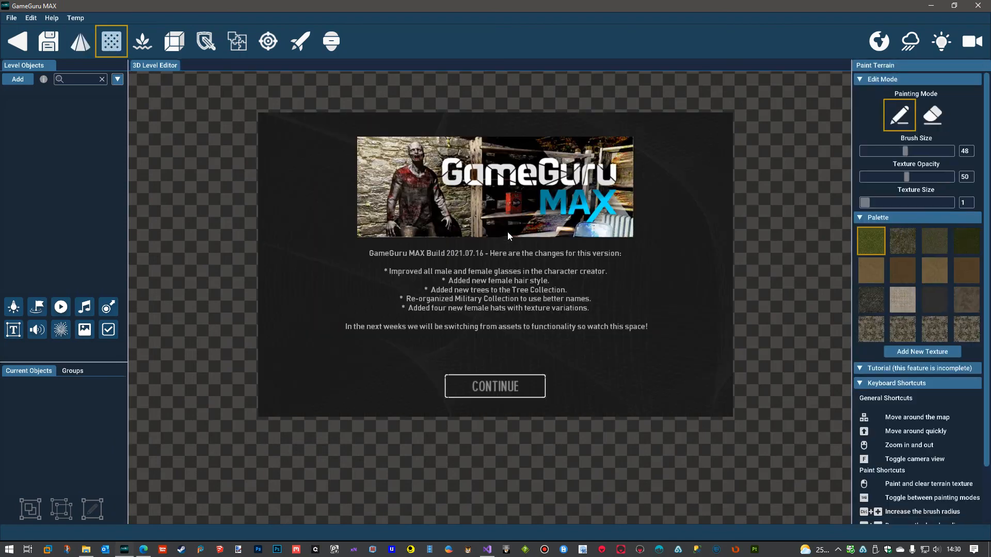
Switch to GameGuru MAX, dismiss the release notes, and place Parazite from the object library's User > Parazite category in the level.
{"action": "left_click", "coordinate": [496, 387]}
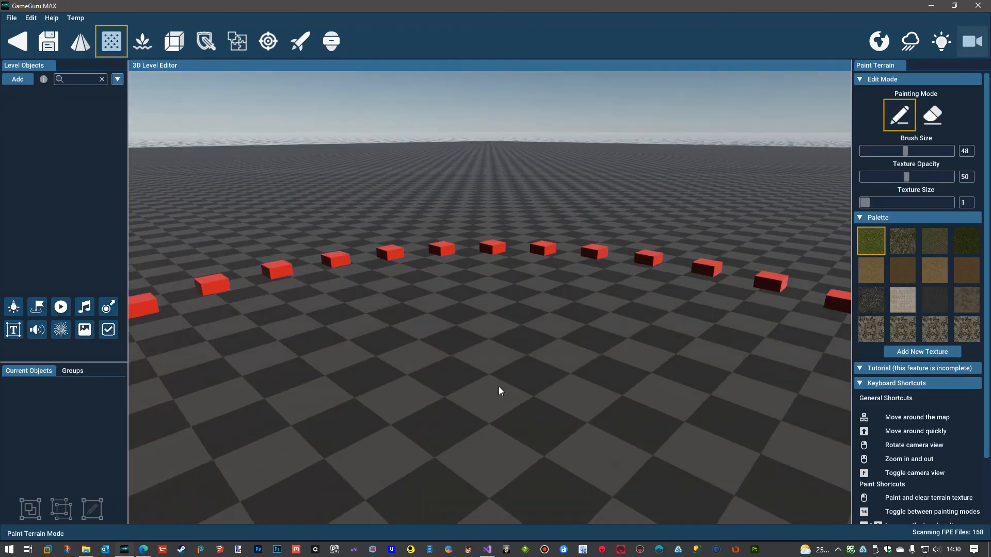
{"action": "left_click", "coordinate": [13, 81]}
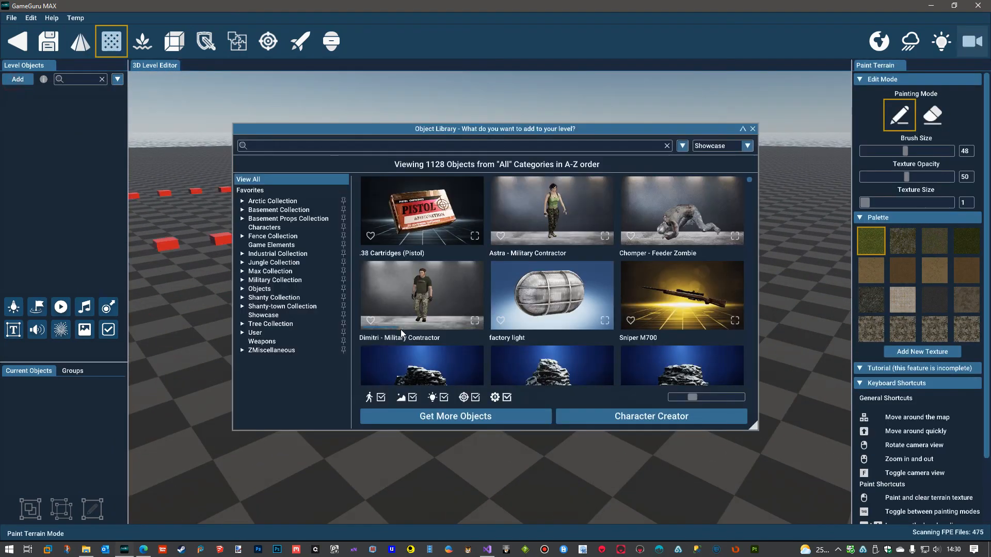
{"action": "left_click", "coordinate": [243, 333]}
{"action": "scroll", "coordinate": [295, 386], "scroll_direction": "down", "scroll_amount": 1}
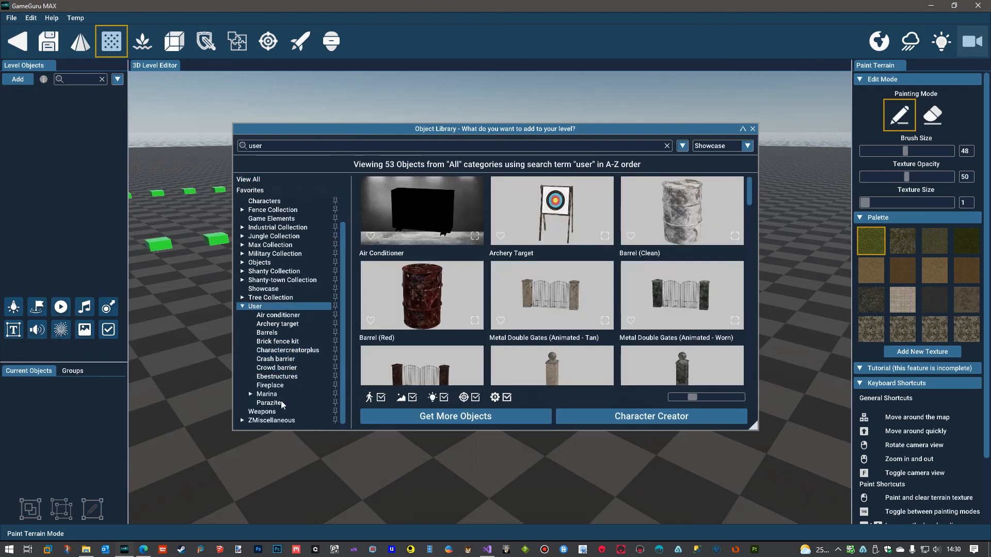
{"action": "left_click", "coordinate": [277, 403]}
{"action": "left_click", "coordinate": [433, 222]}
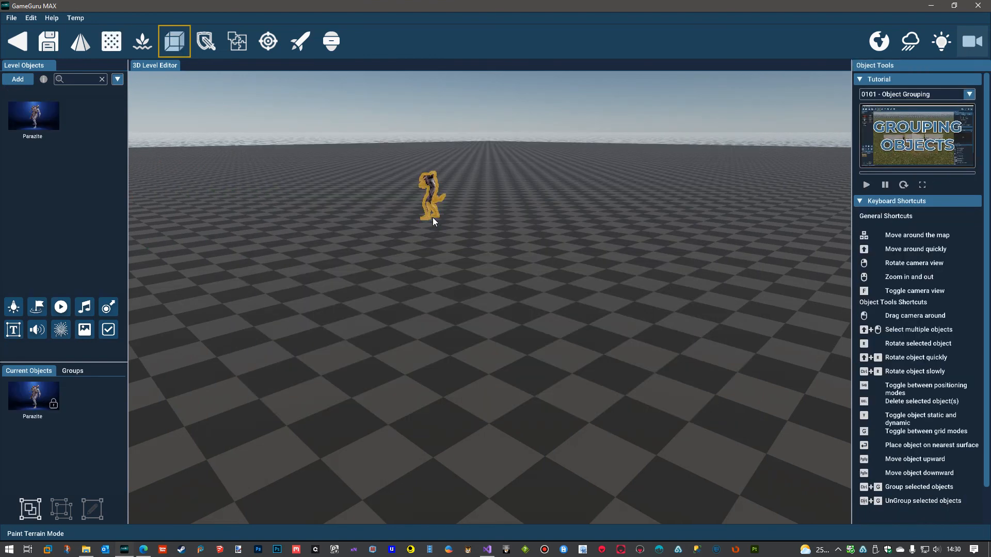
{"action": "left_click", "coordinate": [522, 358]}
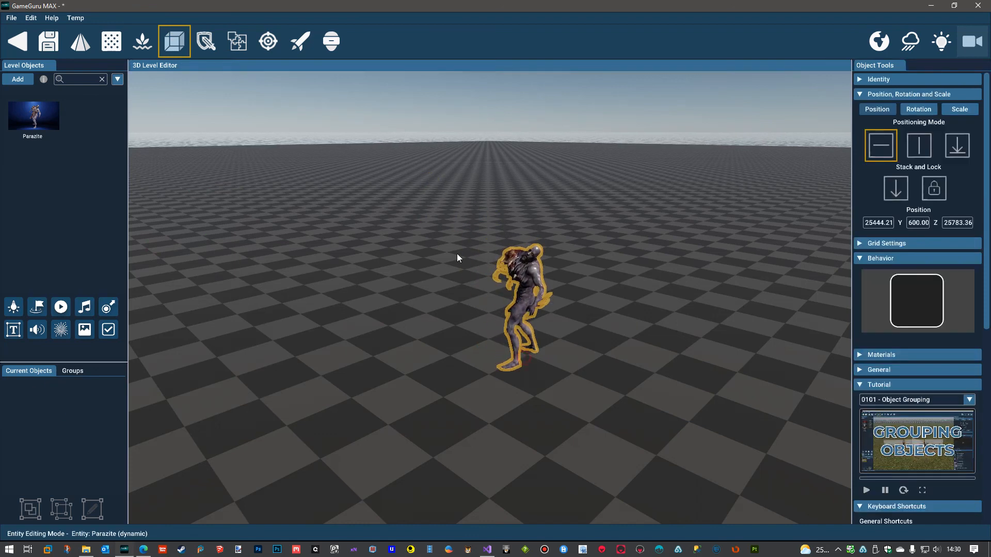
Test the level, walk up to and around Parazite to inspect it at close range, and close GameGuru MAX.
{"action": "left_click", "coordinate": [300, 40]}
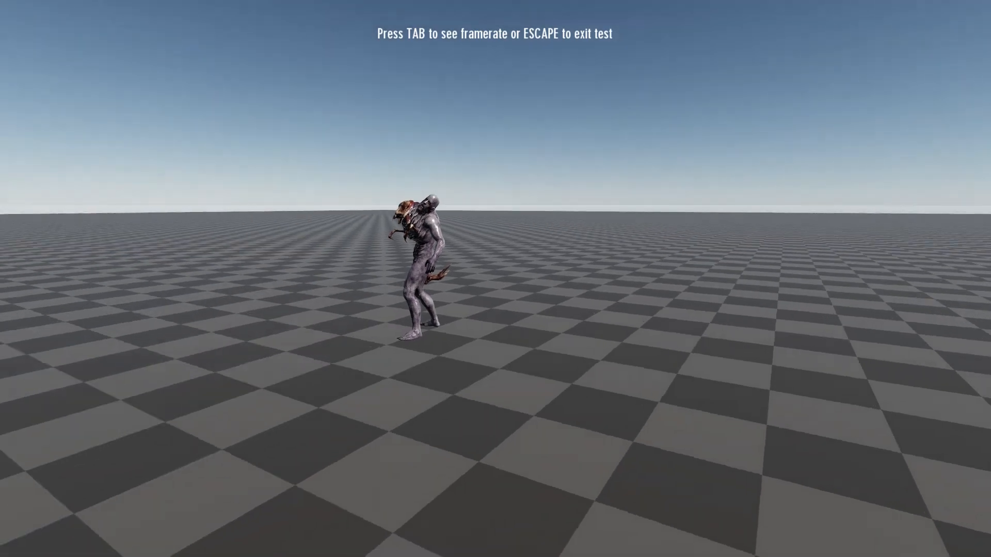
{"action": "key", "text": "a"}
{"action": "key", "text": "w"}
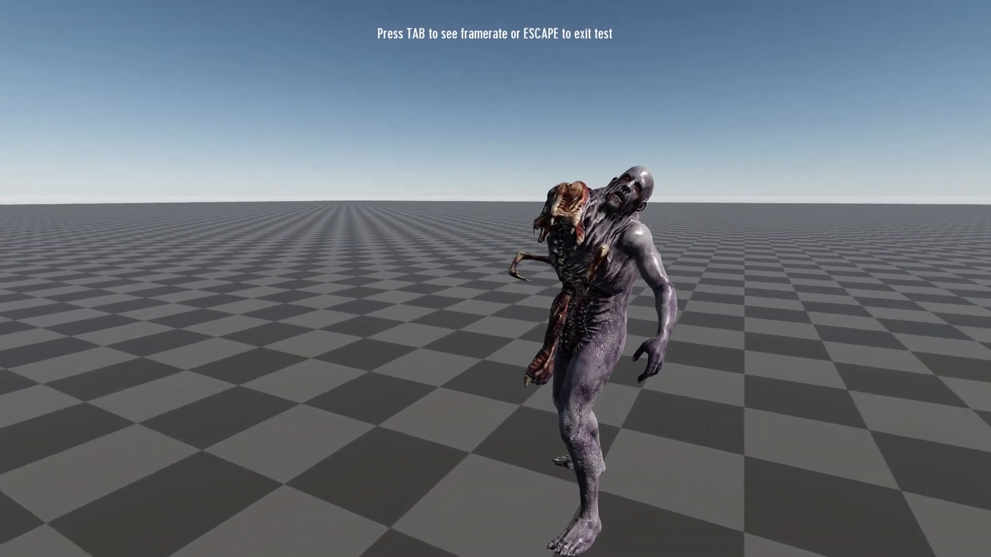
{"action": "key", "text": "w"}
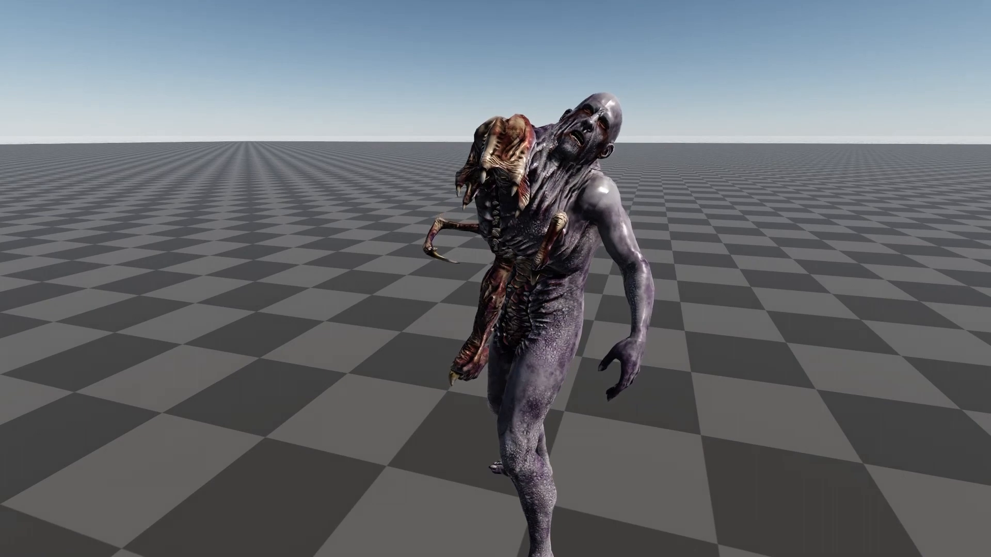
{"action": "key", "text": "d"}
{"action": "key", "text": "d"}
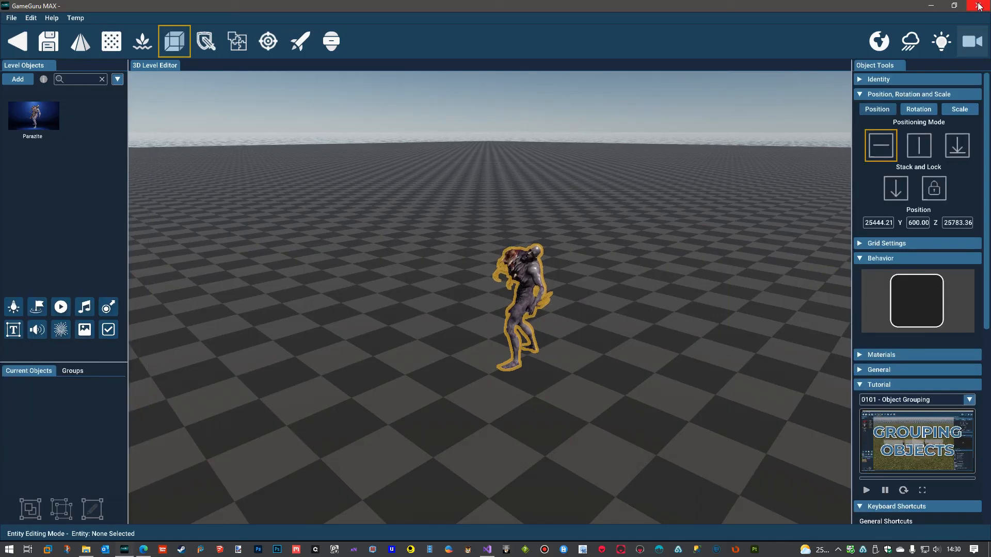
{"action": "left_click", "coordinate": [979, 6]}
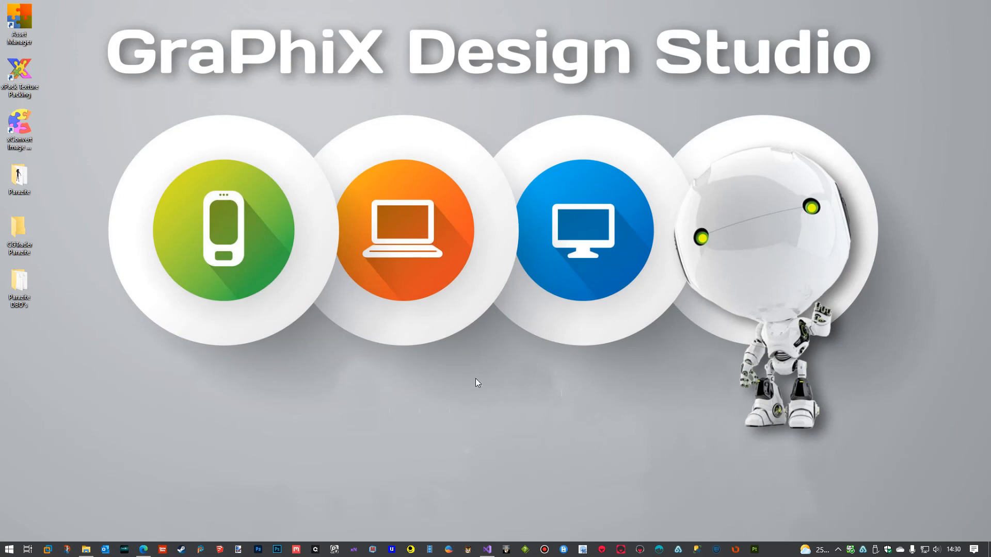